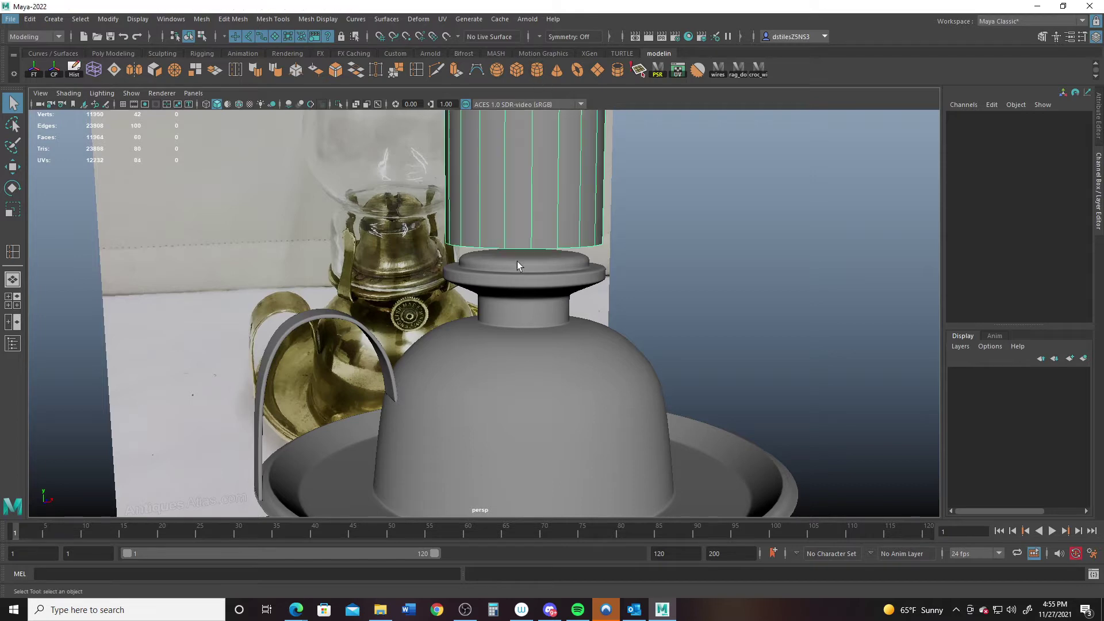
Rotate the new cylinder above the lamp base to 90 degrees in X
{"action": "scroll", "coordinate": [517, 261], "scroll_direction": "down", "scroll_amount": 5}
{"action": "left_click_drag", "start_coordinate": [491, 307], "coordinate": [554, 308], "text": "alt"}
{"action": "key", "text": "e"}
{"action": "left_click_drag", "start_coordinate": [589, 156], "coordinate": [601, 248]}
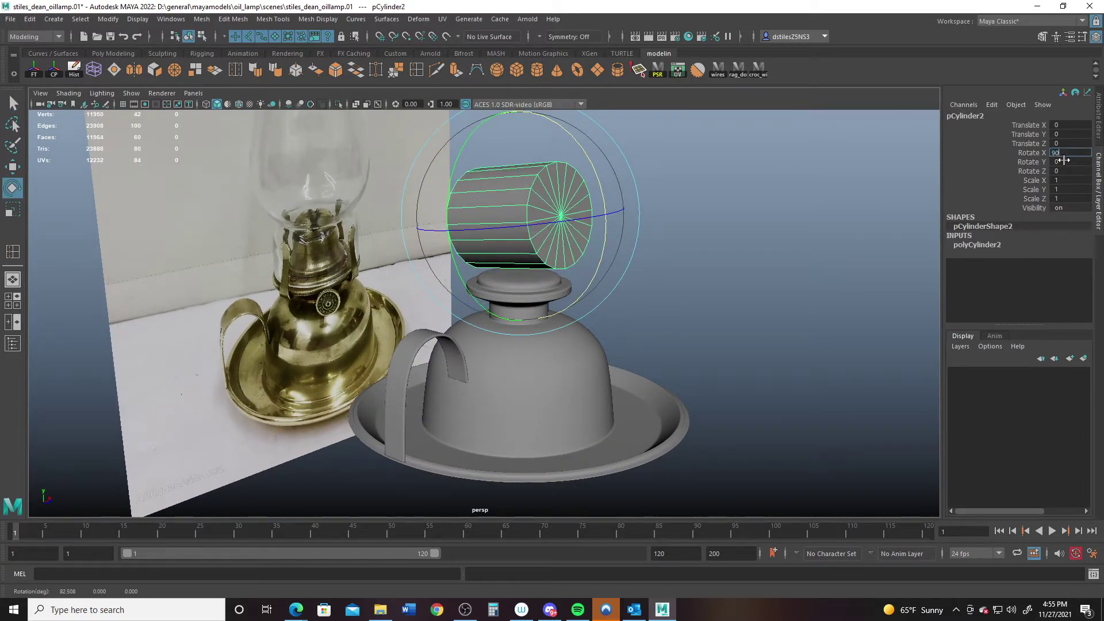
{"action": "key", "text": "Return"}
Reduce the cylinder to a small disc with height 0.1 and radius 0.2
{"action": "left_click", "coordinate": [996, 245]}
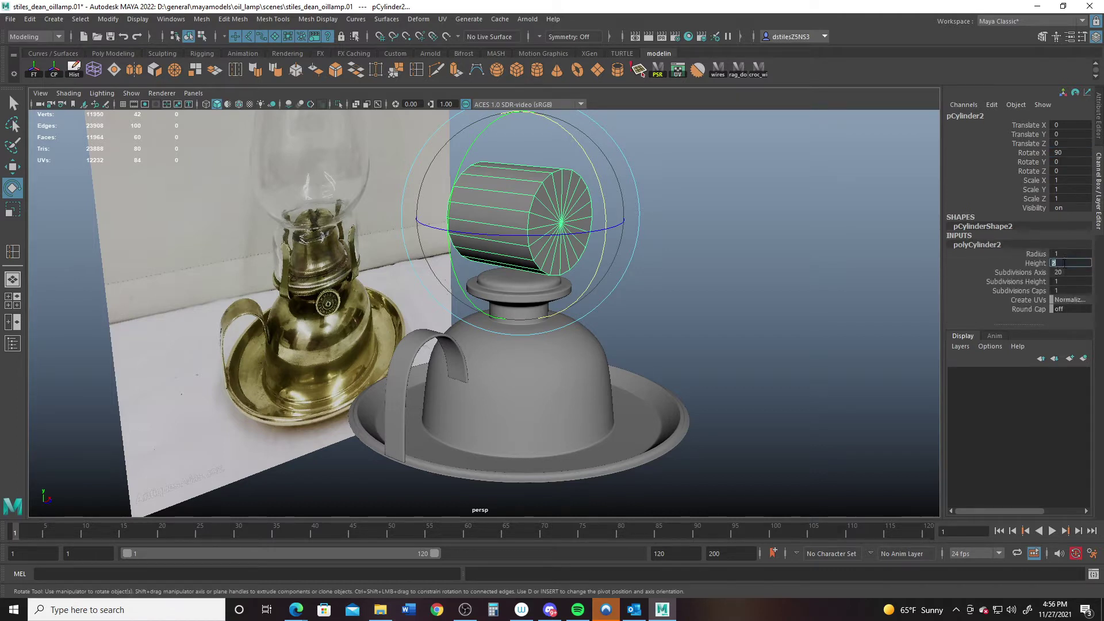
{"action": "left_click", "coordinate": [1063, 263]}
{"action": "type", "text": ".1"}
{"action": "key", "text": "Return"}
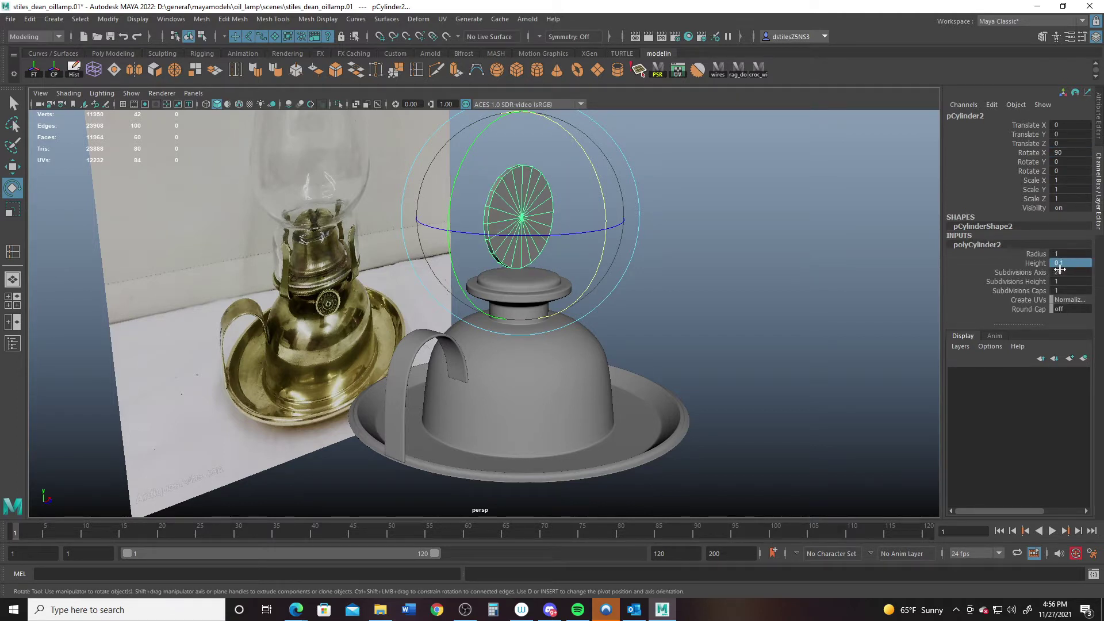
{"action": "double_click", "coordinate": [1067, 254]}
{"action": "key", "text": "Return"}
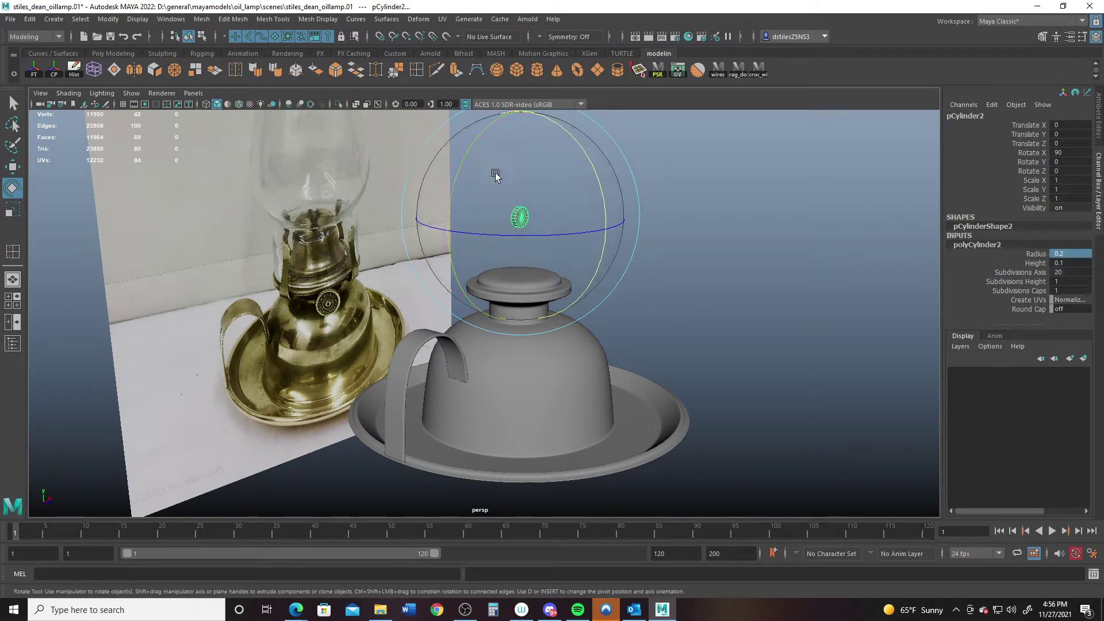
Move the disc in front of the lamp's collar, to about -1.423 in Y and 1.4 in Z
{"action": "key", "text": "w"}
{"action": "left_click_drag", "start_coordinate": [586, 234], "coordinate": [693, 262]}
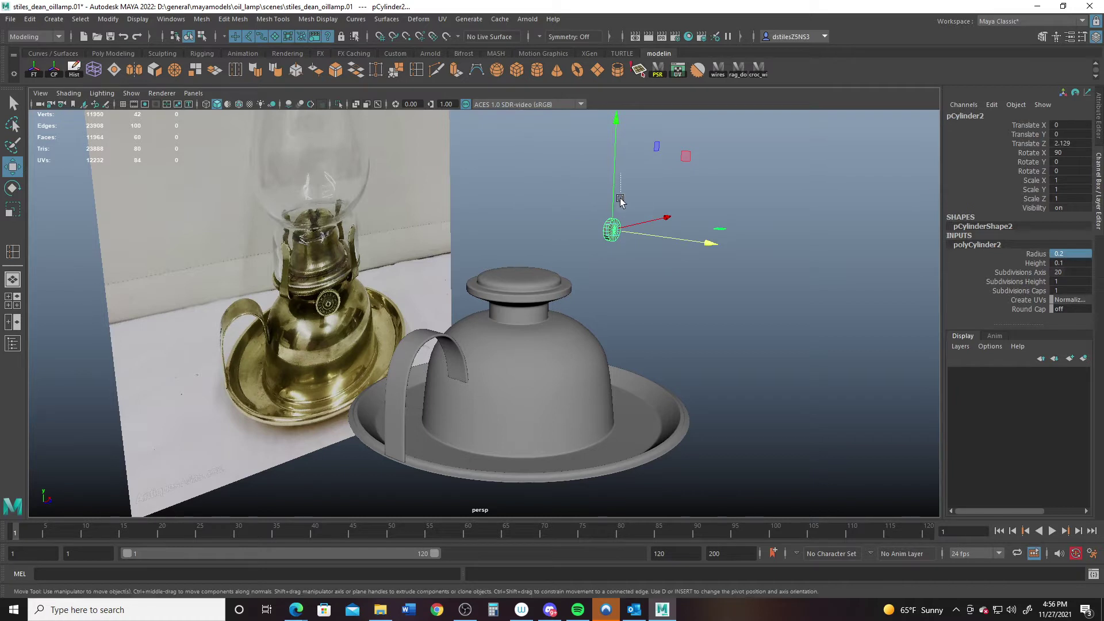
{"action": "left_click_drag", "start_coordinate": [617, 224], "coordinate": [616, 290]}
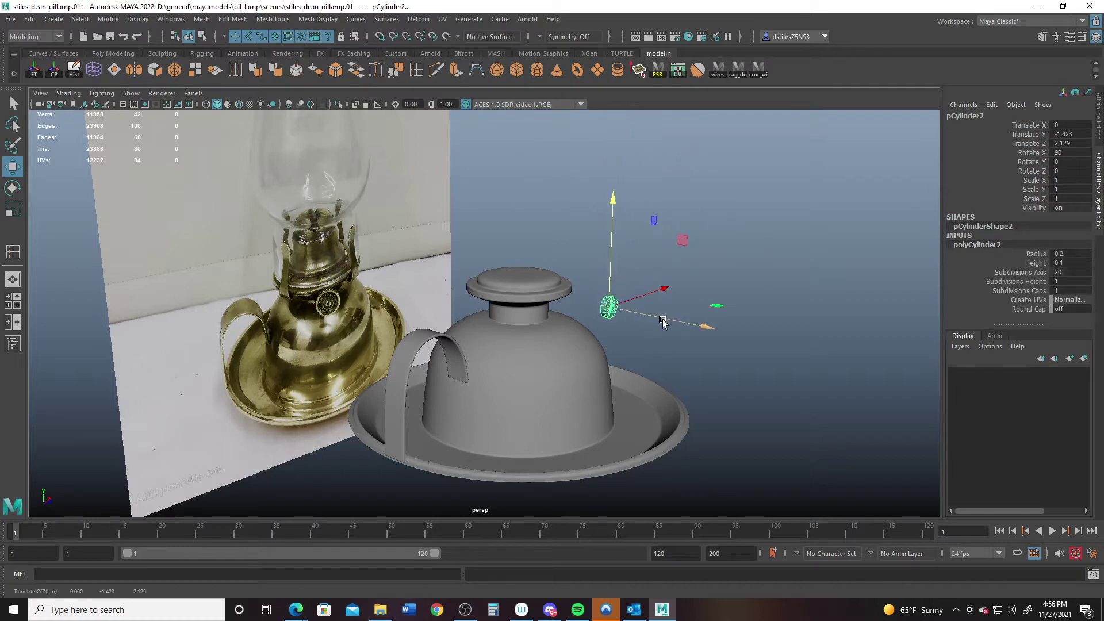
{"action": "left_click_drag", "start_coordinate": [672, 322], "coordinate": [646, 315]}
Try radii of 0.3 and 0.5 on the disc
{"action": "scroll", "coordinate": [646, 316], "scroll_direction": "up", "scroll_amount": 3}
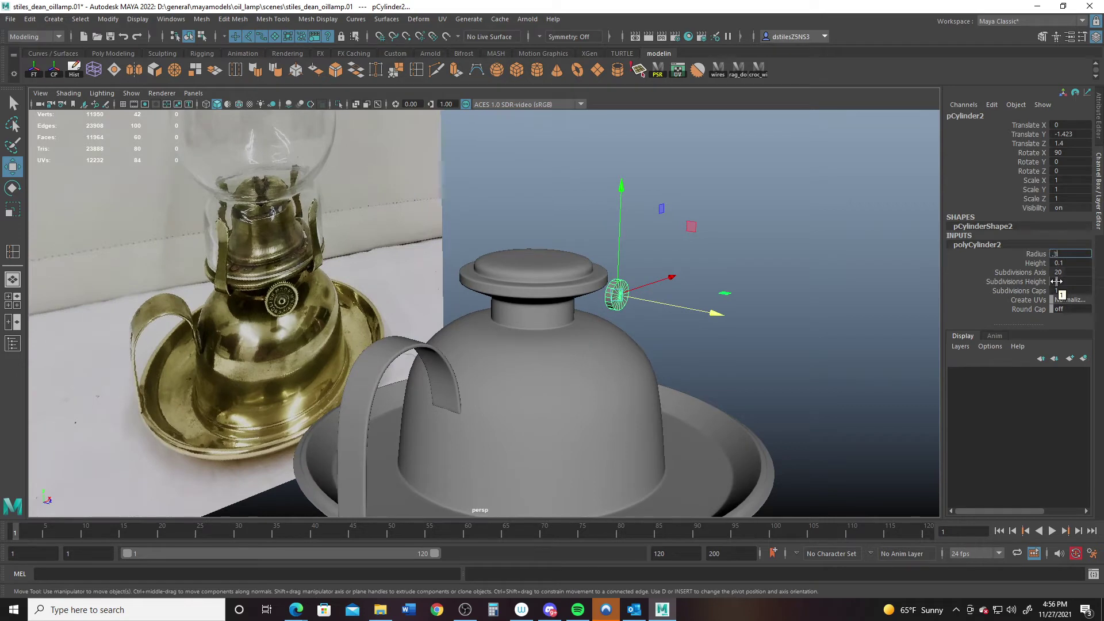
{"action": "key", "text": "Return"}
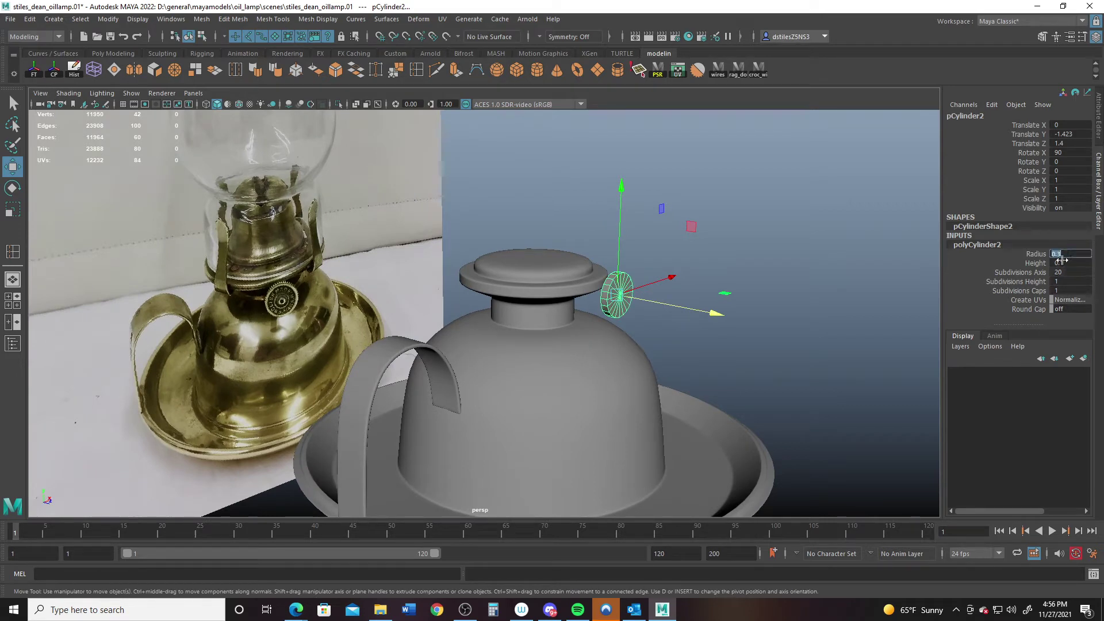
{"action": "type", "text": ".5"}
{"action": "key", "text": "Return"}
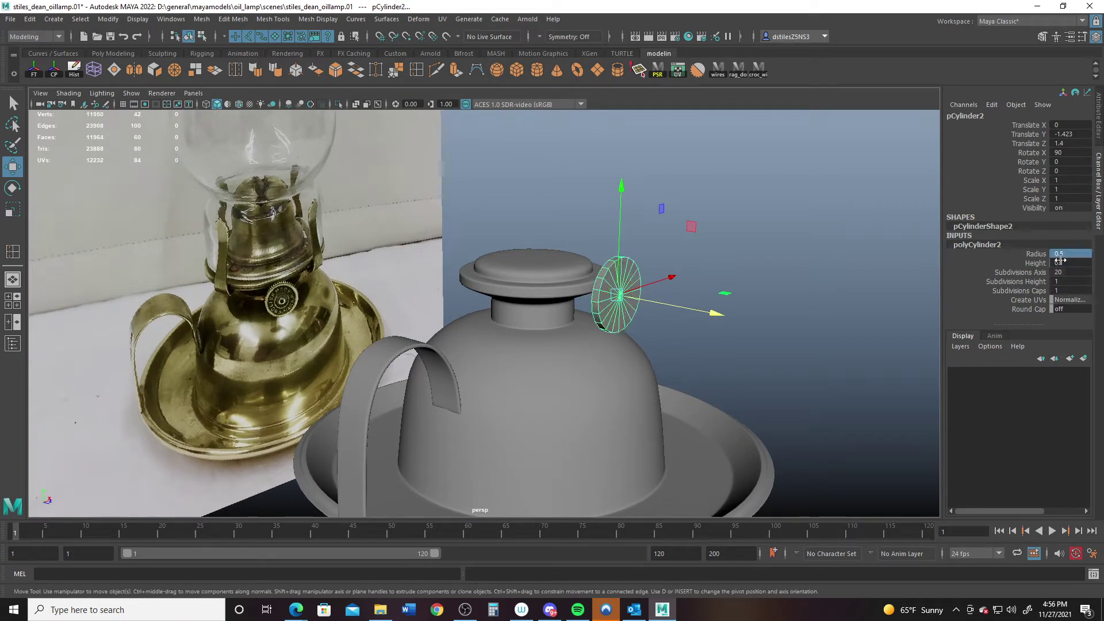
Set the disc's radius to 0.25 and its height to 0.05
{"action": "type", "text": ".25"}
{"action": "key", "text": "Return"}
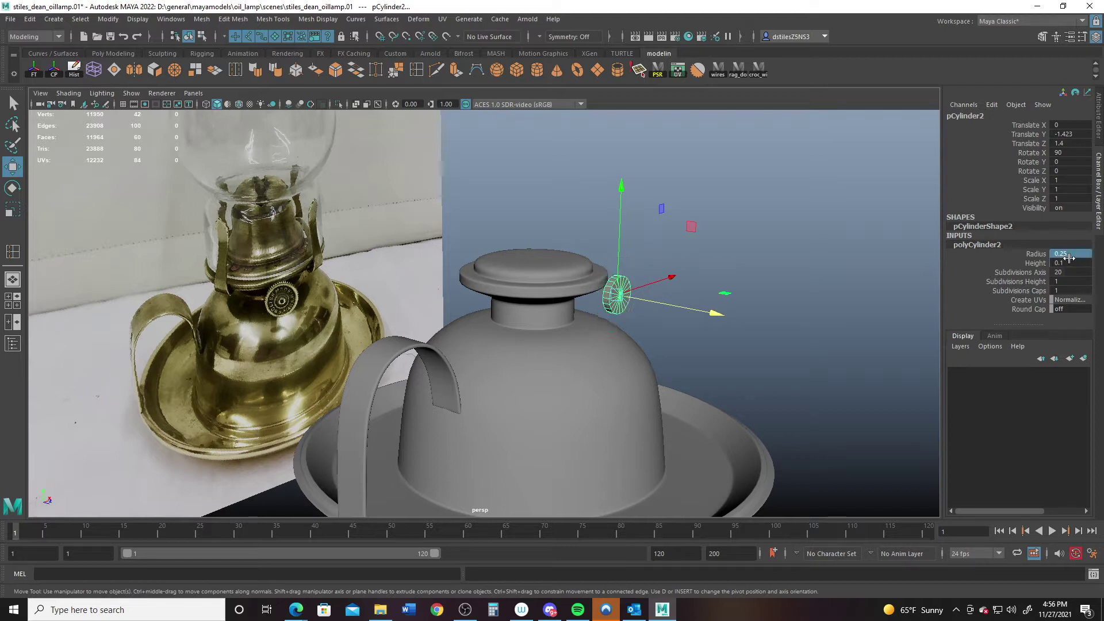
{"action": "double_click", "coordinate": [1065, 262]}
{"action": "key", "text": "Return"}
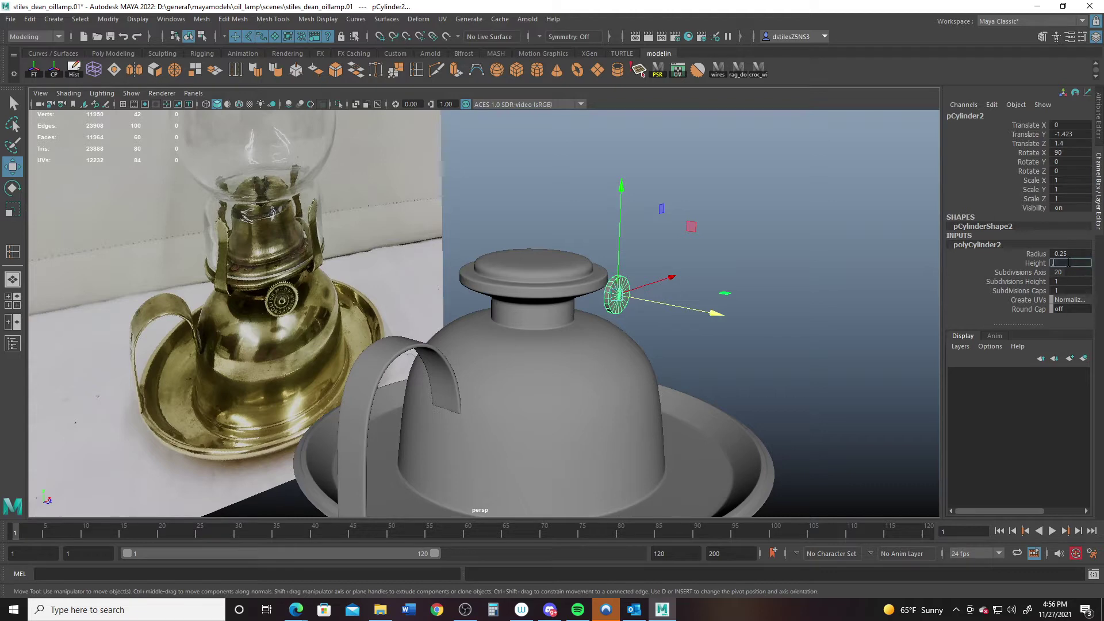
{"action": "key", "text": "Return"}
Set the disc's cap subdivisions to 3
{"action": "scroll", "coordinate": [500, 336], "scroll_direction": "up", "scroll_amount": 8}
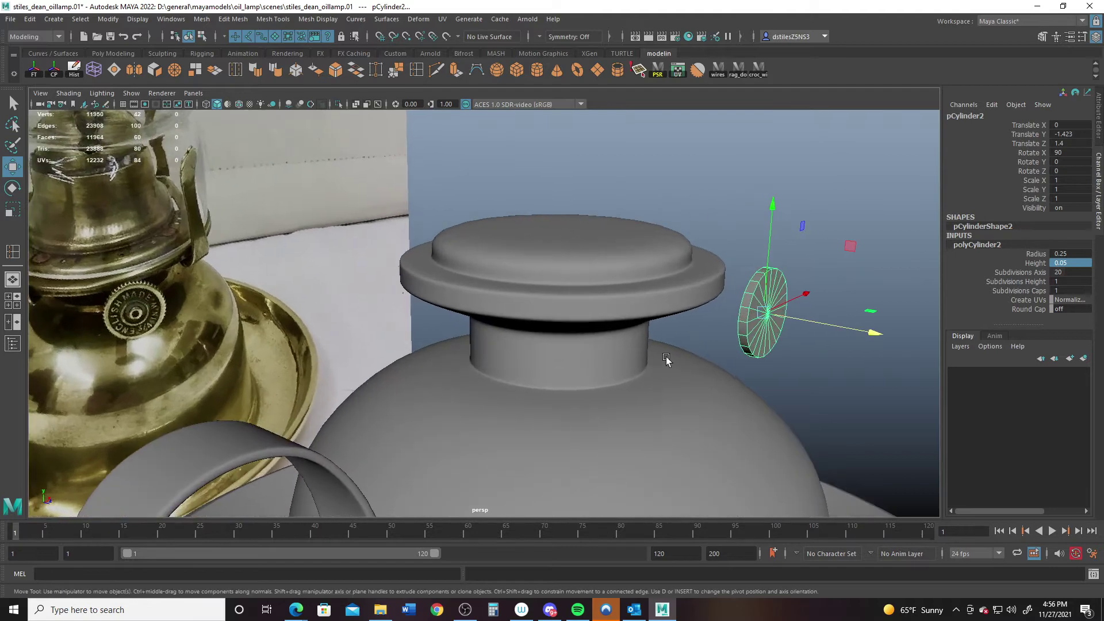
{"action": "scroll", "coordinate": [667, 256], "scroll_direction": "up", "scroll_amount": 4}
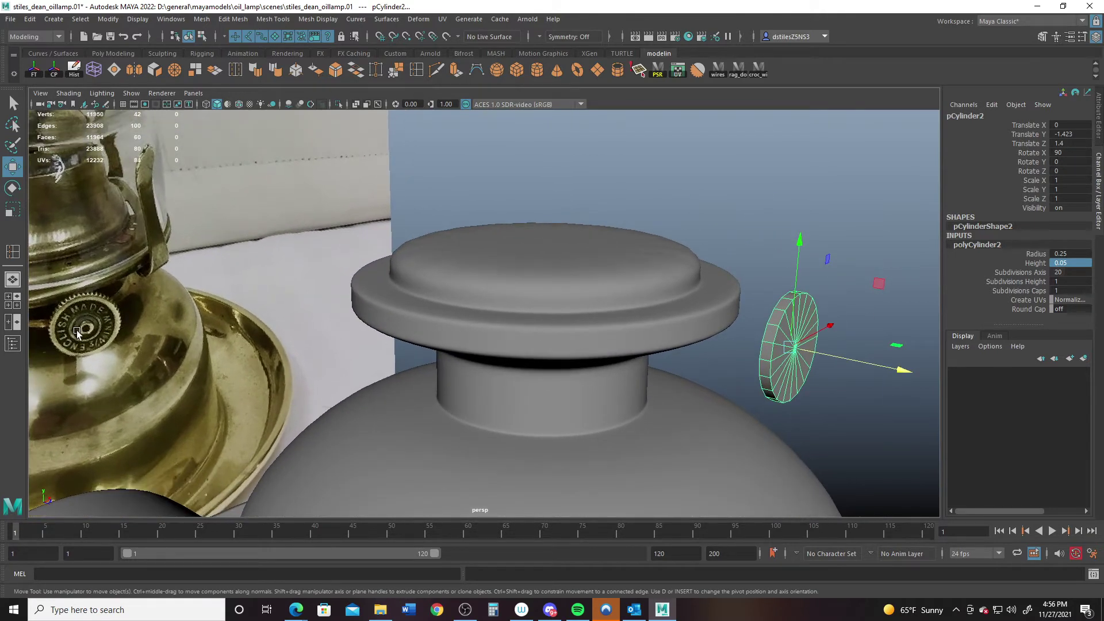
{"action": "double_click", "coordinate": [1065, 291]}
{"action": "type", "text": "3"}
{"action": "key", "text": "Return"}
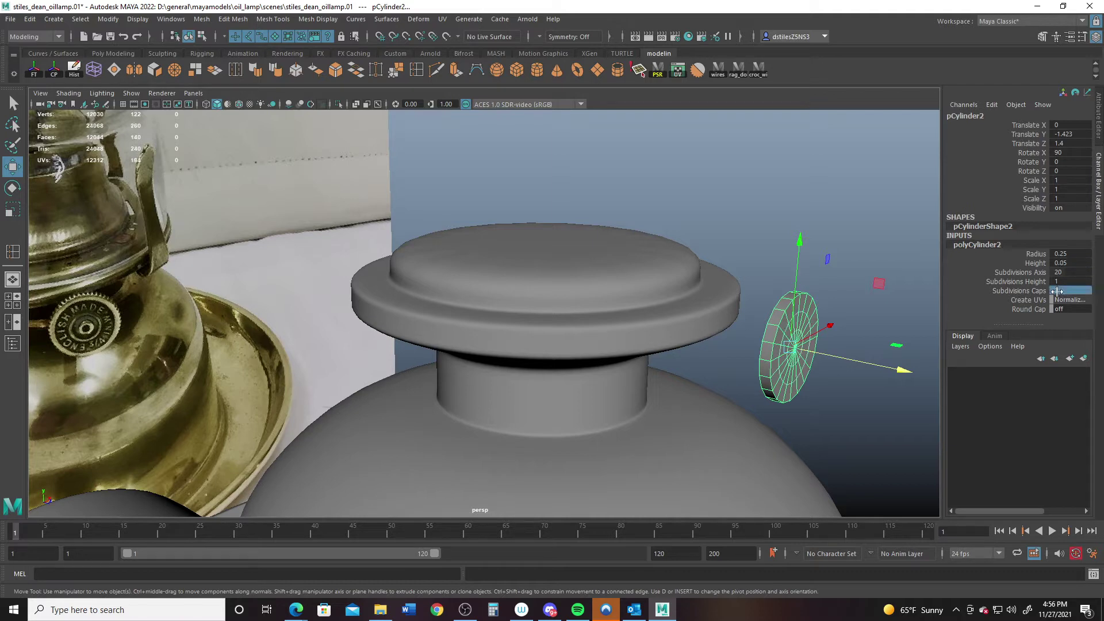
Scale the larger inner edge loops on both caps of the disc outward by about 1.38, leaving a narrow rim
{"action": "scroll", "coordinate": [730, 326], "scroll_direction": "up", "scroll_amount": 3}
{"action": "left_click_drag", "start_coordinate": [730, 326], "coordinate": [643, 327], "text": "alt"}
{"action": "middle_click_drag", "start_coordinate": [643, 326], "coordinate": [666, 335], "text": "alt"}
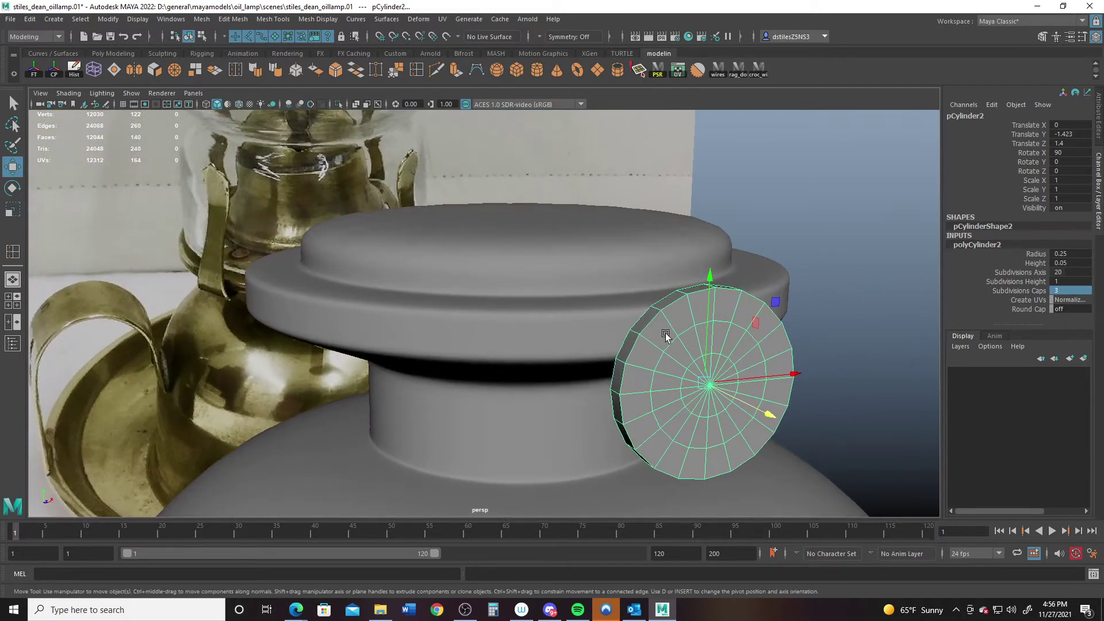
{"action": "right_click_drag", "start_coordinate": [666, 292], "coordinate": [660, 234]}
{"action": "double_click", "coordinate": [675, 342]}
{"action": "left_click_drag", "start_coordinate": [656, 387], "coordinate": [781, 362], "text": "alt"}
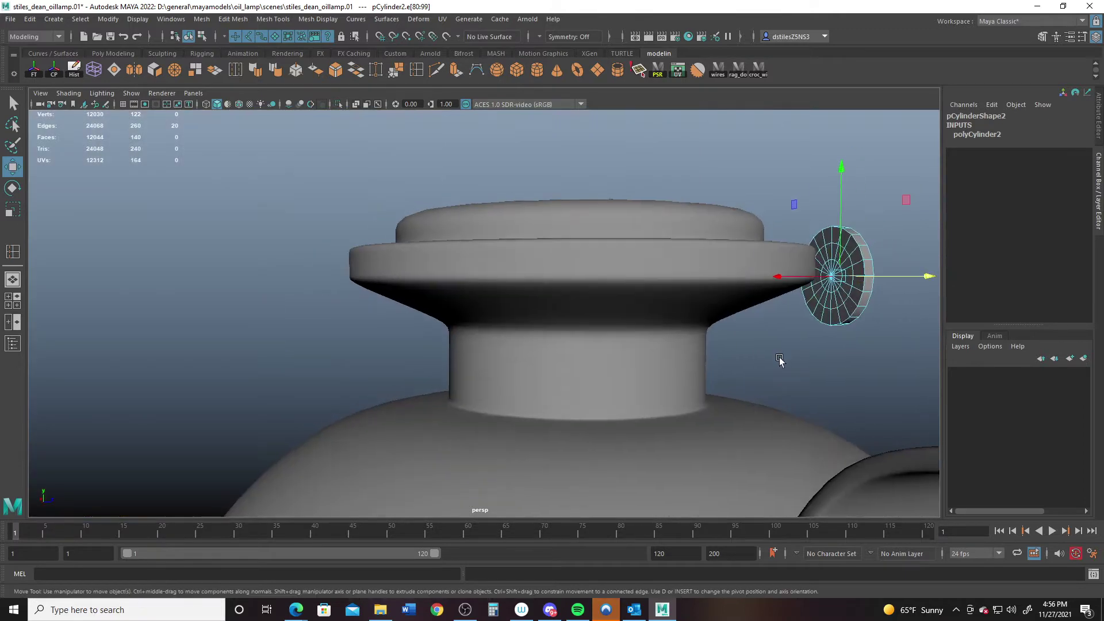
{"action": "middle_click_drag", "start_coordinate": [781, 362], "coordinate": [627, 428], "text": "alt"}
{"action": "right_click_drag", "start_coordinate": [627, 428], "coordinate": [808, 581], "text": "alt"}
{"action": "double_click", "coordinate": [860, 319], "text": "shift"}
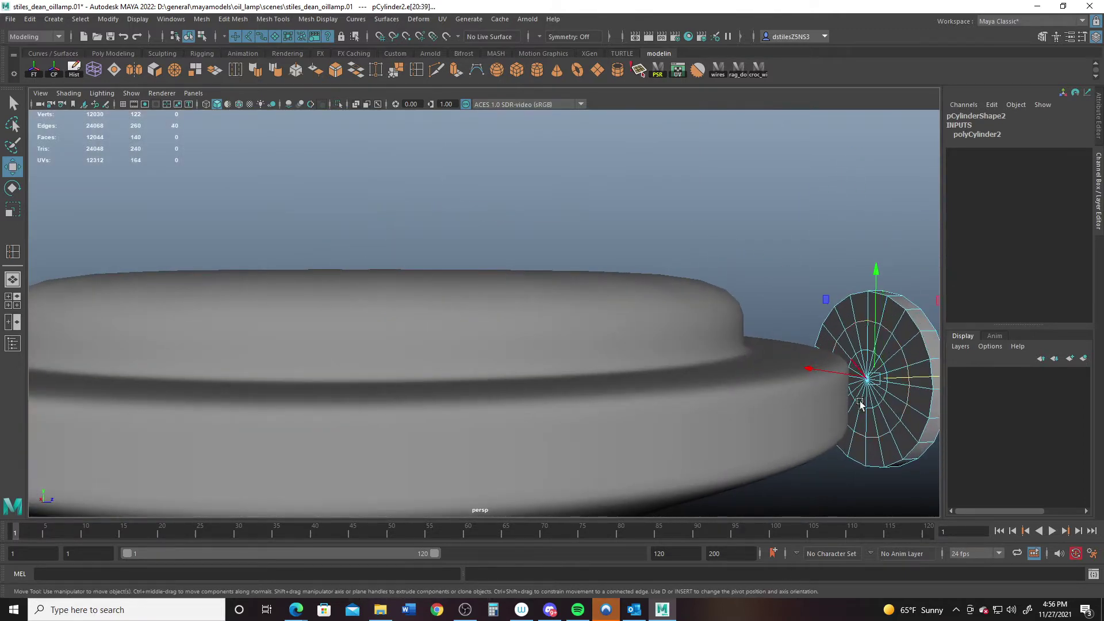
{"action": "left_click_drag", "start_coordinate": [860, 320], "coordinate": [685, 370], "text": "alt"}
{"action": "key", "text": "r"}
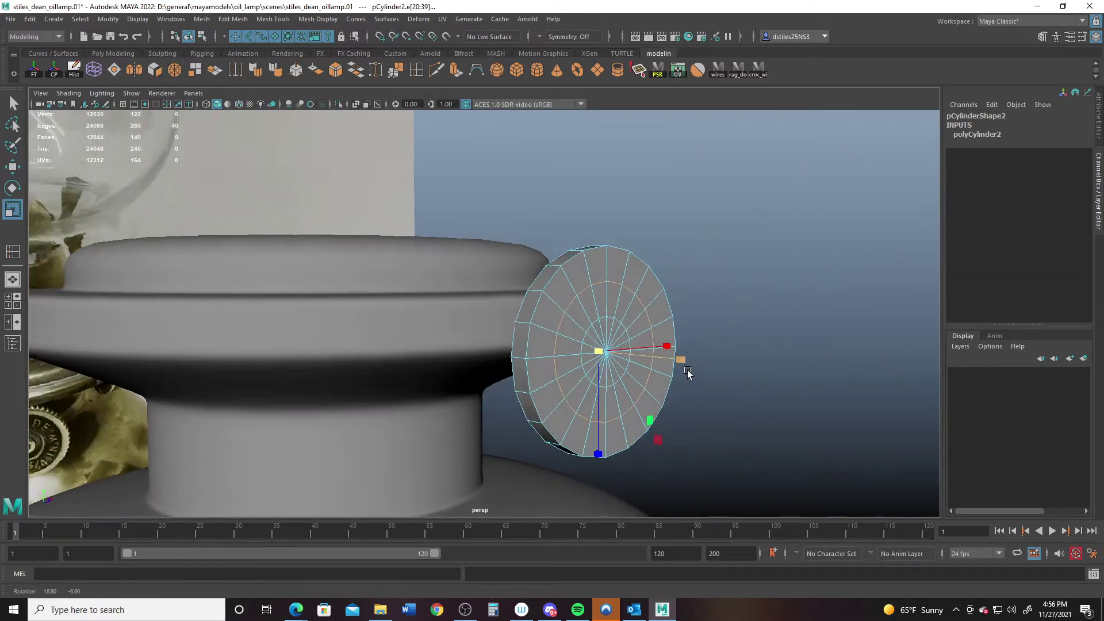
{"action": "right_click_drag", "start_coordinate": [685, 370], "coordinate": [699, 397], "text": "alt"}
{"action": "left_click_drag", "start_coordinate": [699, 397], "coordinate": [580, 419], "text": "alt"}
{"action": "middle_click_drag", "start_coordinate": [543, 420], "coordinate": [561, 429]}
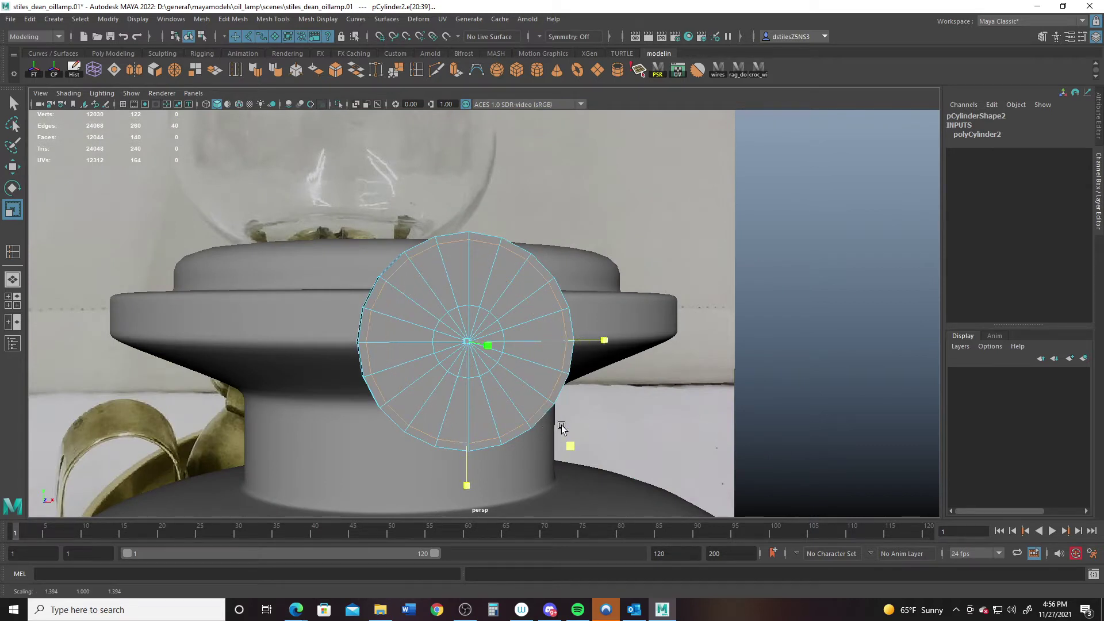
Select the faces inside the rim on both sides of the disc and extrude them inward along its axis
{"action": "left_click_drag", "start_coordinate": [437, 385], "coordinate": [451, 313], "text": "alt"}
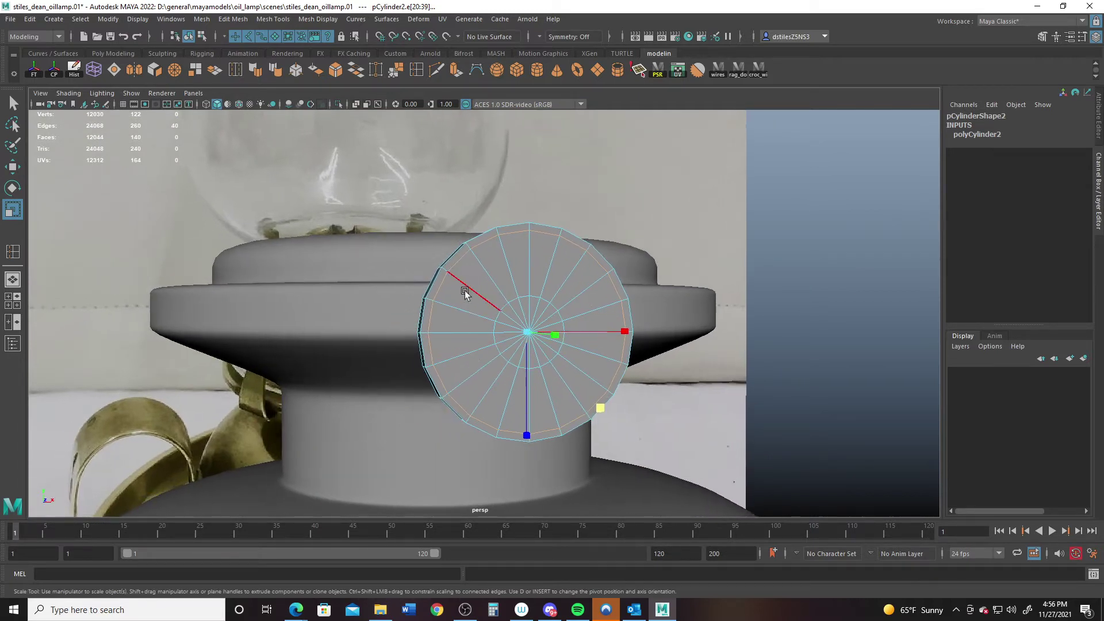
{"action": "right_click_drag", "start_coordinate": [465, 291], "coordinate": [467, 317]}
{"action": "left_click_drag", "start_coordinate": [543, 341], "coordinate": [485, 327], "text": "alt"}
{"action": "left_click_drag", "start_coordinate": [450, 285], "coordinate": [658, 377]}
{"action": "middle_click_drag", "start_coordinate": [658, 378], "coordinate": [616, 400], "text": "alt"}
{"action": "right_click_drag", "start_coordinate": [616, 399], "coordinate": [685, 395], "text": "alt"}
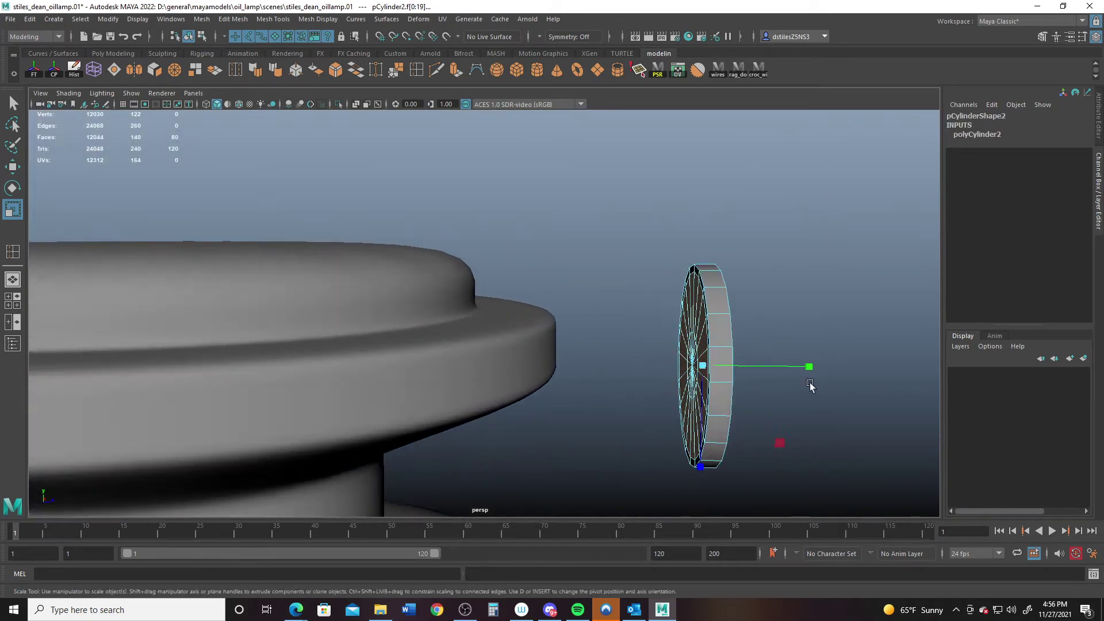
{"action": "left_click_drag", "start_coordinate": [809, 367], "coordinate": [721, 368], "text": "shift"}
{"action": "right_click_drag", "start_coordinate": [721, 368], "coordinate": [639, 355], "text": "alt"}
{"action": "middle_click_drag", "start_coordinate": [640, 355], "coordinate": [624, 340], "text": "alt"}
{"action": "left_click_drag", "start_coordinate": [623, 340], "coordinate": [519, 320], "text": "alt"}
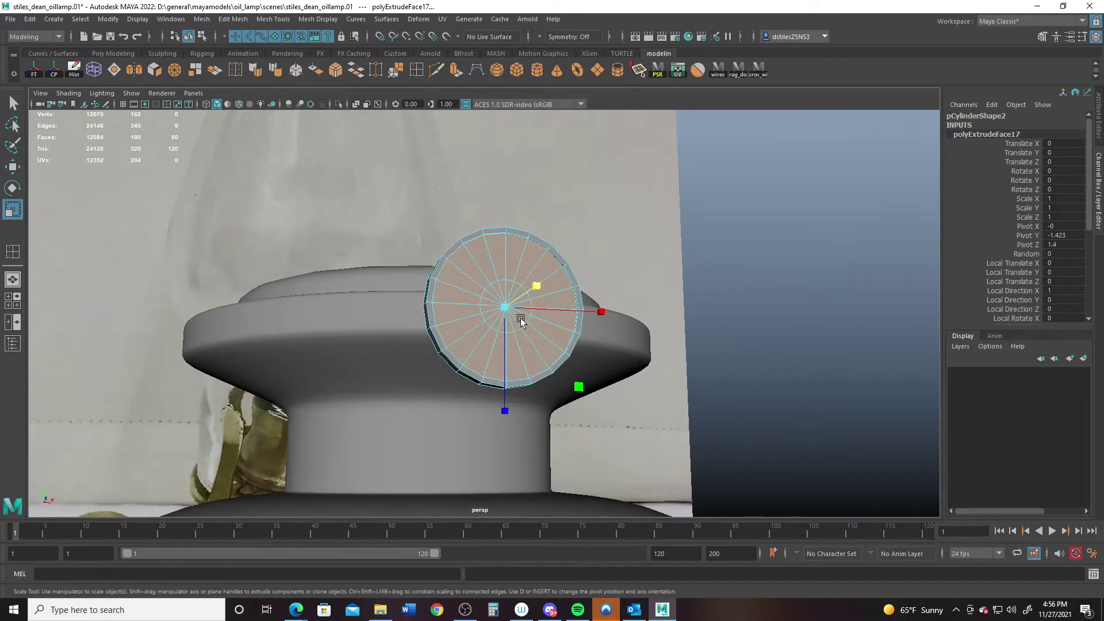
Compare the recessed disc with the engraved knob in the reference photo and undo the last scaling
{"action": "middle_click_drag", "start_coordinate": [519, 321], "coordinate": [594, 317], "text": "alt"}
{"action": "left_click_drag", "start_coordinate": [575, 322], "coordinate": [581, 328], "text": "alt"}
{"action": "middle_click_drag", "start_coordinate": [600, 299], "coordinate": [605, 310], "text": "alt"}
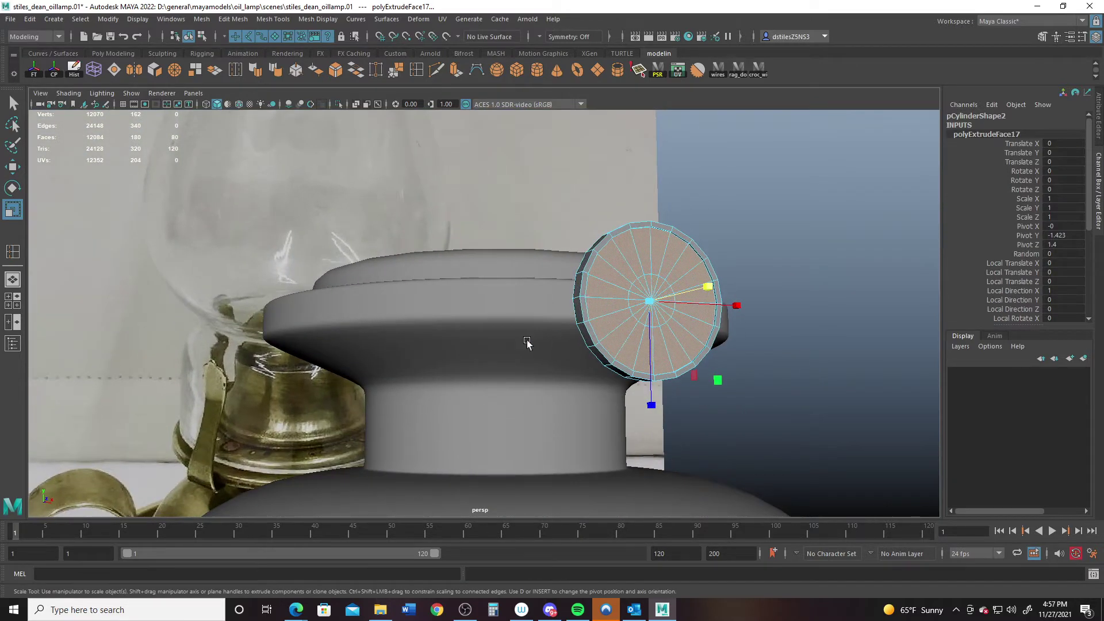
{"action": "middle_click_drag", "start_coordinate": [350, 398], "coordinate": [544, 316], "text": "alt"}
{"action": "left_click_drag", "start_coordinate": [545, 316], "coordinate": [662, 365], "text": "alt"}
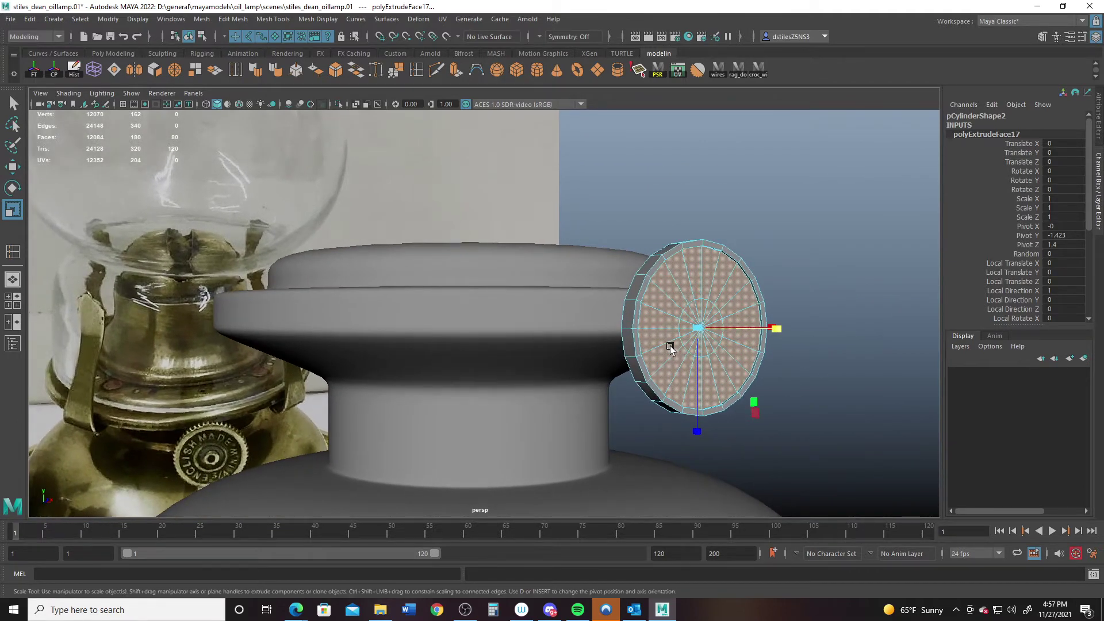
{"action": "middle_click_drag", "start_coordinate": [671, 347], "coordinate": [557, 374], "text": "alt"}
{"action": "right_click_drag", "start_coordinate": [557, 374], "coordinate": [665, 381], "text": "alt"}
{"action": "left_click_drag", "start_coordinate": [639, 369], "coordinate": [531, 412], "text": "alt"}
{"action": "key", "text": "ctrl+z"}
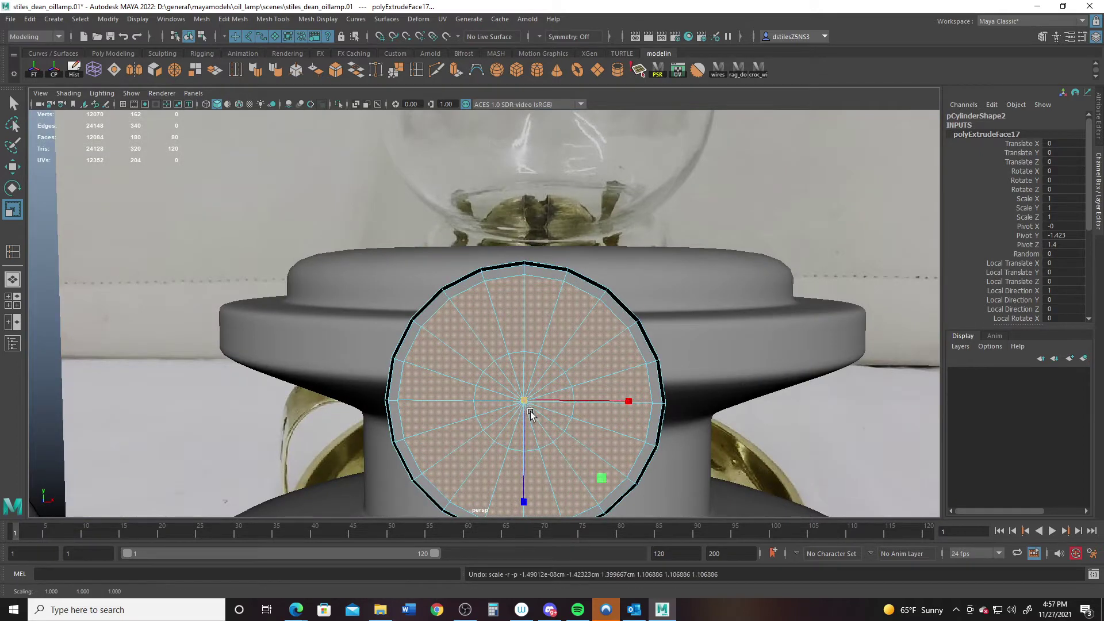
Select the faces inside the central circle on both sides of the disc and extrude them along its axis
{"action": "key", "text": "q"}
{"action": "left_click_drag", "start_coordinate": [511, 375], "coordinate": [708, 431]}
{"action": "key", "text": "r"}
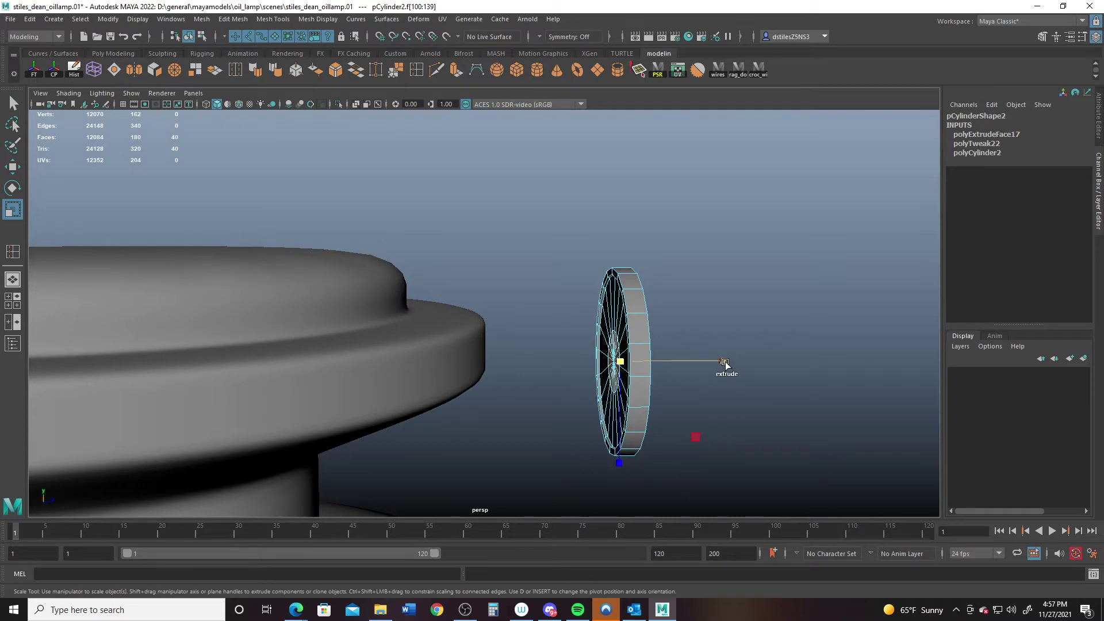
{"action": "left_click_drag", "start_coordinate": [725, 365], "coordinate": [567, 336], "text": "shift"}
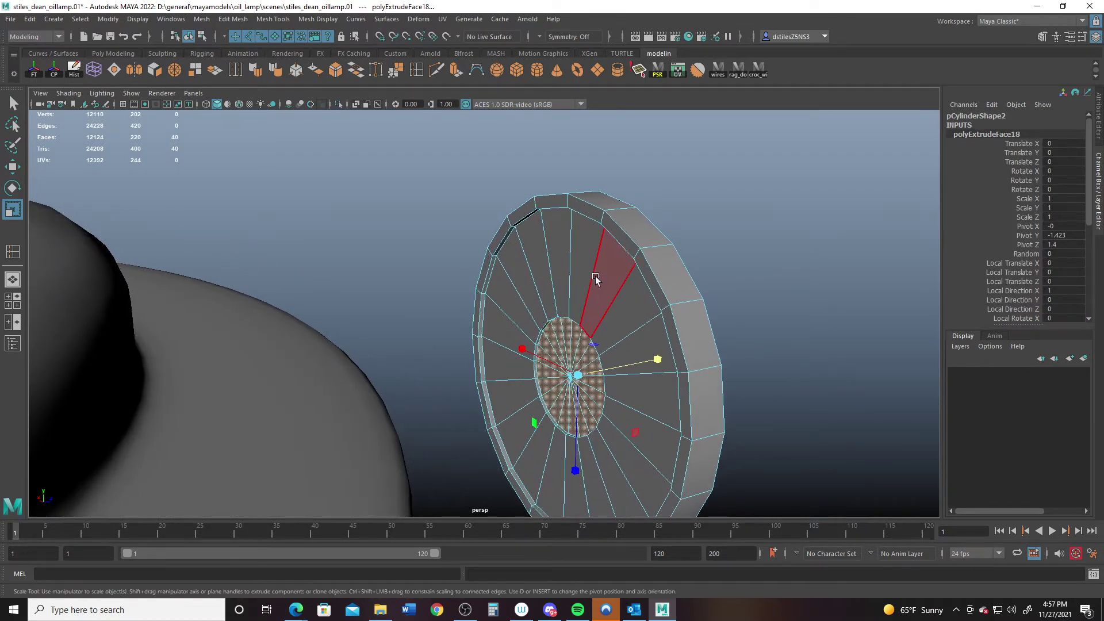
Preview the disc in smooth mesh display from several sides, and return it to unsmoothed display
{"action": "right_click_drag", "start_coordinate": [595, 279], "coordinate": [700, 182]}
{"action": "key", "text": "3"}
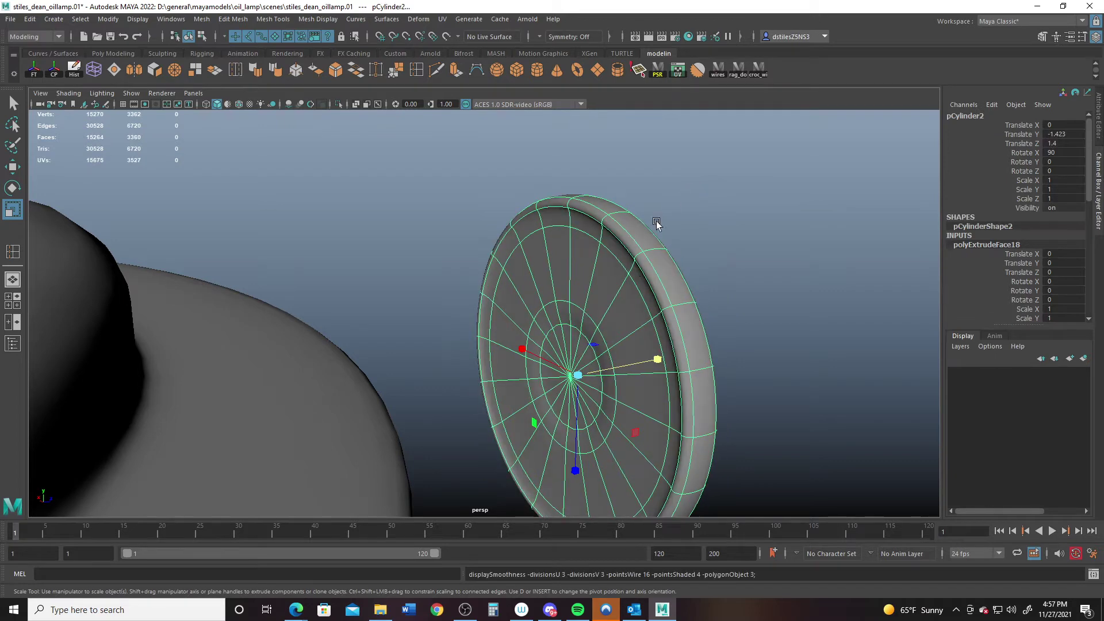
{"action": "left_click", "coordinate": [754, 280]}
{"action": "left_click_drag", "start_coordinate": [707, 298], "coordinate": [518, 347], "text": "alt"}
{"action": "left_click", "coordinate": [513, 347]}
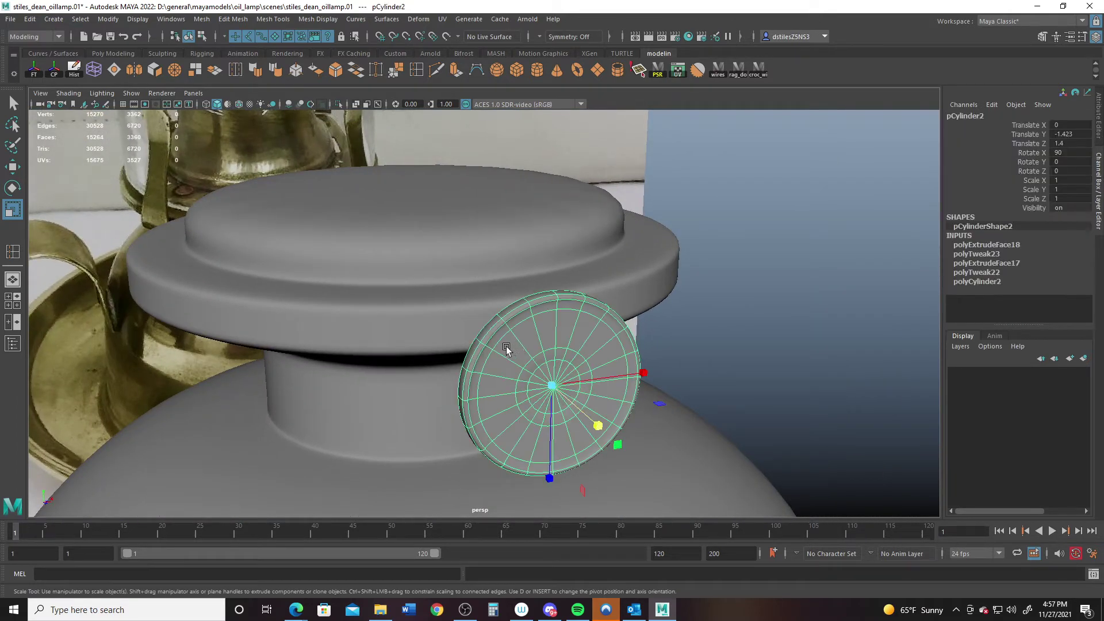
{"action": "key", "text": "1"}
Insert supporting edge loops on the front of the disc, around the central circle and on the rim
{"action": "scroll", "coordinate": [524, 345], "scroll_direction": "up", "scroll_amount": 2}
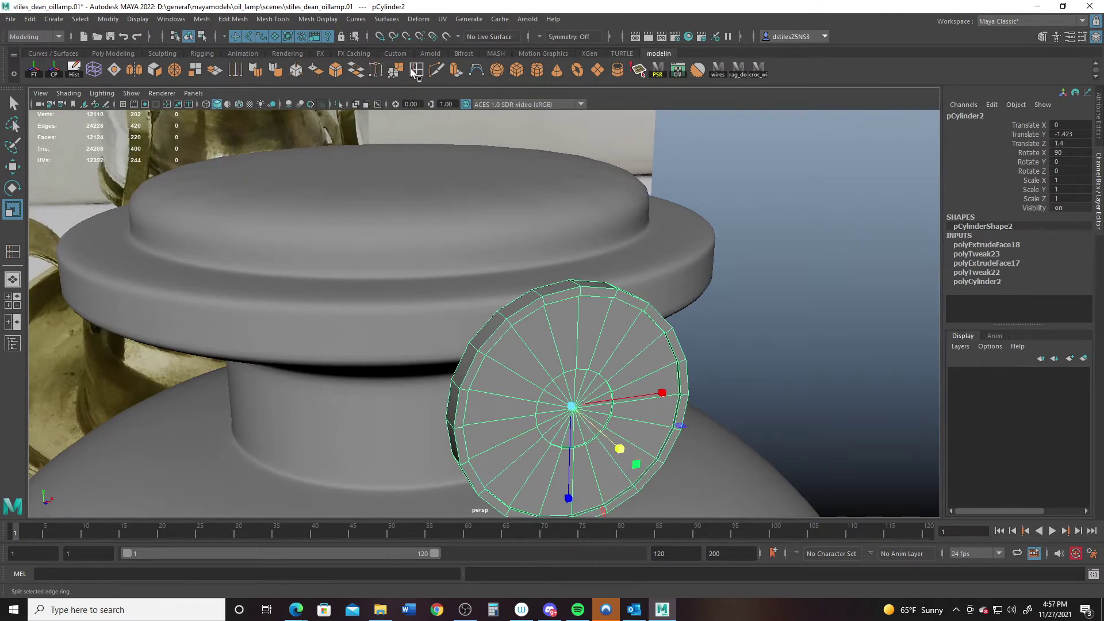
{"action": "left_click", "coordinate": [415, 72]}
{"action": "left_click_drag", "start_coordinate": [541, 379], "coordinate": [539, 282], "text": "alt"}
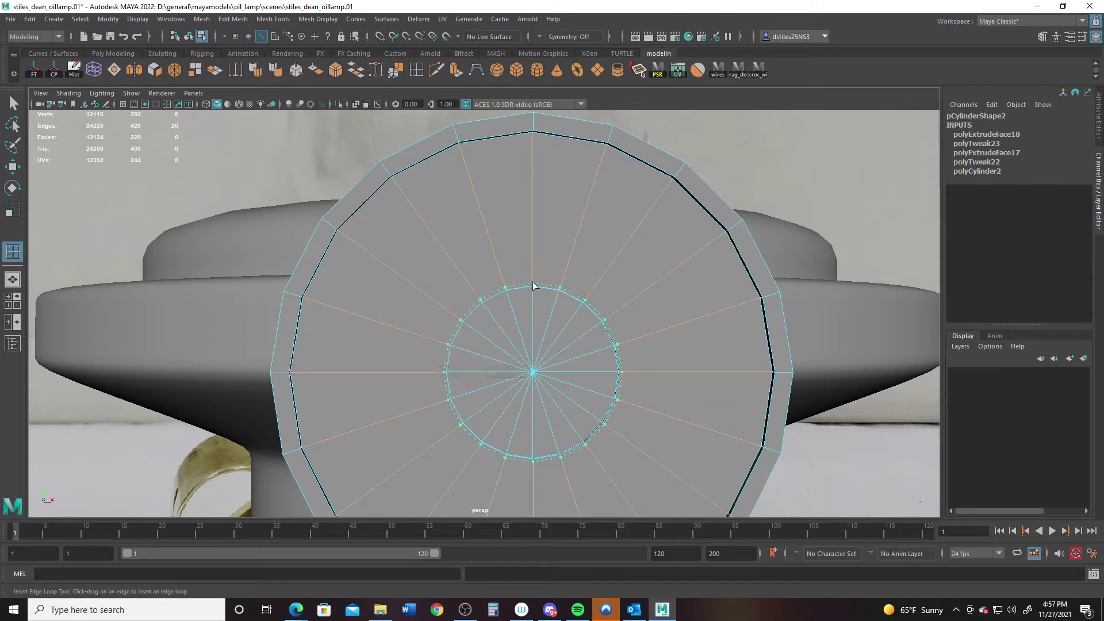
{"action": "left_click", "coordinate": [532, 282]}
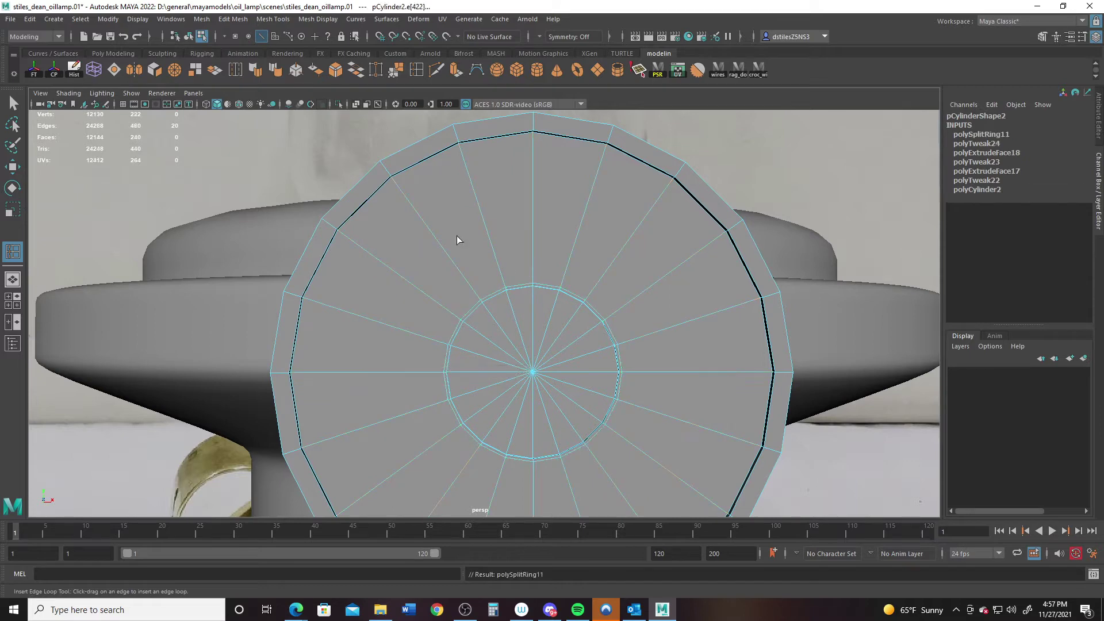
{"action": "left_click", "coordinate": [389, 176]}
{"action": "left_click", "coordinate": [383, 167]}
Insert matching edge loops on the back of the disc, close to both rim edges and around the central circle
{"action": "left_click_drag", "start_coordinate": [383, 168], "coordinate": [591, 357], "text": "alt"}
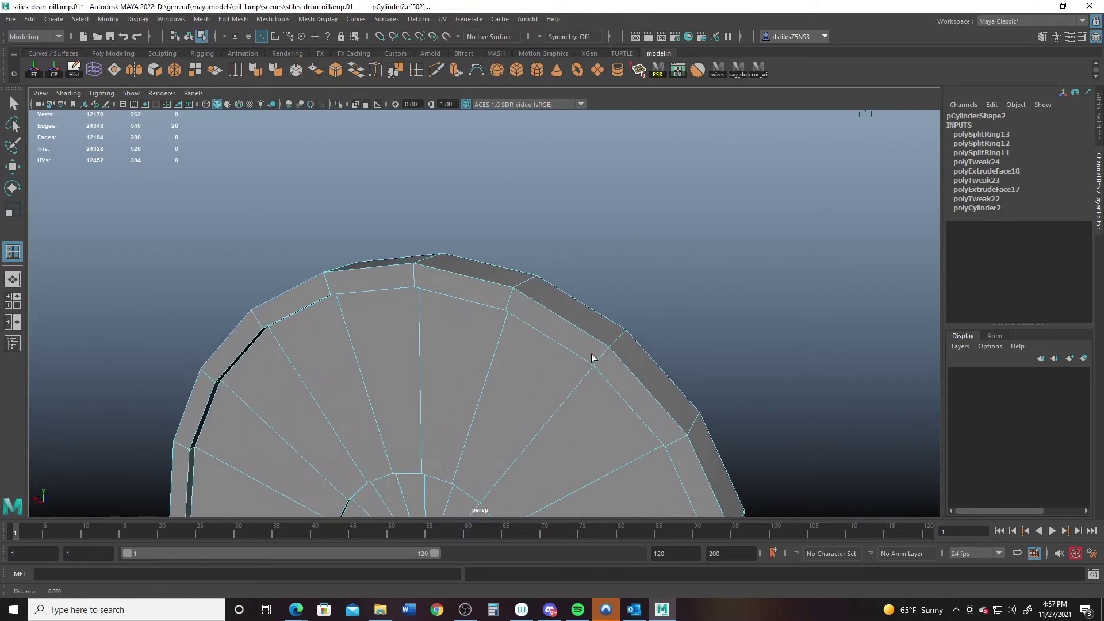
{"action": "left_click", "coordinate": [513, 296]}
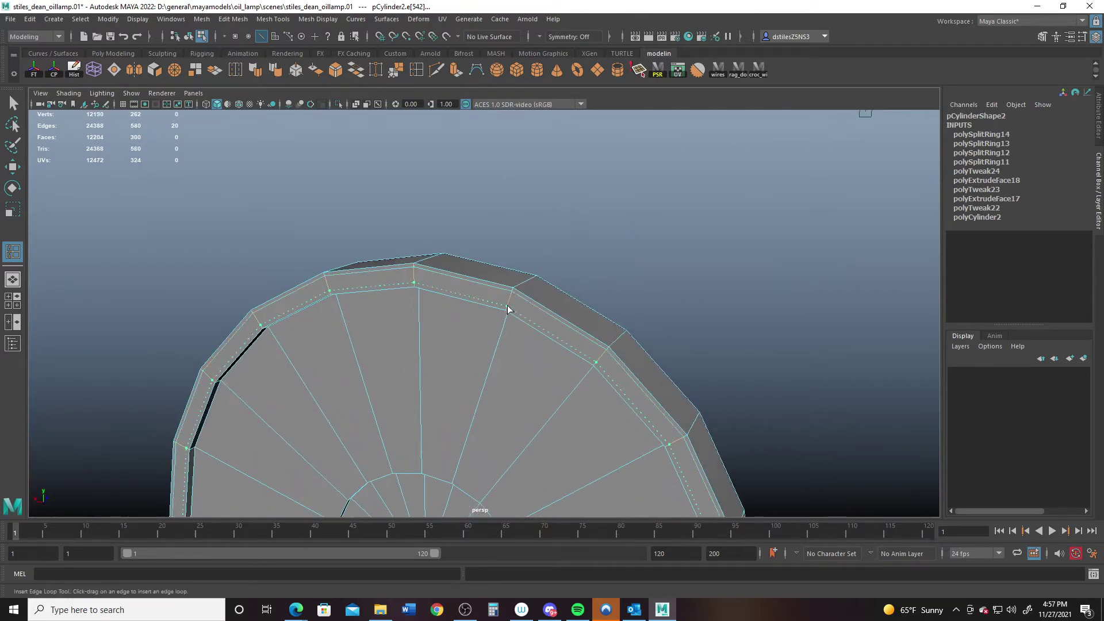
{"action": "left_click", "coordinate": [508, 309]}
{"action": "left_click", "coordinate": [451, 484]}
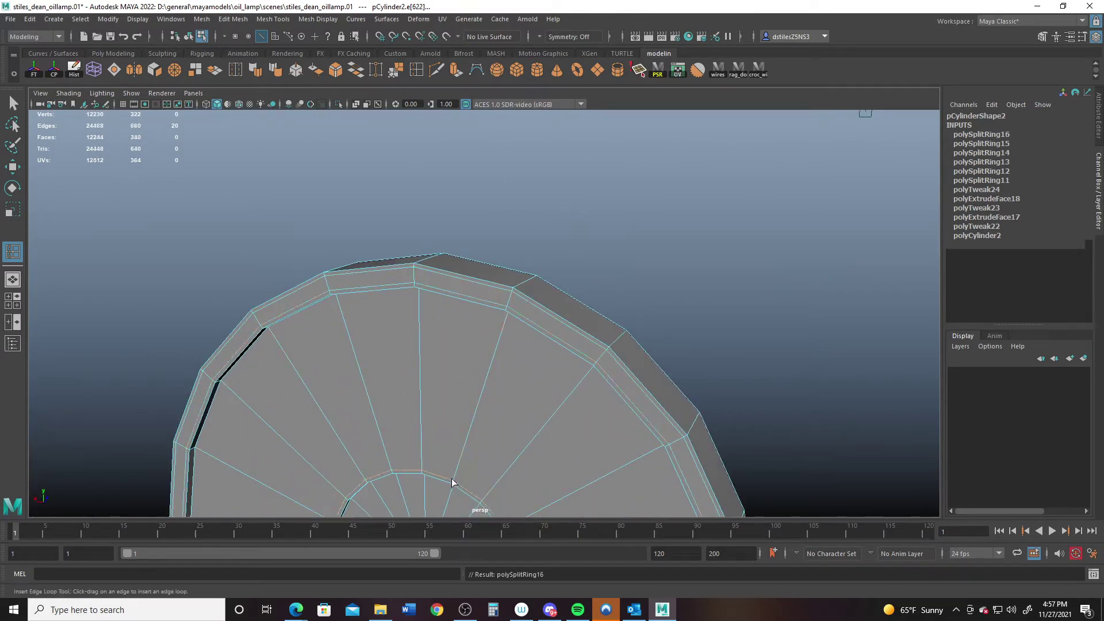
Finish inserting edge loops, return the disc to object mode, show it in smooth mesh display, and clear the selection
{"action": "key", "text": "q"}
{"action": "right_click_drag", "start_coordinate": [456, 291], "coordinate": [581, 234]}
{"action": "key", "text": "3"}
{"action": "left_click", "coordinate": [697, 346]}
Lower the disc until it stands beside the lamp's neck, at Translate Y about -1.70
{"action": "right_click_drag", "start_coordinate": [697, 346], "coordinate": [574, 292], "text": "alt"}
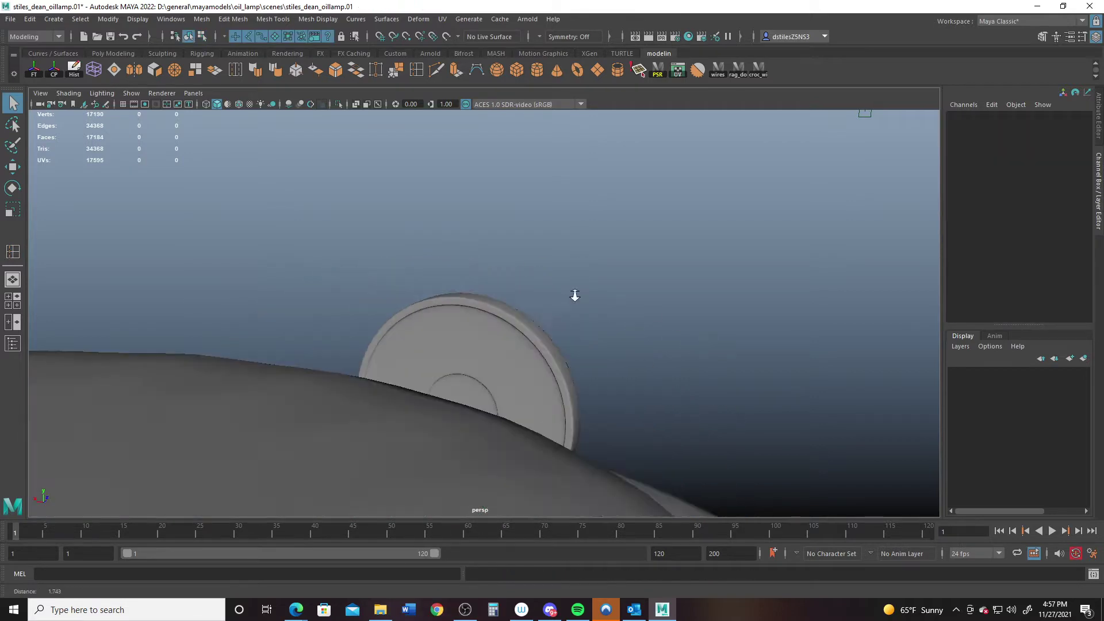
{"action": "left_click_drag", "start_coordinate": [574, 292], "coordinate": [431, 313], "text": "alt"}
{"action": "middle_click_drag", "start_coordinate": [431, 313], "coordinate": [703, 221], "text": "alt"}
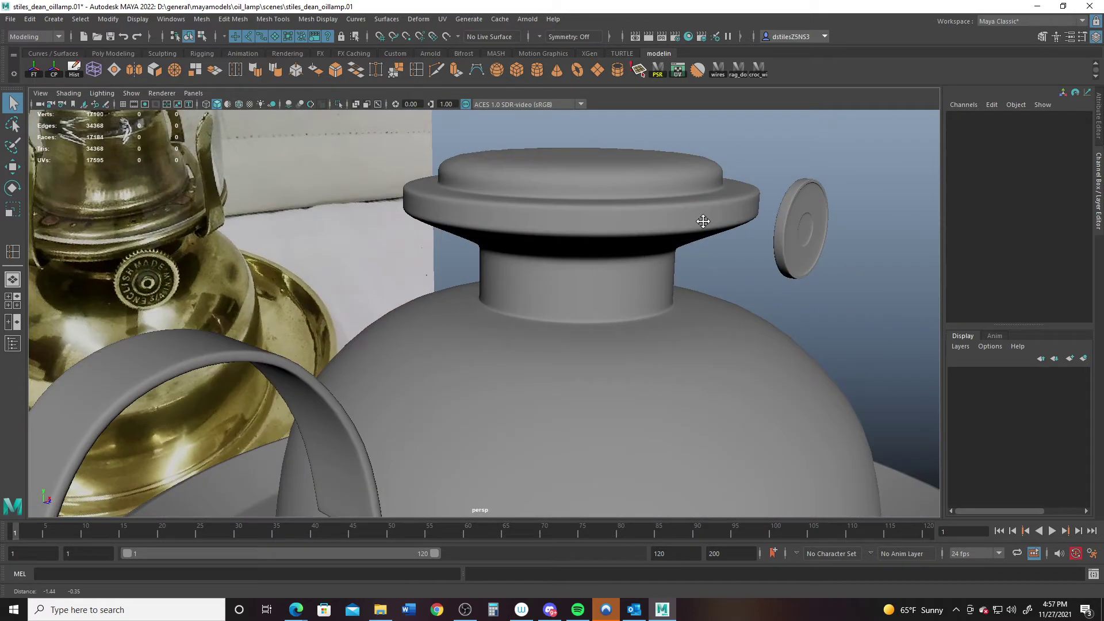
{"action": "left_click_drag", "start_coordinate": [703, 221], "coordinate": [518, 314], "text": "alt"}
{"action": "right_click_drag", "start_coordinate": [517, 313], "coordinate": [517, 298], "text": "alt"}
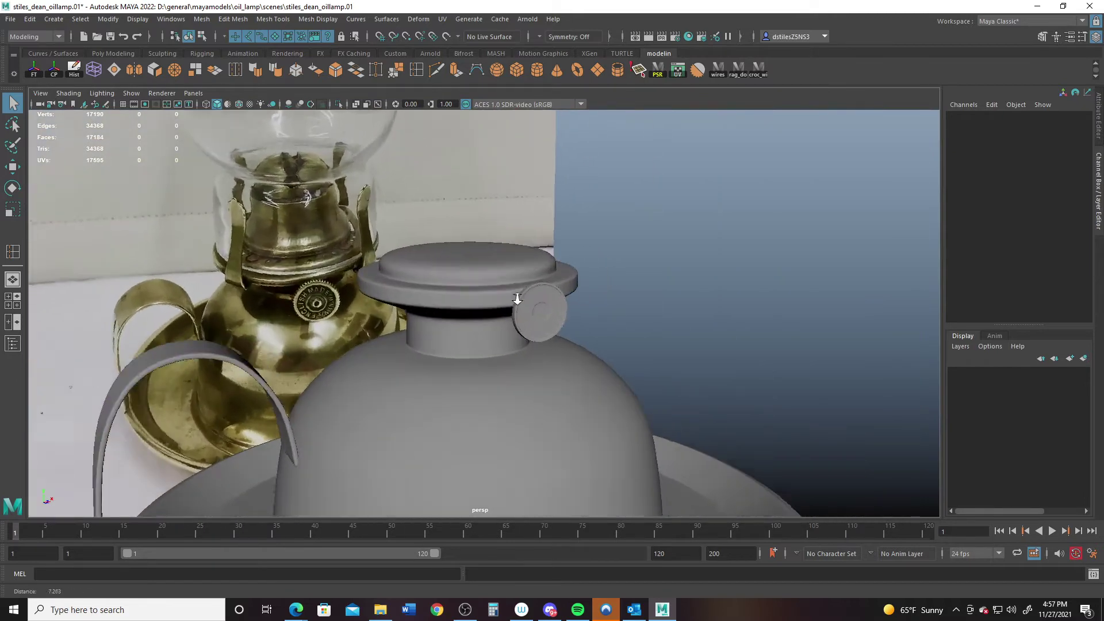
{"action": "mouse_move", "coordinate": [517, 298]}
{"action": "left_mouse_down", "text": "alt"}
{"action": "mouse_move", "coordinate": [690, 345]}
{"action": "mouse_move", "coordinate": [609, 322]}
{"action": "mouse_move", "coordinate": [457, 313]}
{"action": "mouse_move", "coordinate": [499, 301]}
{"action": "left_mouse_up", "text": "alt"}
{"action": "left_click", "coordinate": [543, 287]}
{"action": "key", "text": "w"}
{"action": "left_click_drag", "start_coordinate": [547, 217], "coordinate": [541, 249]}
{"action": "left_click_drag", "start_coordinate": [133, 359], "coordinate": [386, 344], "text": "alt"}
{"action": "left_click_drag", "start_coordinate": [620, 345], "coordinate": [506, 323]}
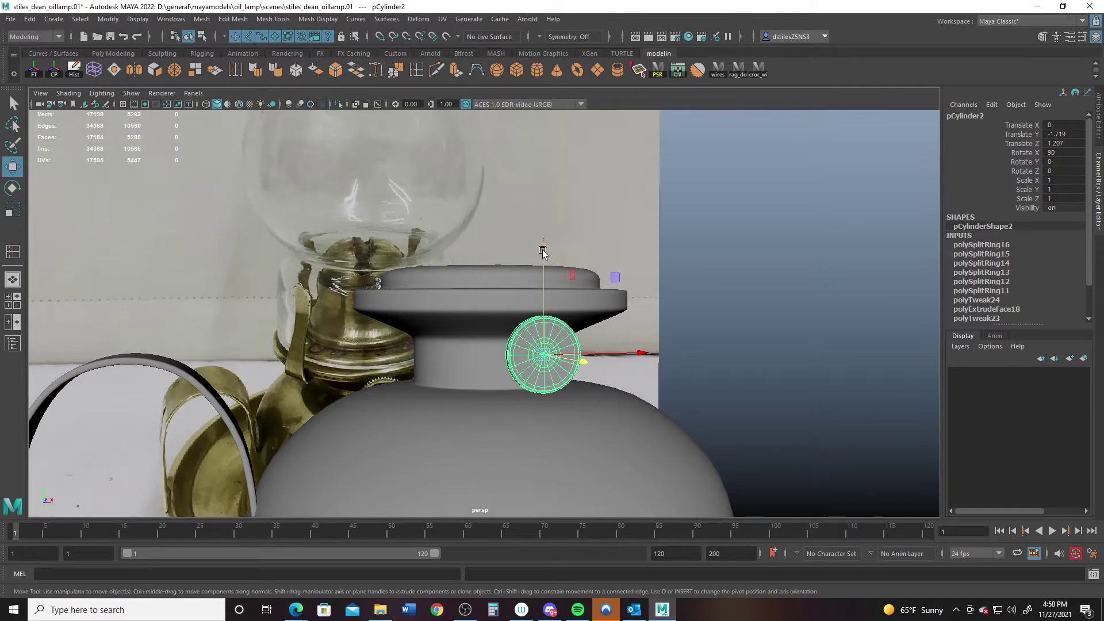
{"action": "left_click_drag", "start_coordinate": [543, 251], "coordinate": [498, 326]}
Create a new polygon cylinder and set its X rotation to -90 degrees
{"action": "left_click_drag", "start_coordinate": [466, 377], "coordinate": [579, 317], "text": "alt"}
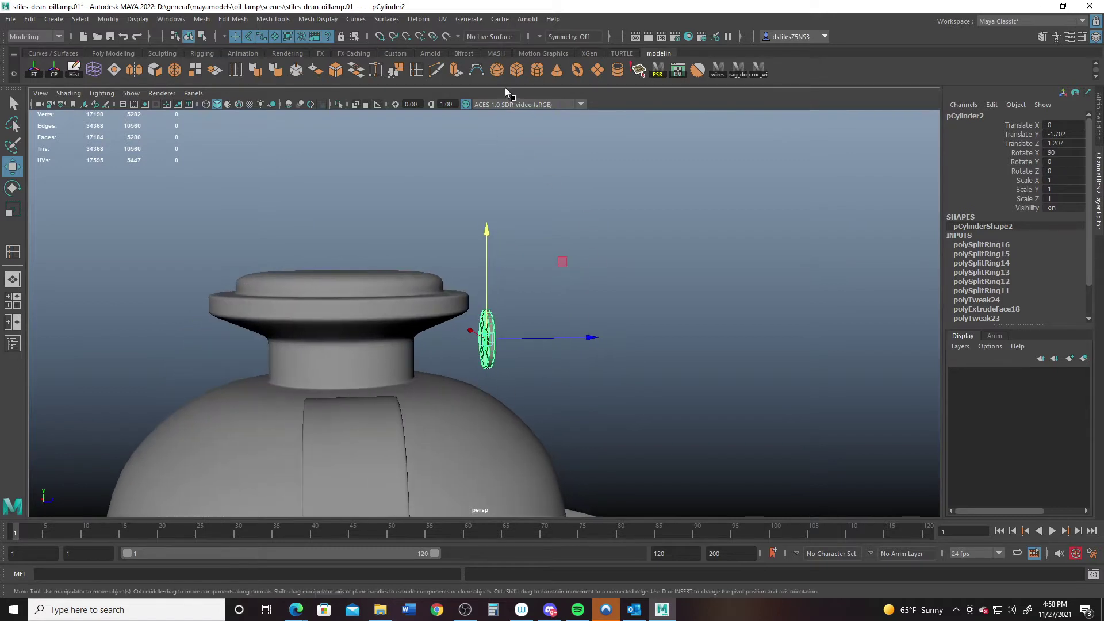
{"action": "left_click", "coordinate": [537, 71]}
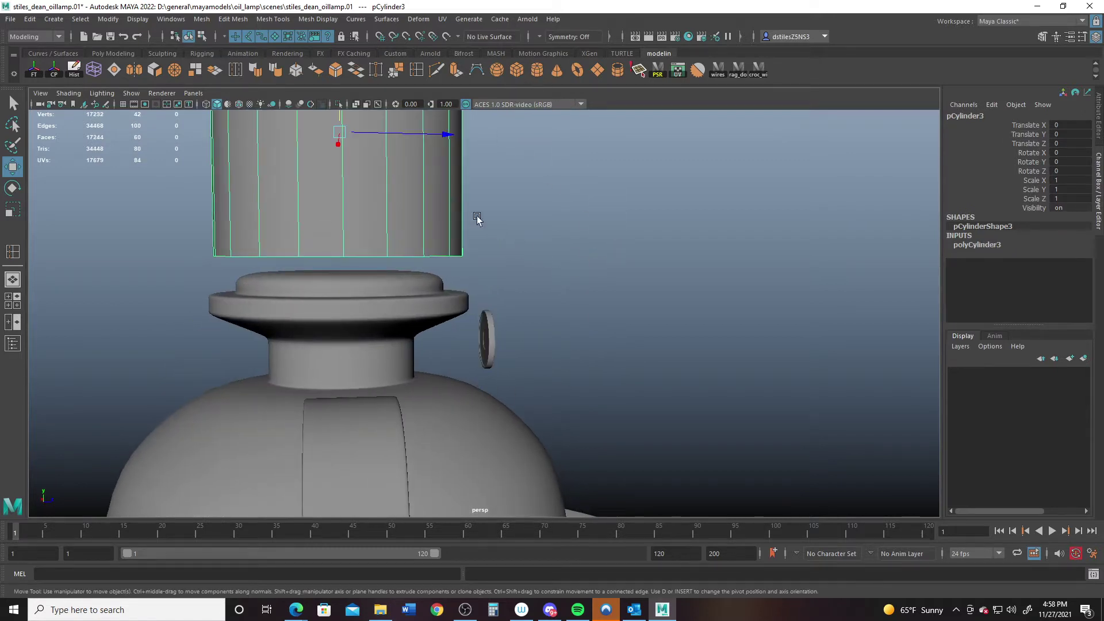
{"action": "left_click_drag", "start_coordinate": [393, 164], "coordinate": [420, 179], "text": "alt"}
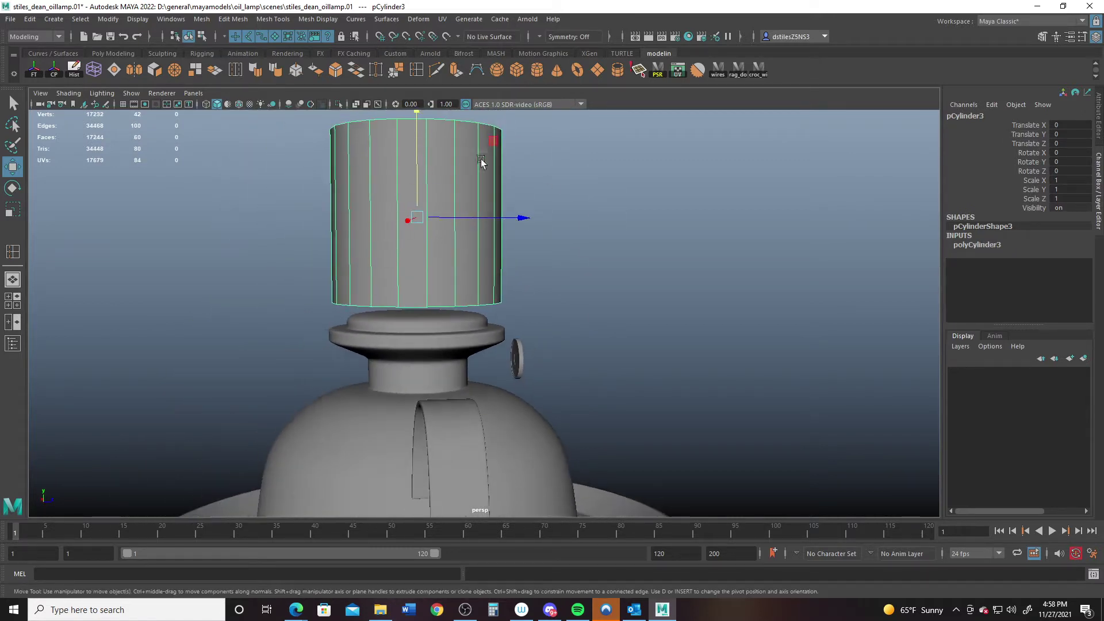
{"action": "key", "text": "e"}
{"action": "left_click_drag", "start_coordinate": [611, 197], "coordinate": [485, 140], "text": "alt"}
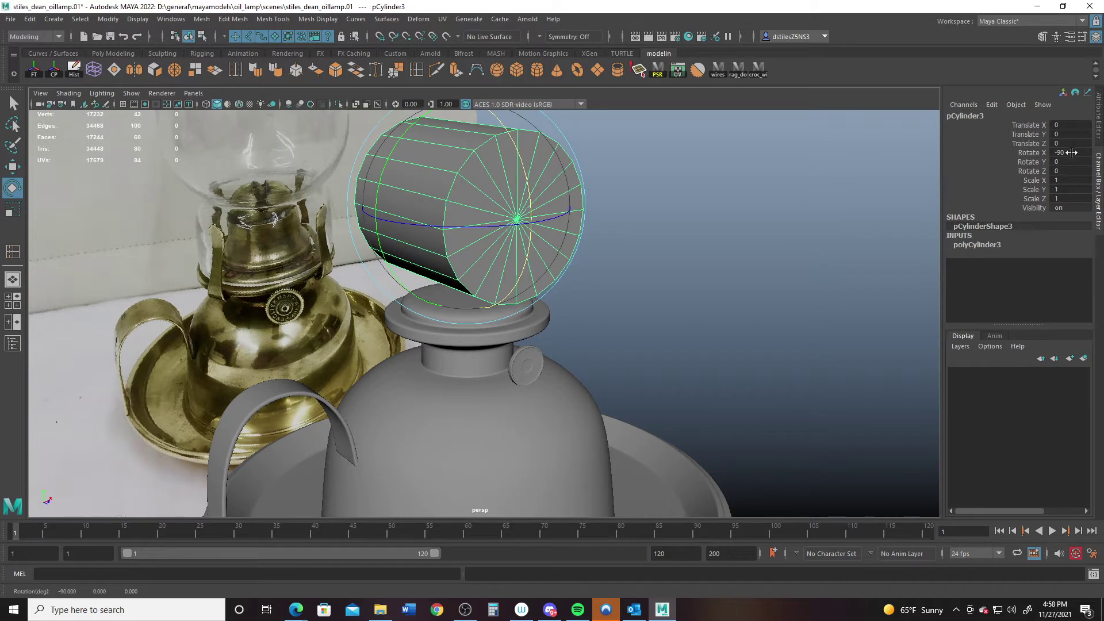
Set the new cylinder's radius to 0.05 and its axis subdivisions to 12 to form a thin rod
{"action": "left_click", "coordinate": [988, 245]}
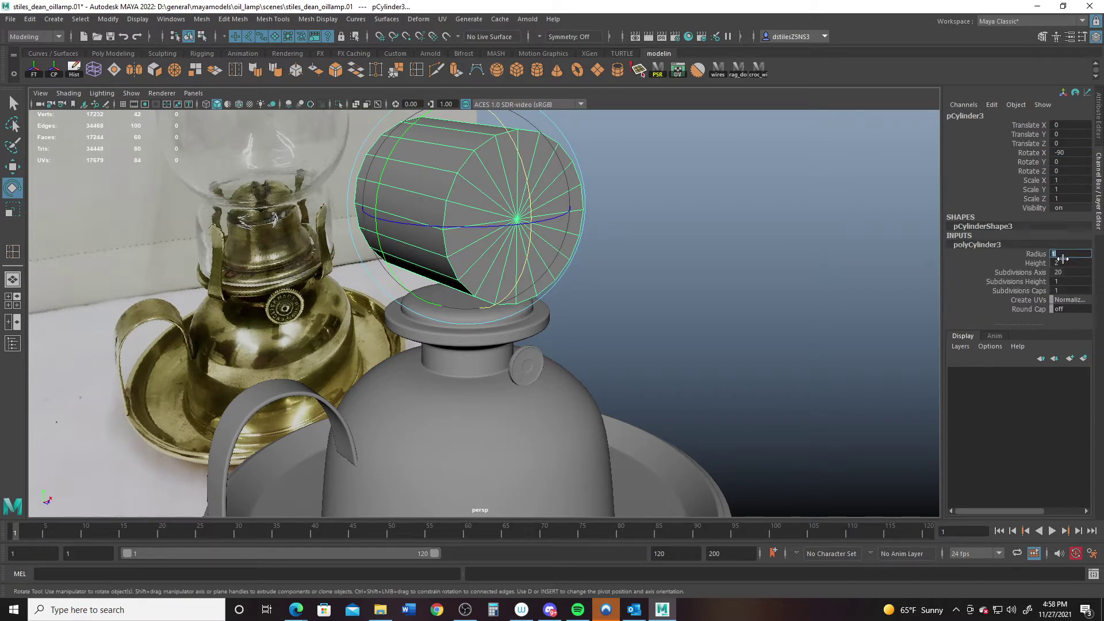
{"action": "type", "text": "0.1"}
{"action": "key", "text": "Return"}
{"action": "left_click", "coordinate": [1064, 262]}
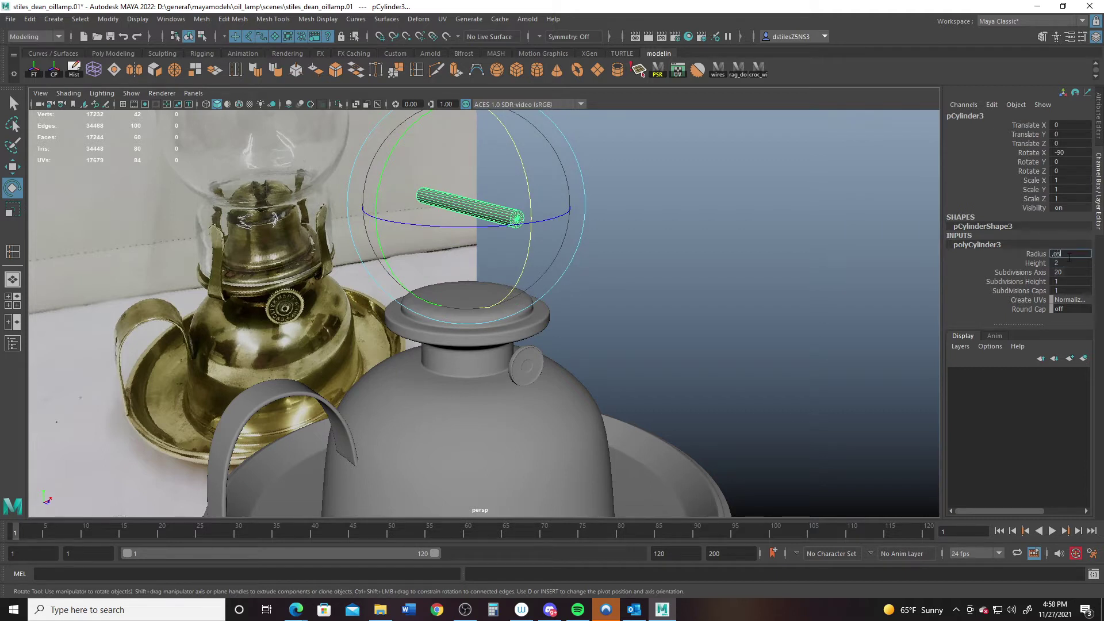
{"action": "key", "text": "Return"}
{"action": "left_click", "coordinate": [1068, 272]}
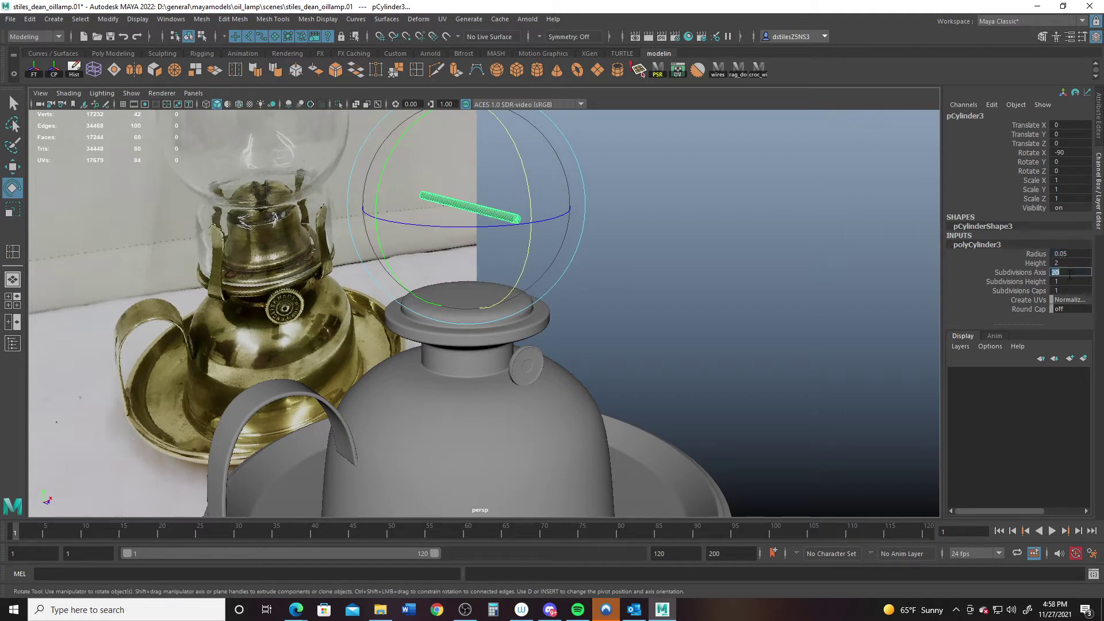
{"action": "key", "text": "Return"}
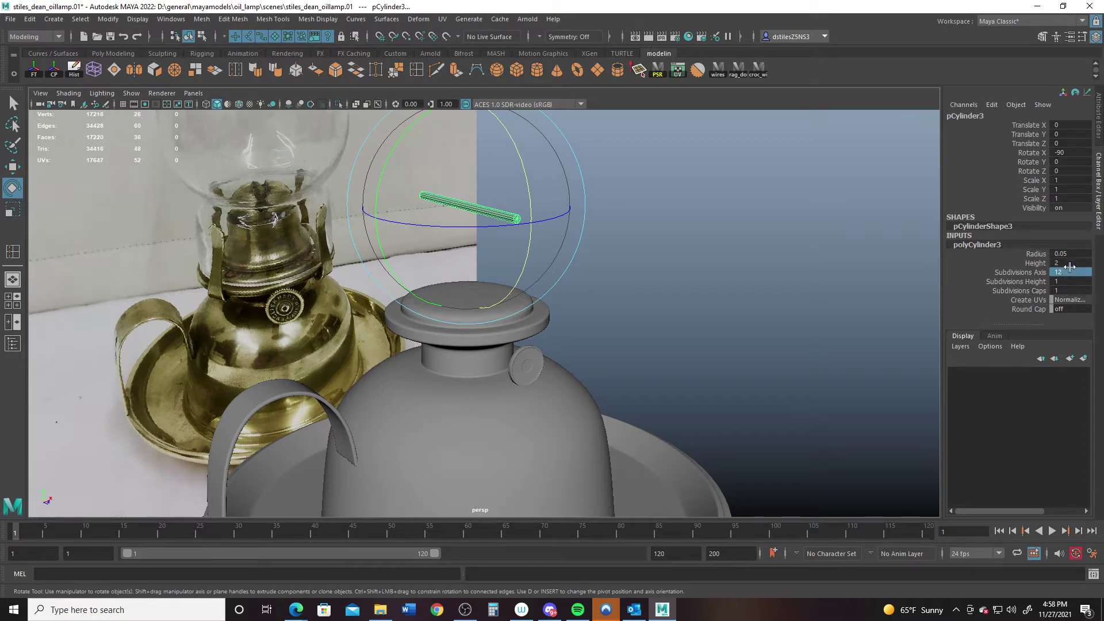
Move the rod through the lamp's neck until it meets the disc, at Translate Y -1.696 and Translate Z 0.216
{"action": "left_click_drag", "start_coordinate": [398, 363], "coordinate": [481, 338], "text": "alt"}
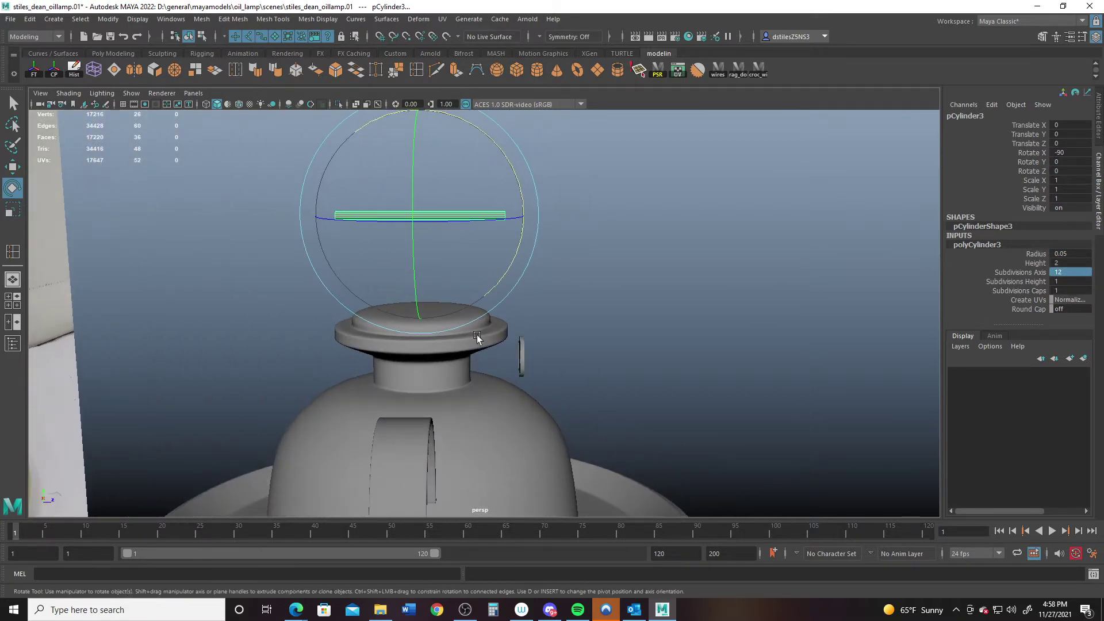
{"action": "key", "text": "w"}
{"action": "left_click_drag", "start_coordinate": [416, 132], "coordinate": [447, 282]}
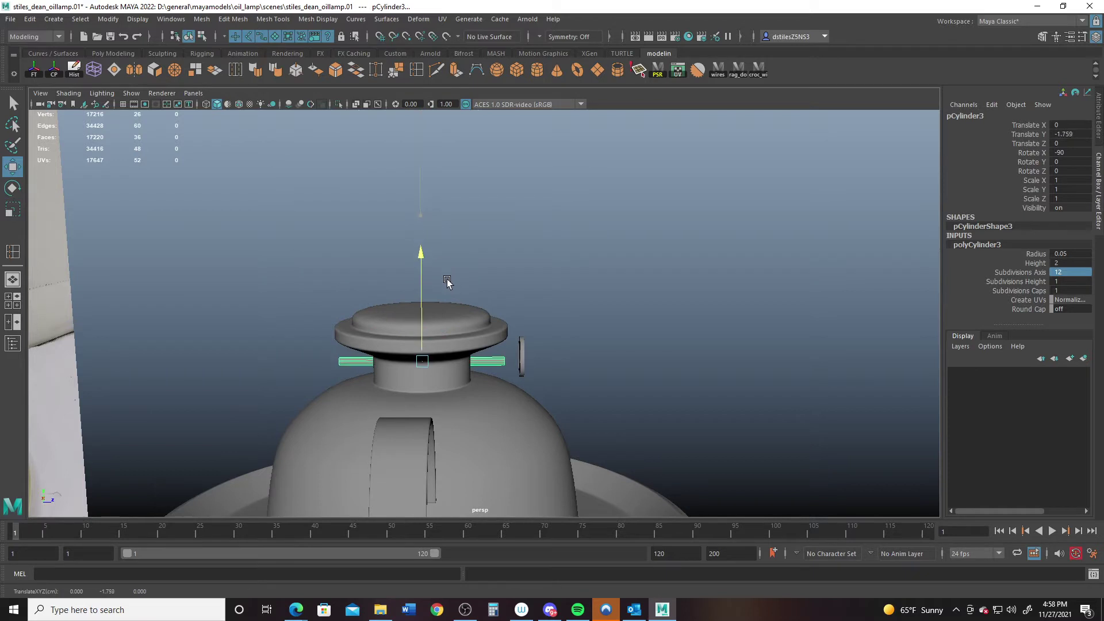
{"action": "left_click_drag", "start_coordinate": [522, 362], "coordinate": [527, 365]}
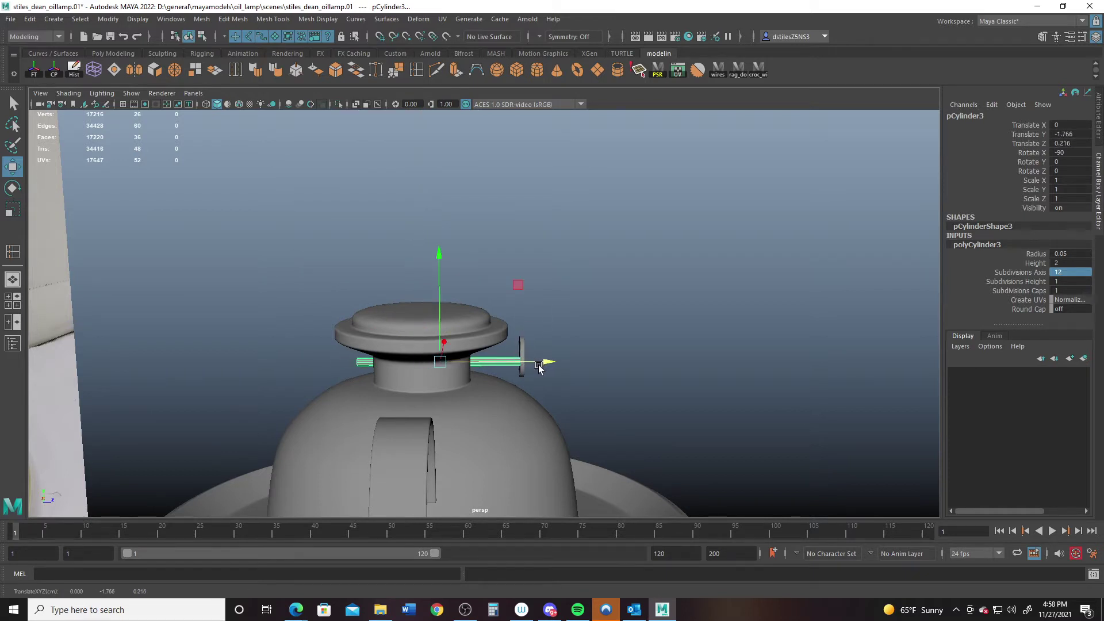
{"action": "left_click_drag", "start_coordinate": [440, 325], "coordinate": [441, 320]}
{"action": "scroll", "coordinate": [662, 387], "scroll_direction": "up", "scroll_amount": 3}
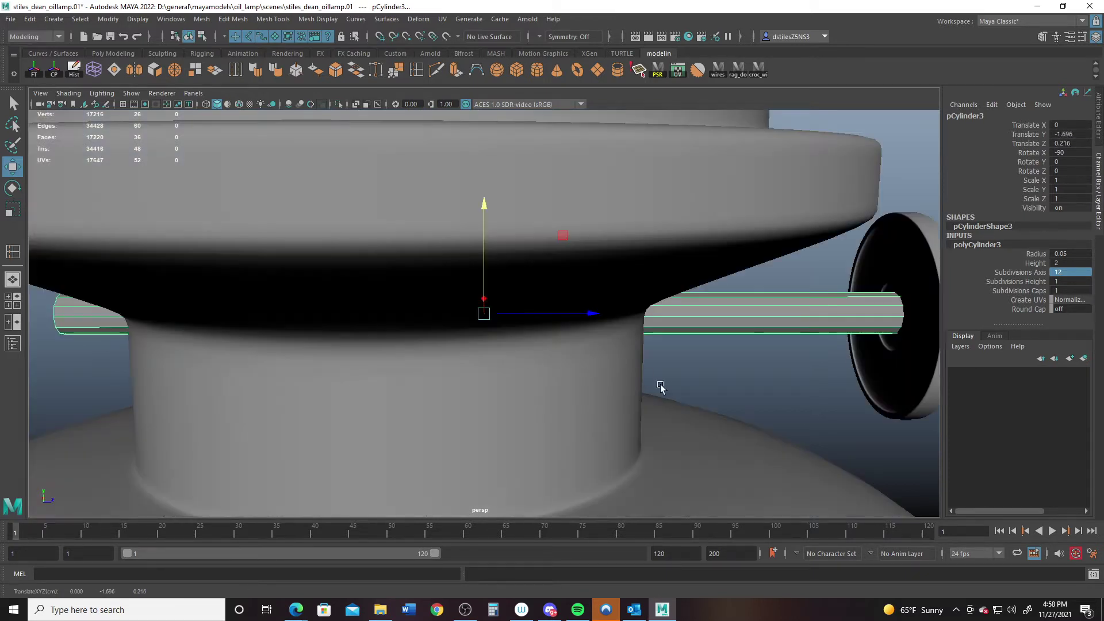
{"action": "scroll", "coordinate": [675, 388], "scroll_direction": "up", "scroll_amount": 1}
{"action": "scroll", "coordinate": [666, 384], "scroll_direction": "down", "scroll_amount": 4}
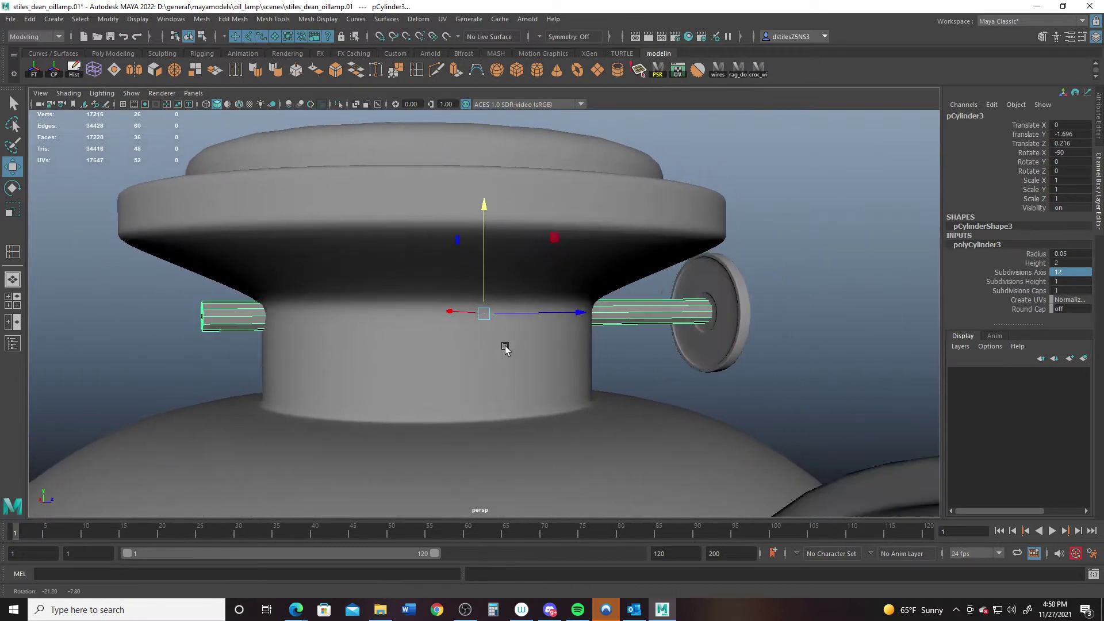
Select the disc and the rod together and lower both, bringing the rod to Translate Y -1.78
{"action": "left_click", "coordinate": [770, 331]}
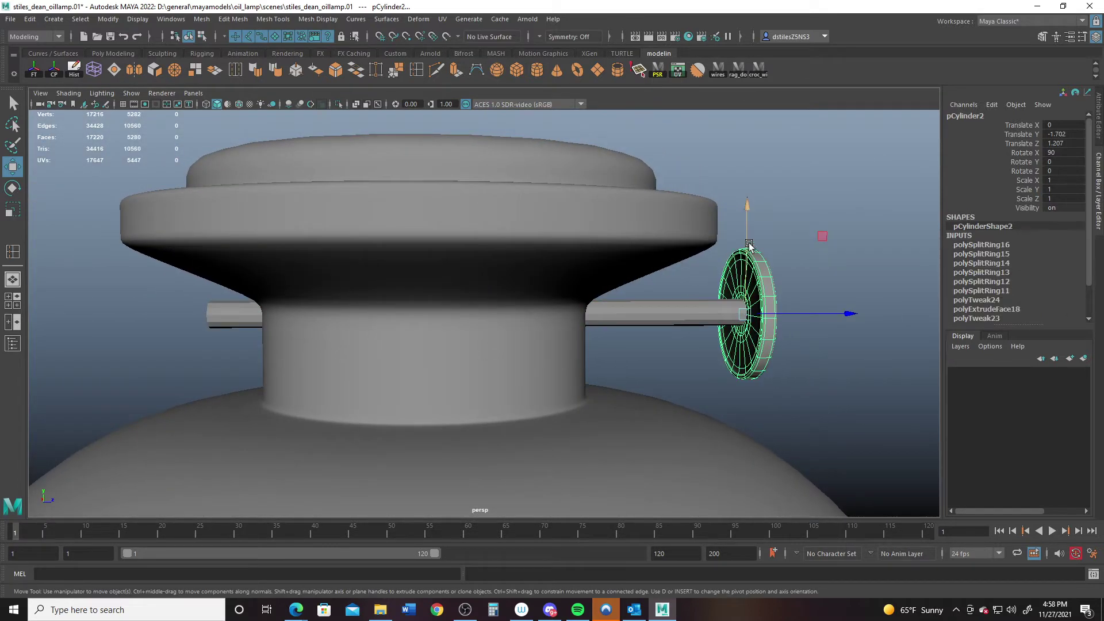
{"action": "left_click_drag", "start_coordinate": [747, 209], "coordinate": [747, 220]}
{"action": "key", "text": "ctrl+z"}
{"action": "left_click", "coordinate": [734, 308], "text": "shift"}
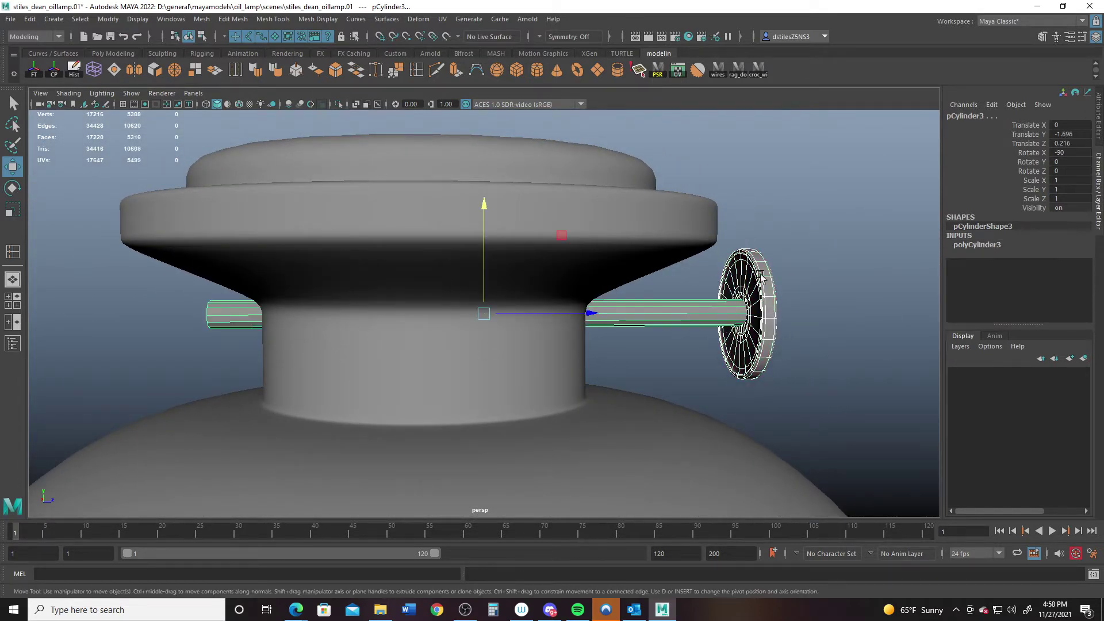
{"action": "left_click_drag", "start_coordinate": [493, 214], "coordinate": [370, 422]}
{"action": "left_click", "coordinate": [431, 387]}
Select only the rod and isolate it in the viewport
{"action": "left_click_drag", "start_coordinate": [431, 387], "coordinate": [535, 371], "text": "alt"}
{"action": "left_click", "coordinate": [585, 339]}
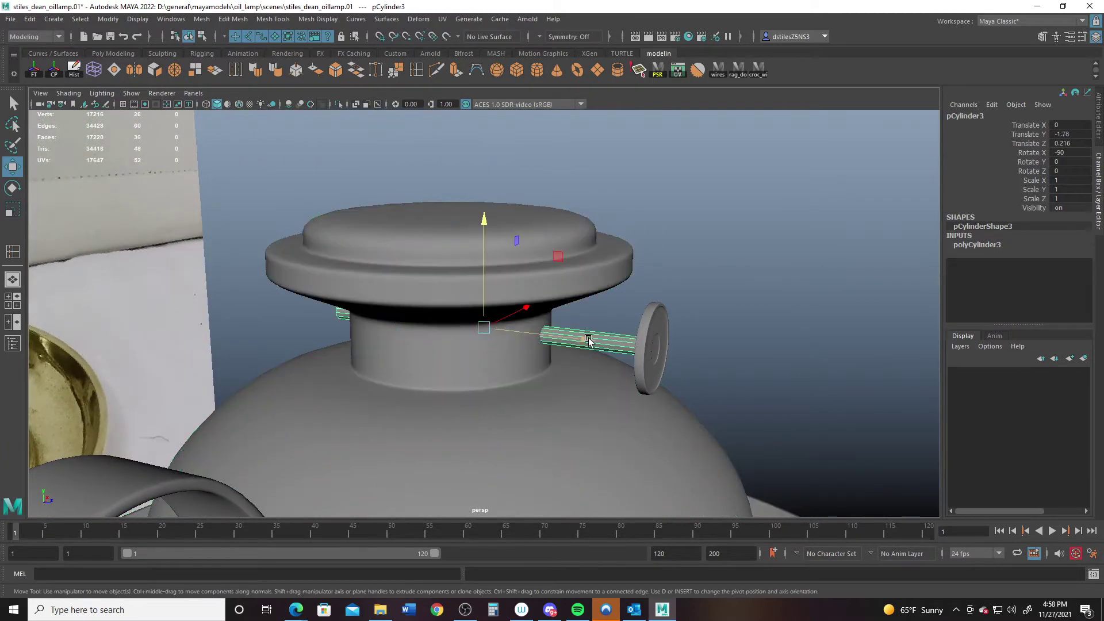
{"action": "left_click_drag", "start_coordinate": [588, 340], "coordinate": [459, 363], "text": "alt"}
{"action": "key", "text": "ctrl+1"}
{"action": "right_click_drag", "start_coordinate": [459, 362], "coordinate": [441, 246], "text": "alt"}
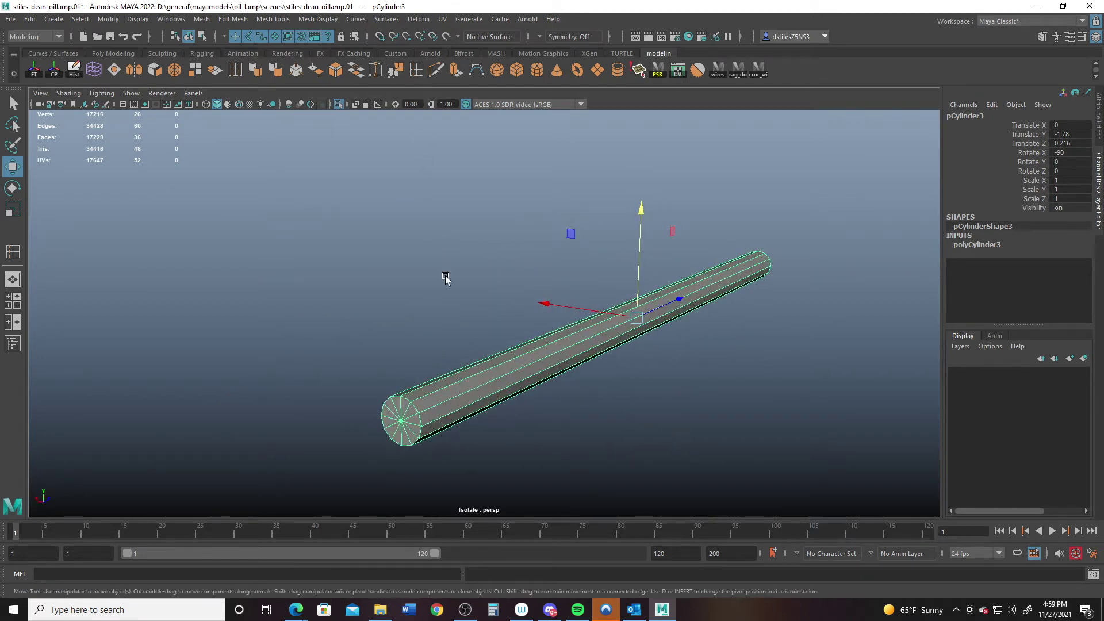
Bevel the edge loop around the rod's near end with a fraction of 0.1 and chamfer off
{"action": "right_click_drag", "start_coordinate": [431, 299], "coordinate": [431, 260]}
{"action": "left_click", "coordinate": [417, 410]}
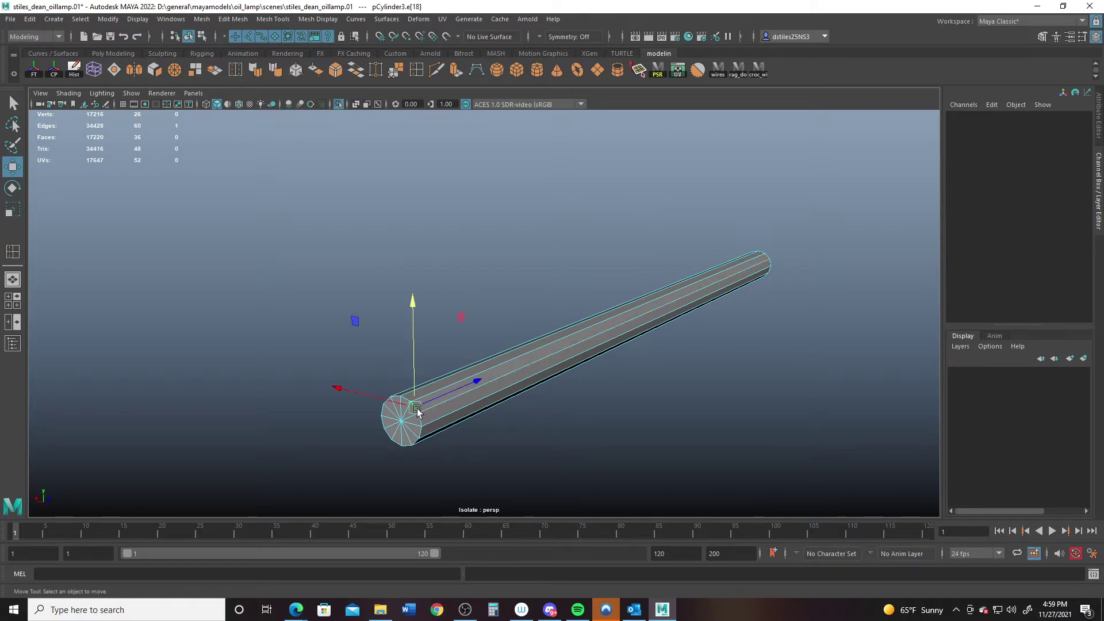
{"action": "double_click", "coordinate": [417, 409]}
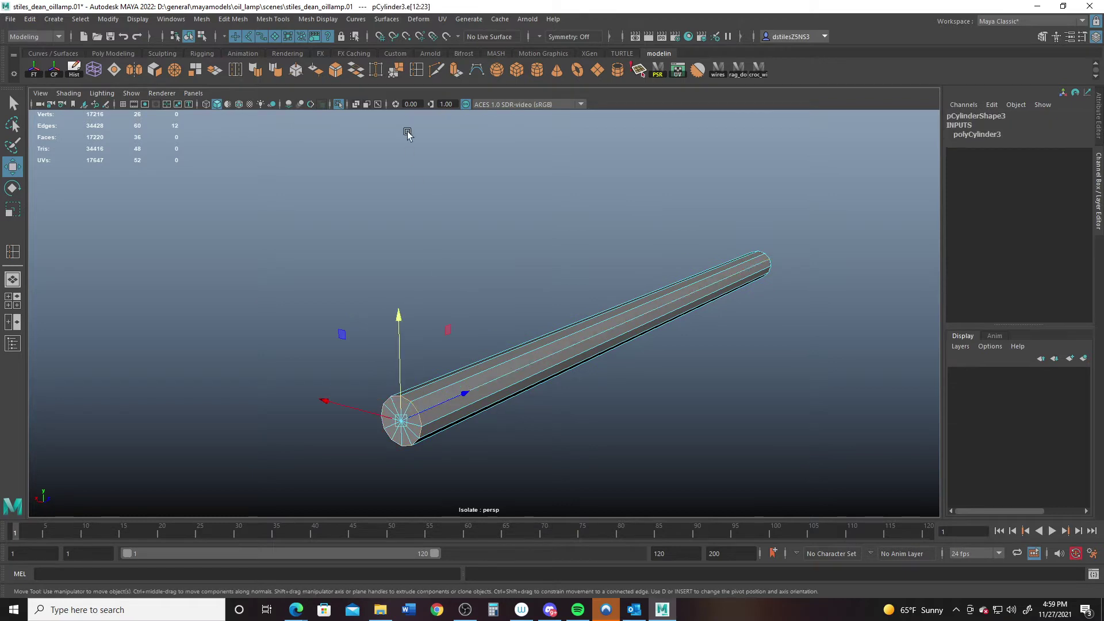
{"action": "left_click", "coordinate": [336, 71]}
{"action": "left_click", "coordinate": [984, 135]}
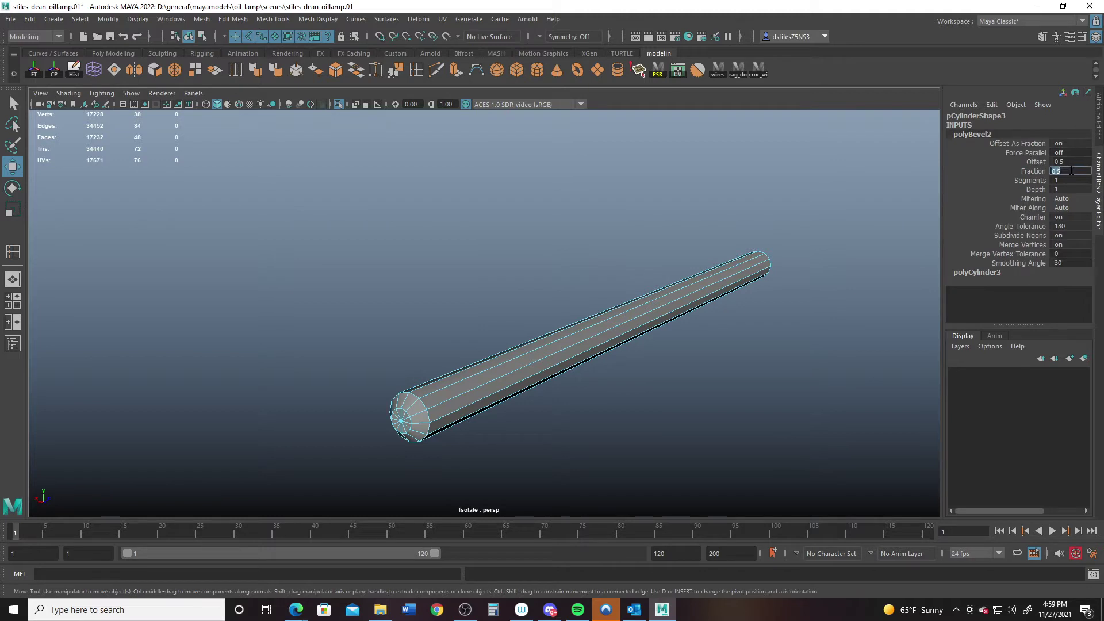
{"action": "type", "text": "0.1"}
{"action": "key", "text": "Return"}
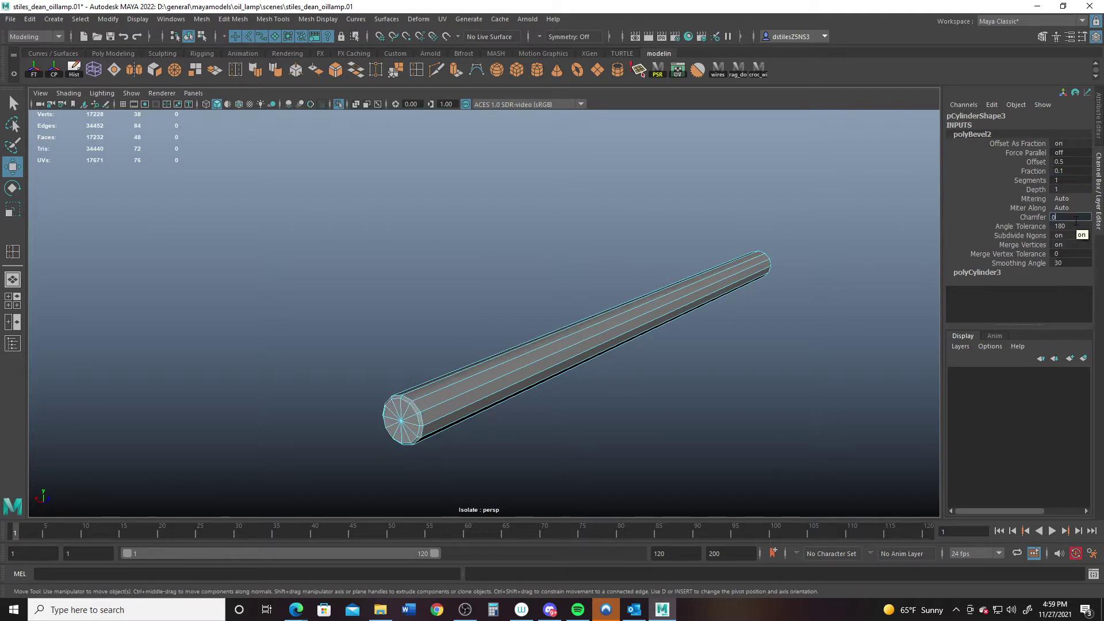
Delete the triangular cap faces at the far end of the rod
{"action": "left_click_drag", "start_coordinate": [643, 276], "coordinate": [645, 274], "text": "alt"}
{"action": "right_click_drag", "start_coordinate": [486, 340], "coordinate": [599, 439], "text": "alt"}
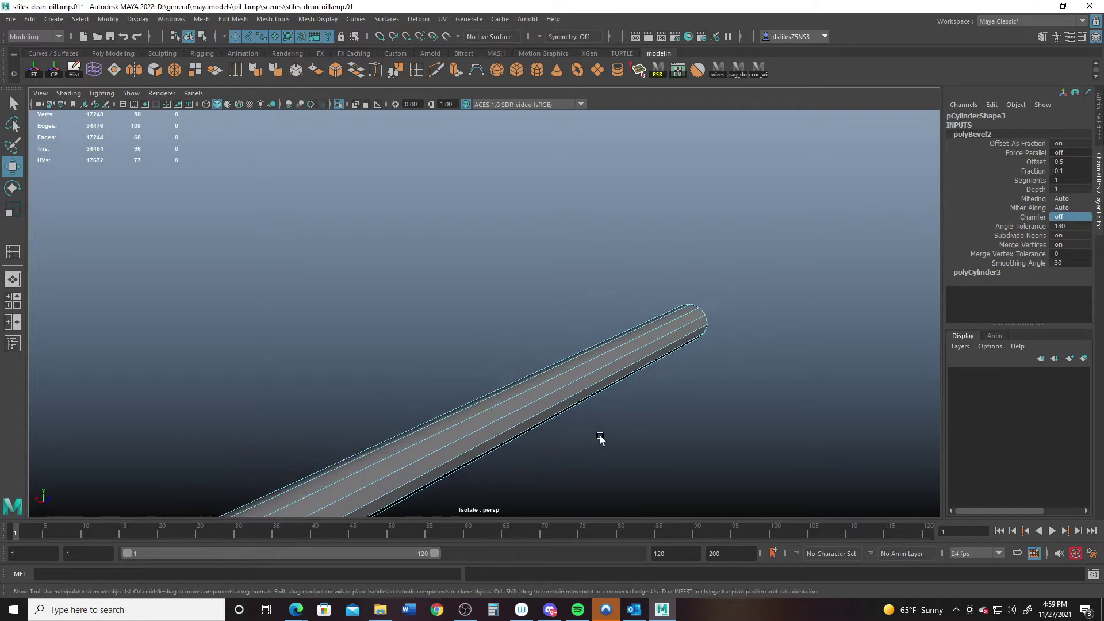
{"action": "left_click_drag", "start_coordinate": [599, 439], "coordinate": [639, 414], "text": "alt"}
{"action": "middle_click_drag", "start_coordinate": [640, 414], "coordinate": [712, 370], "text": "alt"}
{"action": "left_click_drag", "start_coordinate": [712, 370], "coordinate": [757, 368], "text": "alt"}
{"action": "right_click_drag", "start_coordinate": [489, 393], "coordinate": [559, 433], "text": "alt"}
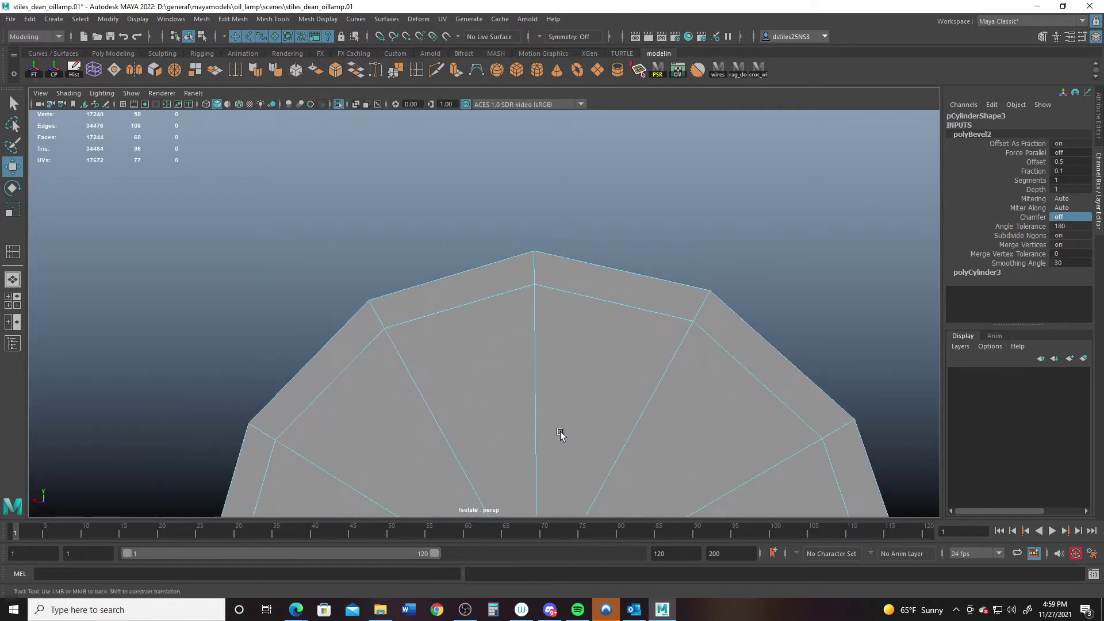
{"action": "left_click_drag", "start_coordinate": [559, 434], "coordinate": [582, 296], "text": "alt"}
{"action": "right_click_drag", "start_coordinate": [639, 215], "coordinate": [634, 253]}
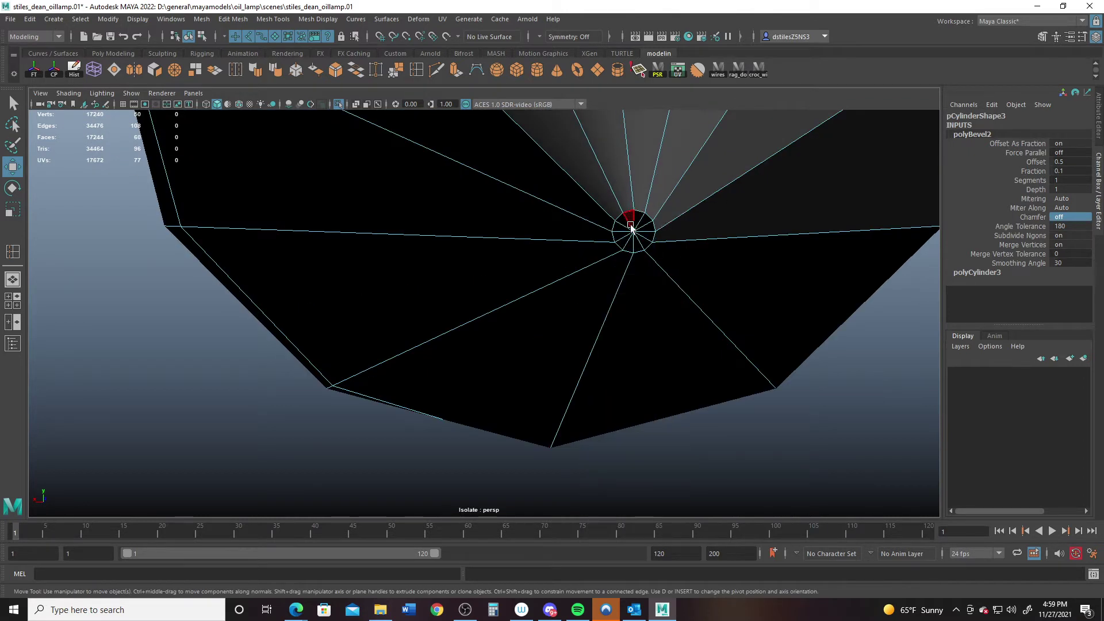
{"action": "left_click_drag", "start_coordinate": [626, 222], "coordinate": [644, 242]}
{"action": "key", "text": "Delete"}
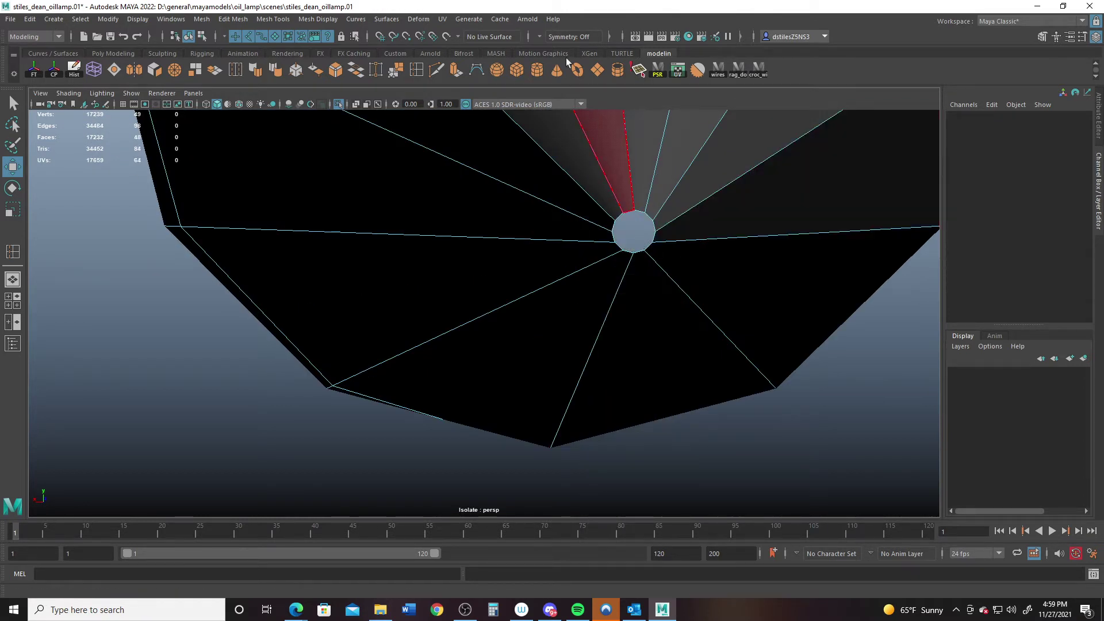
Turn off isolation to show the whole lamp, and show the rod in smooth mesh display
{"action": "right_click_drag", "start_coordinate": [799, 282], "coordinate": [488, 138], "text": "alt"}
{"action": "left_click_drag", "start_coordinate": [487, 138], "coordinate": [407, 178], "text": "alt"}
{"action": "right_click_drag", "start_coordinate": [408, 178], "coordinate": [498, 184], "text": "alt"}
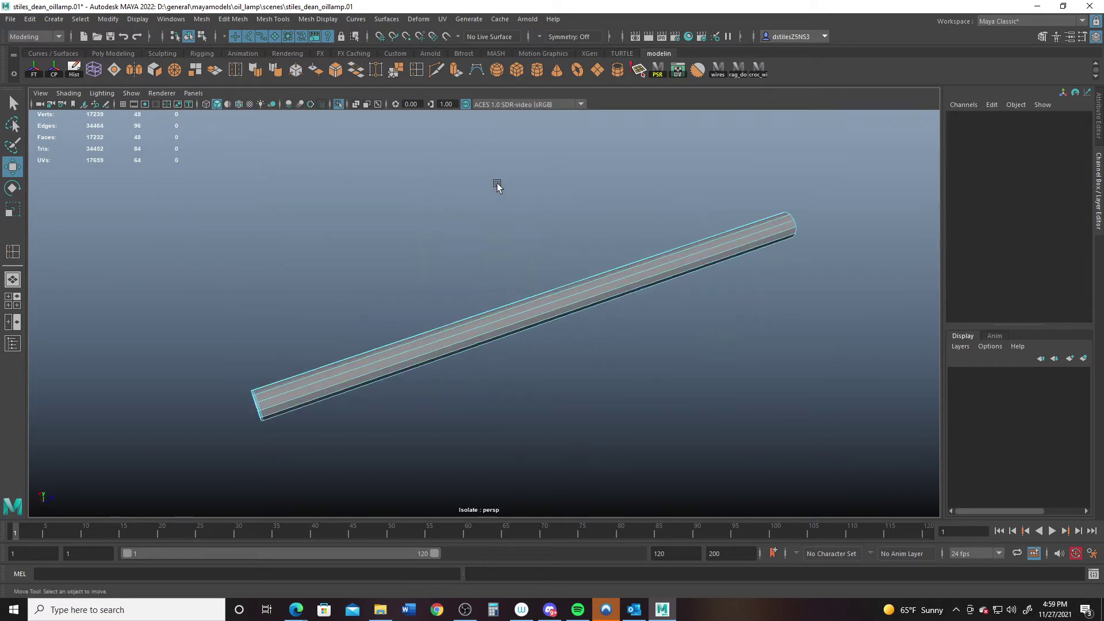
{"action": "left_click", "coordinate": [339, 104]}
{"action": "right_click_drag", "start_coordinate": [475, 433], "coordinate": [559, 278], "text": "alt"}
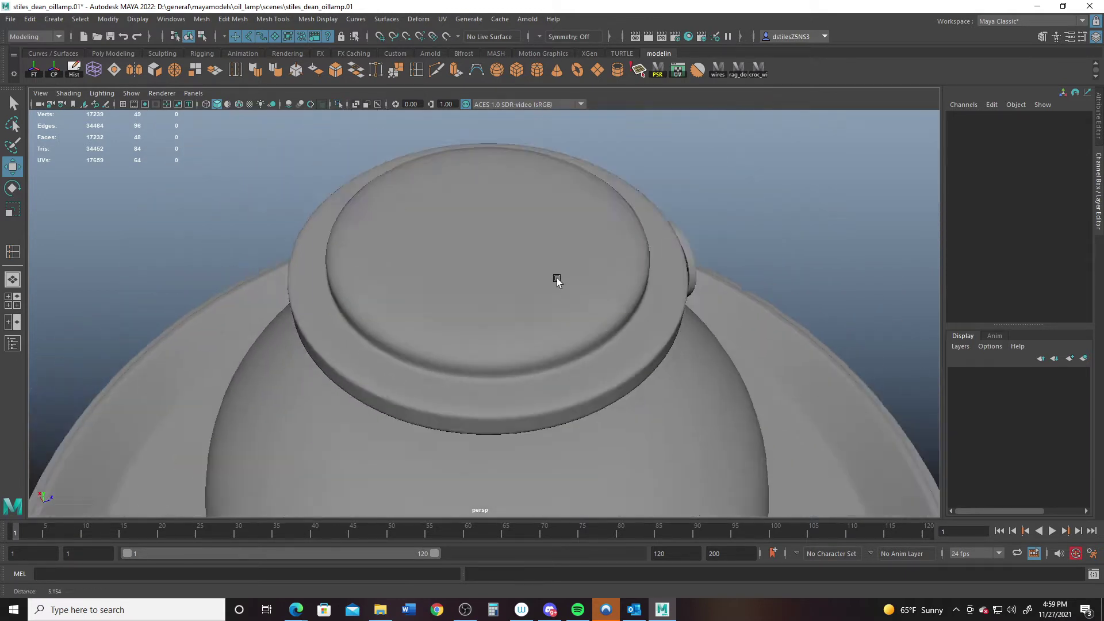
{"action": "left_click_drag", "start_coordinate": [559, 278], "coordinate": [518, 309], "text": "alt"}
{"action": "right_click_drag", "start_coordinate": [517, 309], "coordinate": [667, 283], "text": "alt"}
{"action": "left_click_drag", "start_coordinate": [732, 290], "coordinate": [621, 328], "text": "alt"}
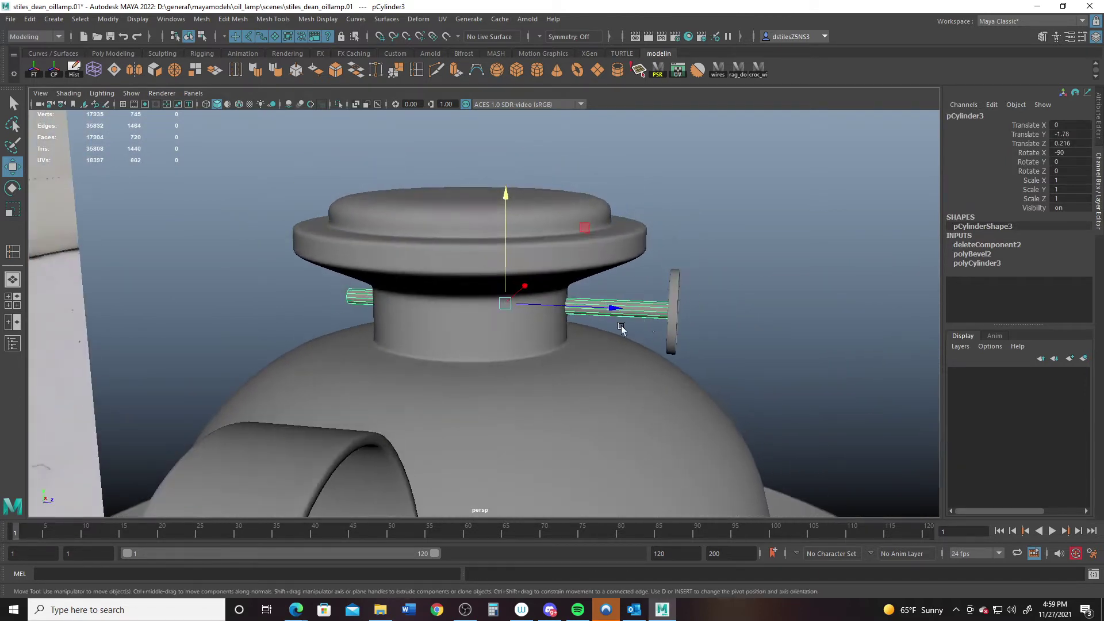
{"action": "left_click_drag", "start_coordinate": [309, 315], "coordinate": [404, 312], "text": "alt"}
{"action": "left_click", "coordinate": [329, 297]}
{"action": "left_click_drag", "start_coordinate": [329, 297], "coordinate": [443, 344], "text": "alt"}
{"action": "left_click", "coordinate": [444, 344]}
{"action": "scroll", "coordinate": [356, 380], "scroll_direction": "up", "scroll_amount": 5}
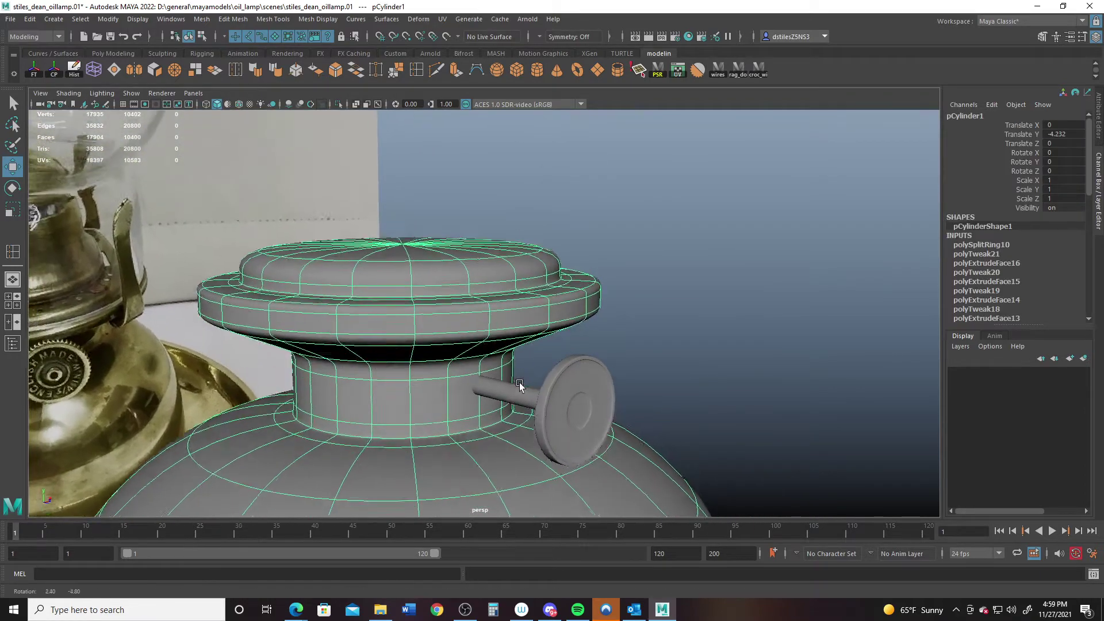
Group the rod and the round disc together and center the group's pivot
{"action": "left_click_drag", "start_coordinate": [356, 381], "coordinate": [586, 395], "text": "alt"}
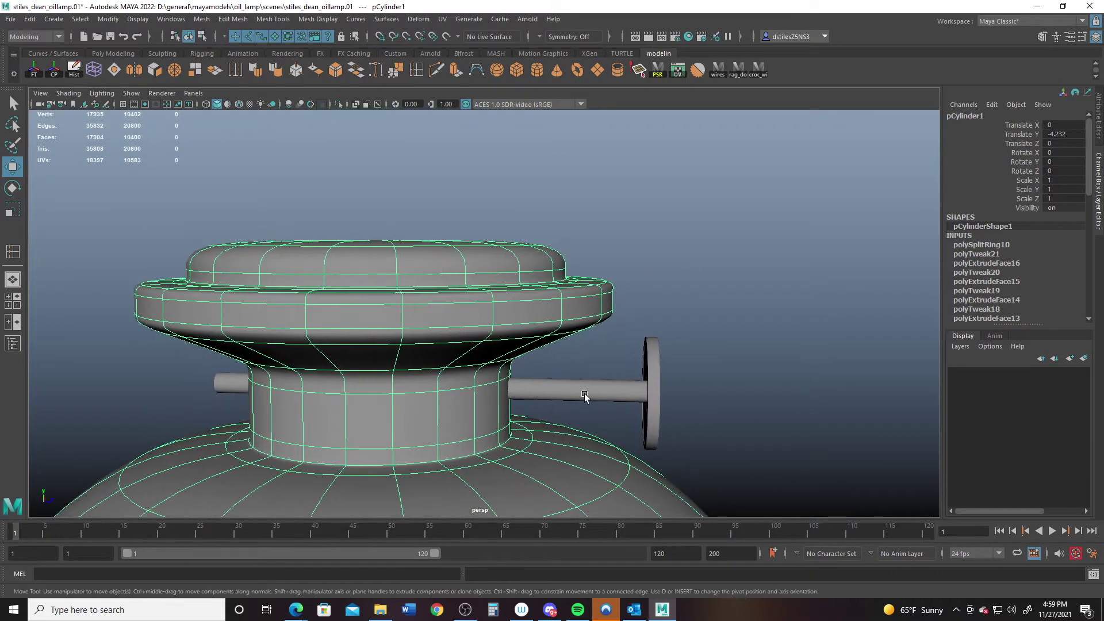
{"action": "left_click", "coordinate": [591, 397]}
{"action": "left_click", "coordinate": [650, 366]}
{"action": "left_click_drag", "start_coordinate": [650, 365], "coordinate": [603, 385], "text": "alt"}
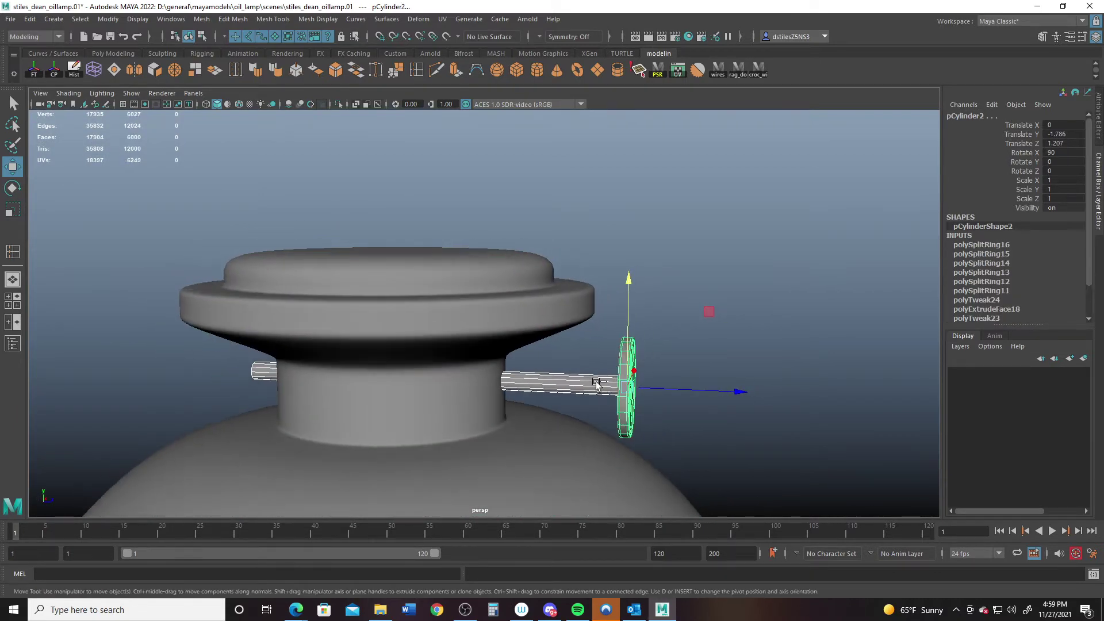
{"action": "key", "text": "ctrl+g"}
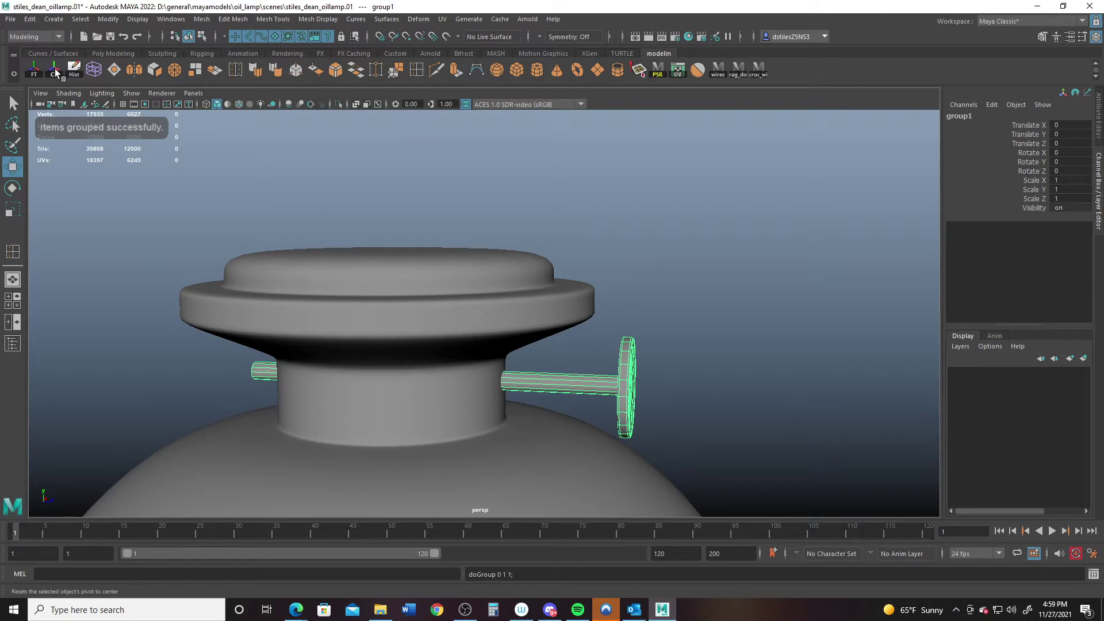
{"action": "left_click_drag", "start_coordinate": [447, 374], "coordinate": [370, 328], "text": "alt"}
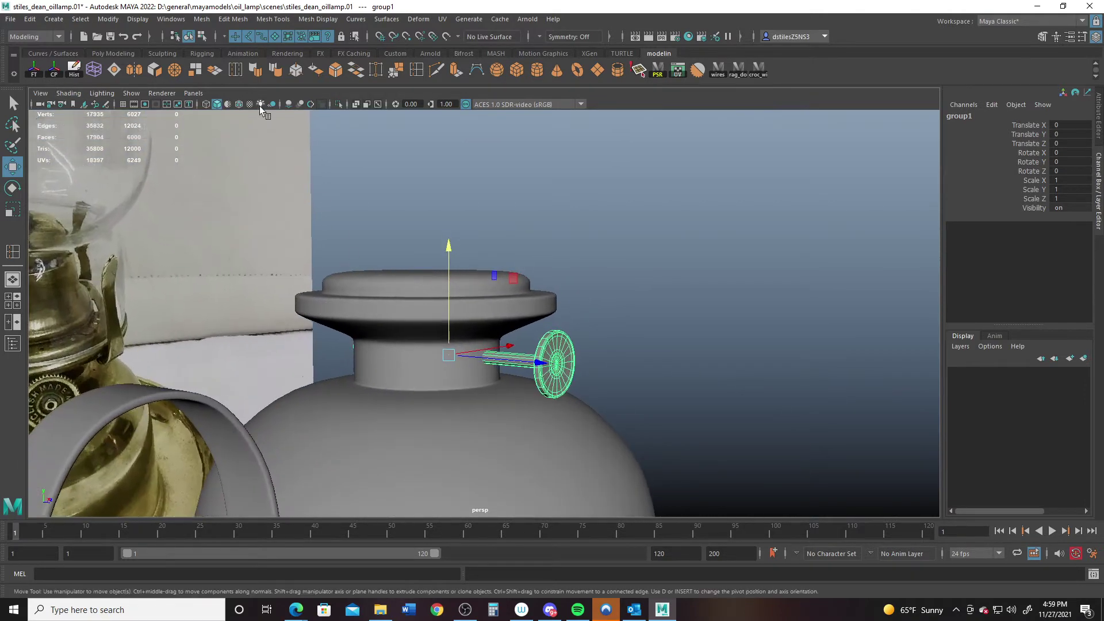
Show wireframe on the shaded models and rotate the knob group about the Y axis to about 21 degrees
{"action": "left_click", "coordinate": [240, 105]}
{"action": "left_click_drag", "start_coordinate": [357, 237], "coordinate": [419, 277], "text": "alt"}
{"action": "scroll", "coordinate": [491, 360], "scroll_direction": "up", "scroll_amount": 3}
{"action": "key", "text": "e"}
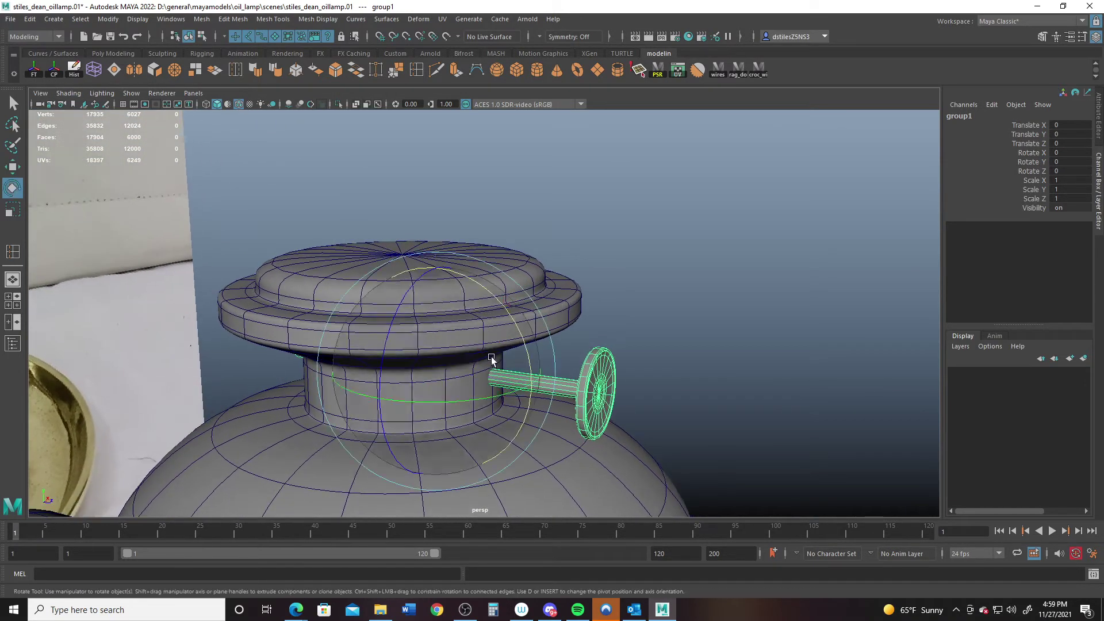
{"action": "left_click_drag", "start_coordinate": [470, 406], "coordinate": [488, 401]}
{"action": "left_click_drag", "start_coordinate": [553, 420], "coordinate": [534, 389], "text": "alt"}
{"action": "key", "text": "w"}
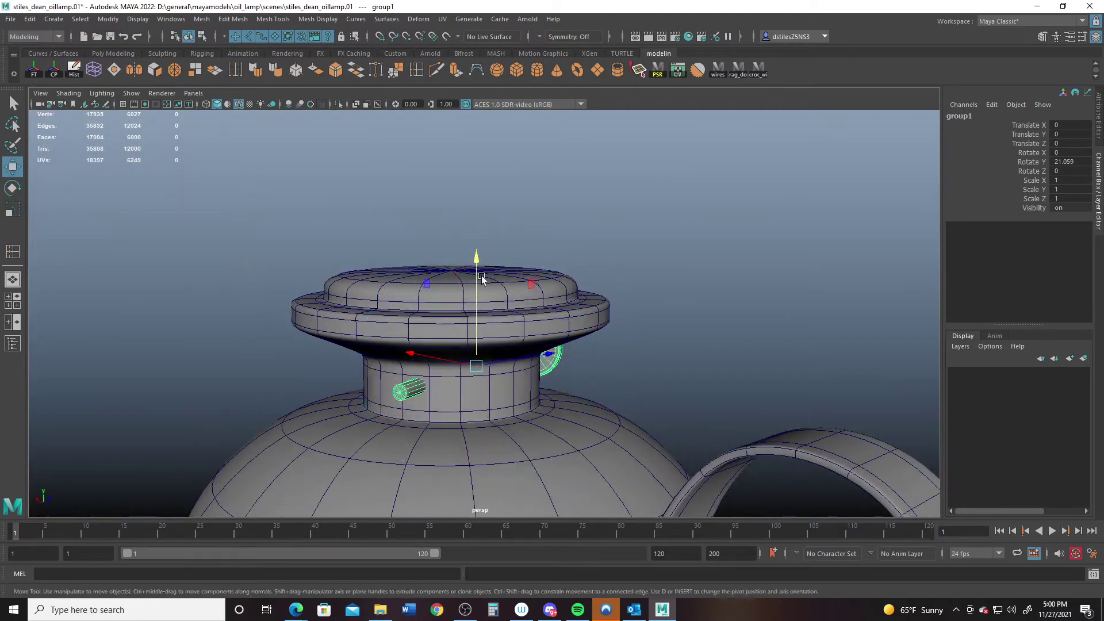
Fine-tune the knob group's placement to Translate X -0.013, Translate Y -0.051 and Rotate Y 18.282
{"action": "left_click_drag", "start_coordinate": [476, 262], "coordinate": [380, 357], "text": "alt"}
{"action": "key", "text": "e"}
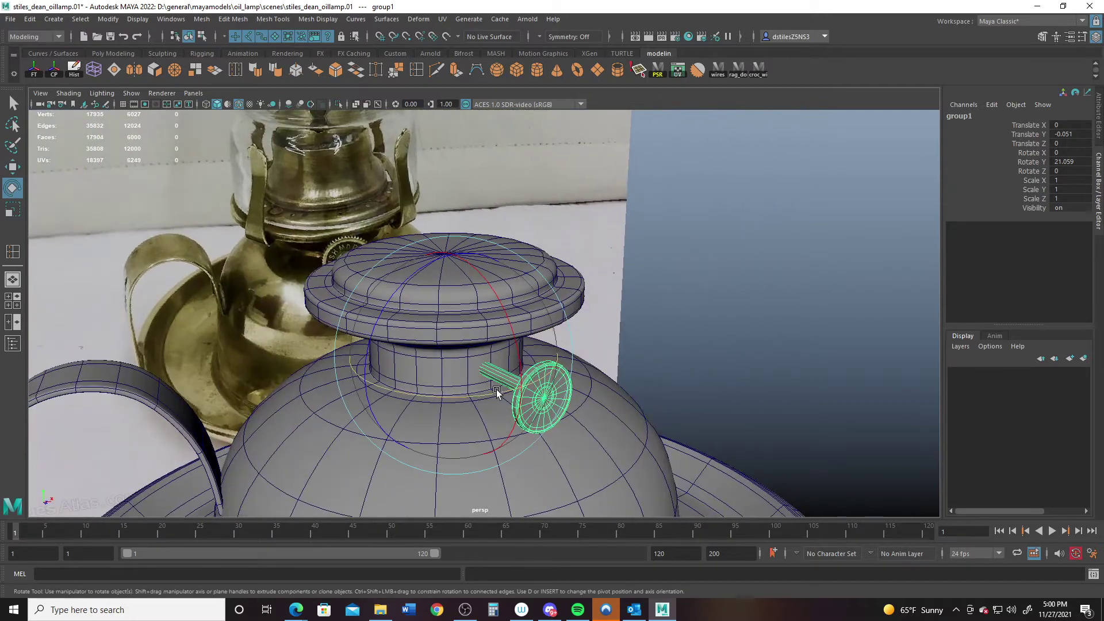
{"action": "left_click_drag", "start_coordinate": [506, 384], "coordinate": [492, 389]}
{"action": "key", "text": "w"}
{"action": "left_click_drag", "start_coordinate": [530, 346], "coordinate": [527, 347]}
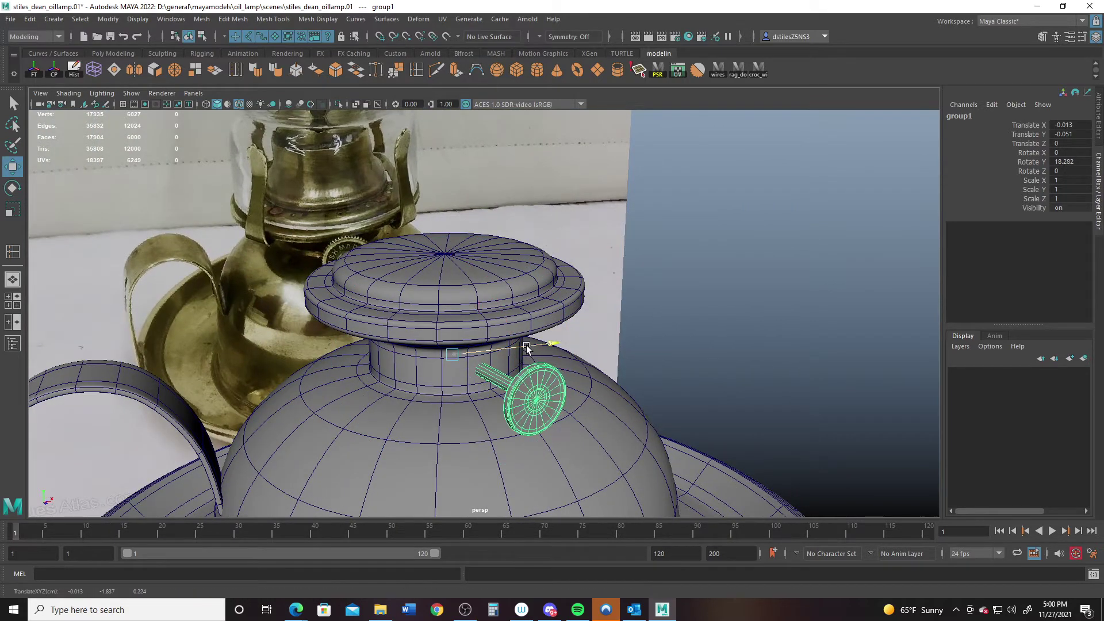
Try deleting the neck face that the rod's free end passes through, and undo the deletion
{"action": "left_click_drag", "start_coordinate": [398, 389], "coordinate": [443, 382], "text": "alt"}
{"action": "right_click_drag", "start_coordinate": [444, 382], "coordinate": [500, 437], "text": "alt"}
{"action": "middle_click_drag", "start_coordinate": [432, 417], "coordinate": [461, 379], "text": "alt"}
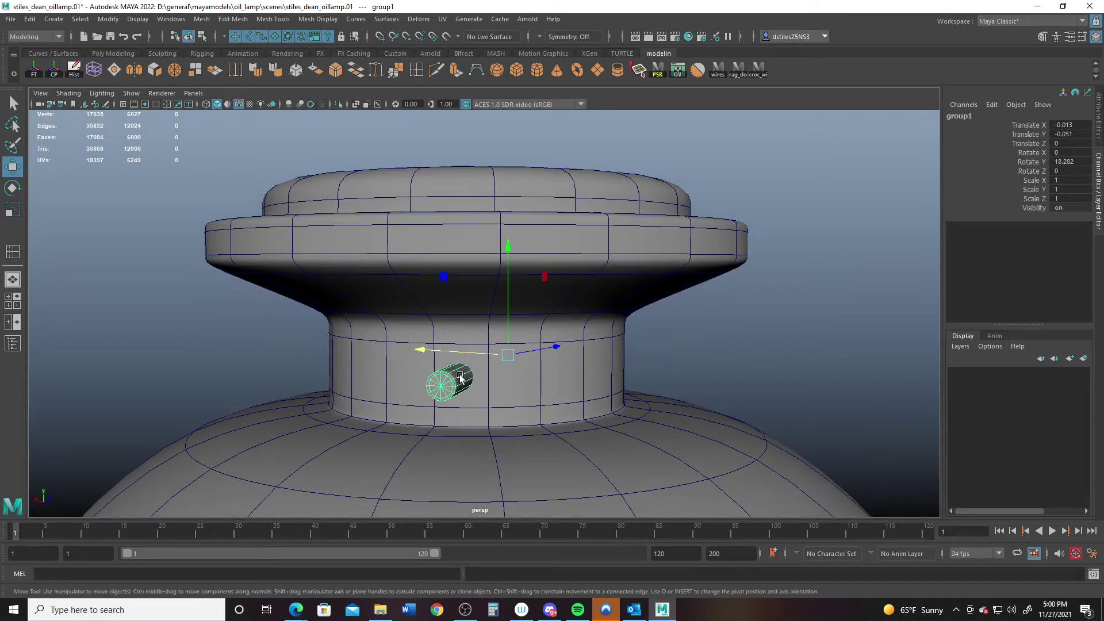
{"action": "right_click_drag", "start_coordinate": [489, 309], "coordinate": [489, 329]}
{"action": "left_click", "coordinate": [489, 383]}
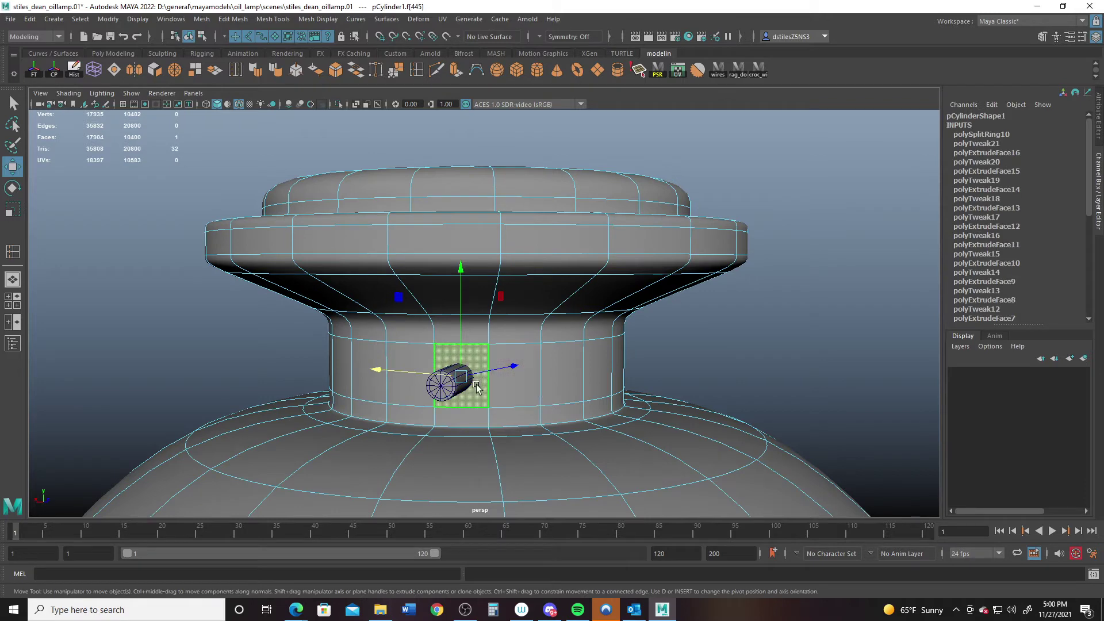
{"action": "key", "text": "Delete"}
{"action": "key", "text": "ctrl+z"}
Insert a horizontal edge loop around the lamp's neck and move it up to sit just above the rod
{"action": "key", "text": "q"}
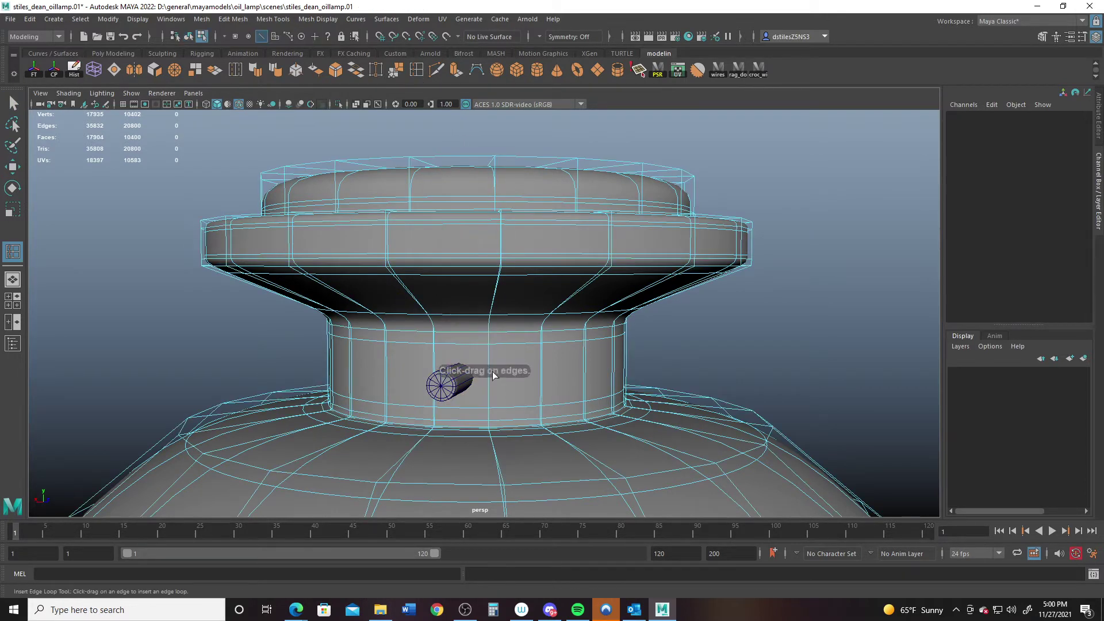
{"action": "left_click", "coordinate": [488, 367]}
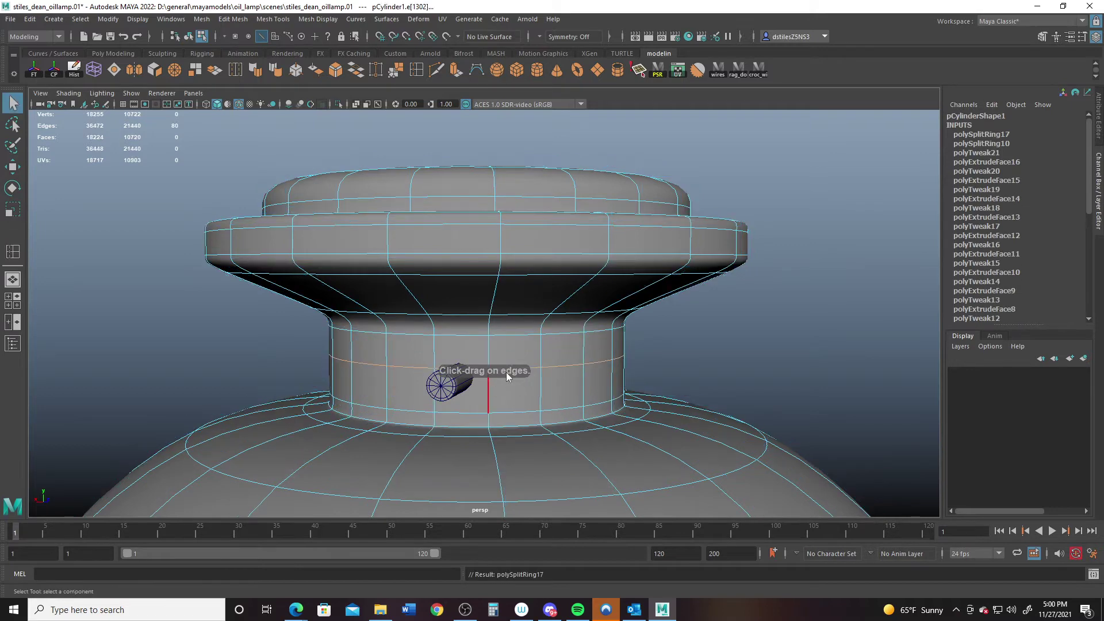
{"action": "key", "text": "w"}
{"action": "left_click_drag", "start_coordinate": [476, 330], "coordinate": [476, 318]}
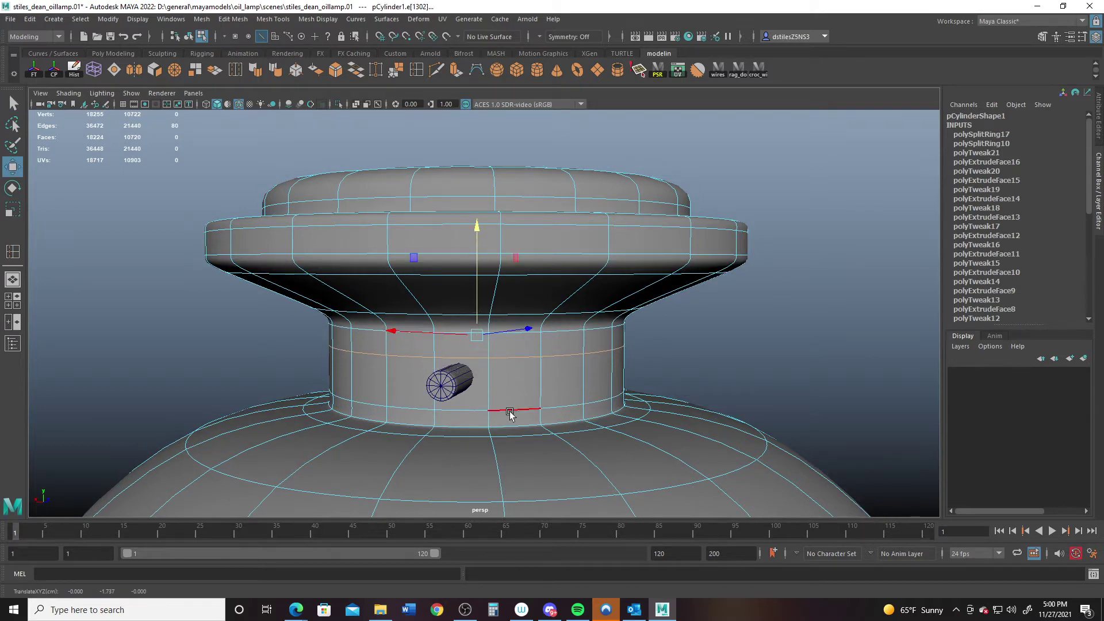
Try deleting the two neck faces pierced by the rod on opposite sides, and undo the deletion
{"action": "right_click_drag", "start_coordinate": [480, 377], "coordinate": [481, 402]}
{"action": "left_click", "coordinate": [456, 382]}
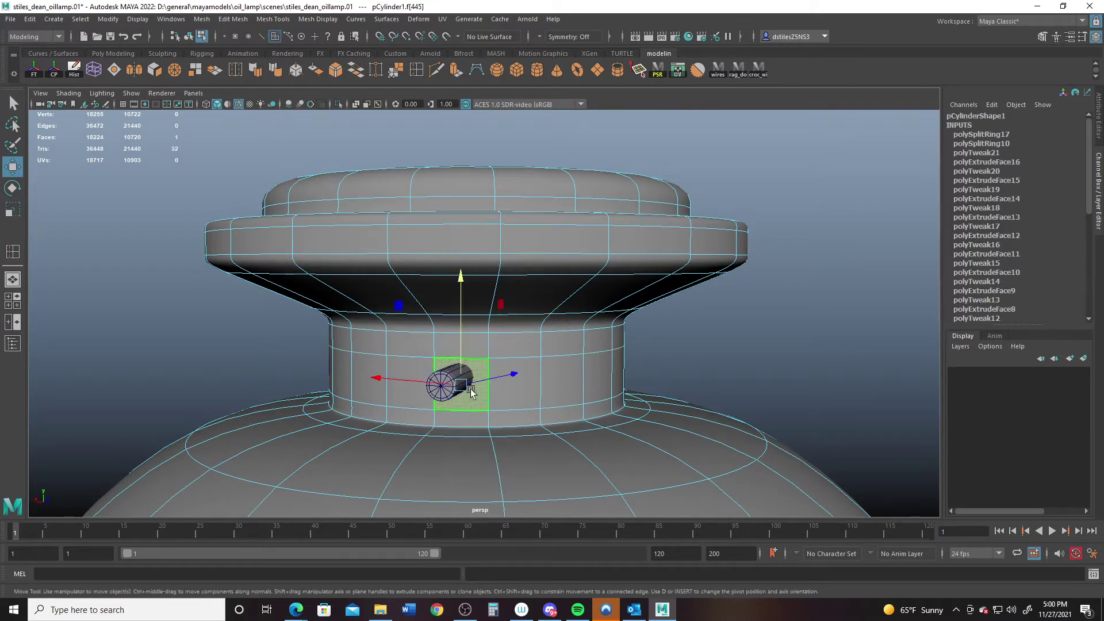
{"action": "left_click_drag", "start_coordinate": [456, 381], "coordinate": [487, 380], "text": "alt"}
{"action": "key", "text": "Delete"}
{"action": "key", "text": "ctrl+z"}
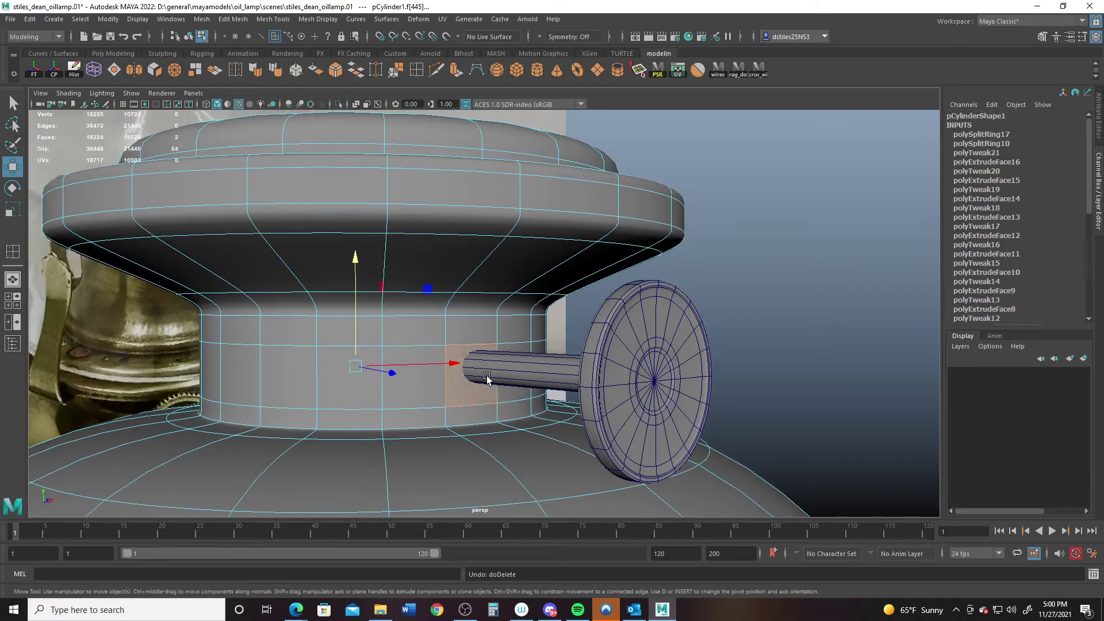
Insert a second horizontal edge loop around the neck just below the rod
{"action": "left_click_drag", "start_coordinate": [357, 393], "coordinate": [544, 374], "text": "alt"}
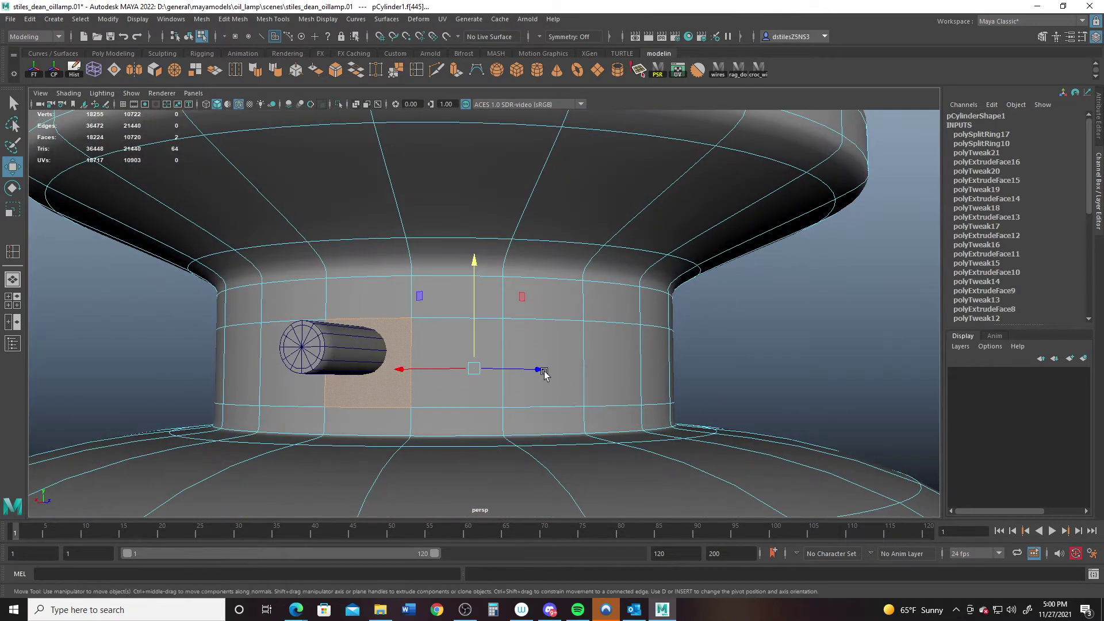
{"action": "left_click", "coordinate": [415, 71]}
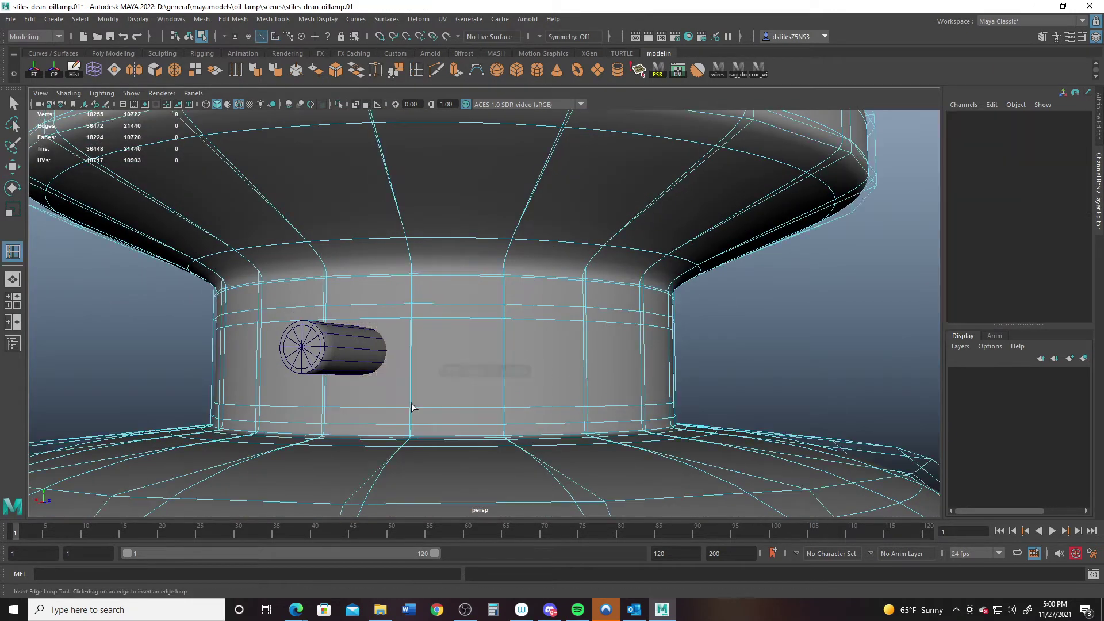
{"action": "left_click", "coordinate": [412, 372]}
{"action": "key", "text": "q"}
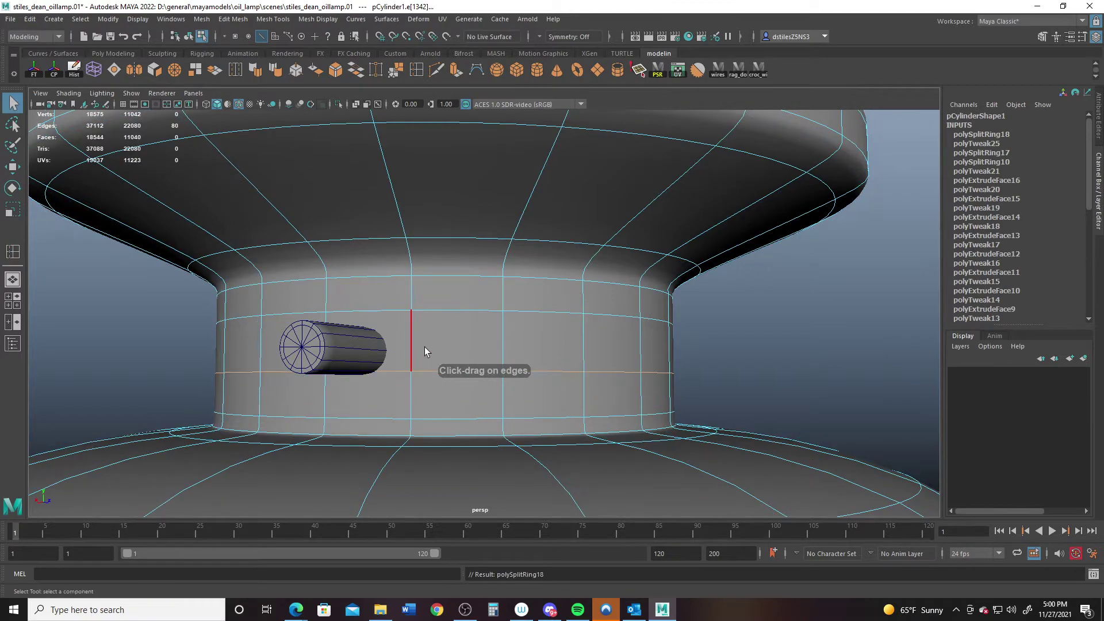
Delete the neck faces on both sides where the rod passes through, opening two holes
{"action": "right_click_drag", "start_coordinate": [424, 346], "coordinate": [423, 323]}
{"action": "left_click", "coordinate": [390, 352]}
{"action": "left_click_drag", "start_coordinate": [487, 360], "coordinate": [504, 413], "text": "alt"}
{"action": "key", "text": "Delete"}
Extrude the border edges of the neck hole on the disc side inward to give the opening thickness
{"action": "key", "text": "F10"}
{"action": "double_click", "coordinate": [483, 349]}
{"action": "key", "text": "r"}
{"action": "key", "text": "w"}
{"action": "middle_click_drag", "start_coordinate": [551, 438], "coordinate": [543, 437], "text": "shift"}
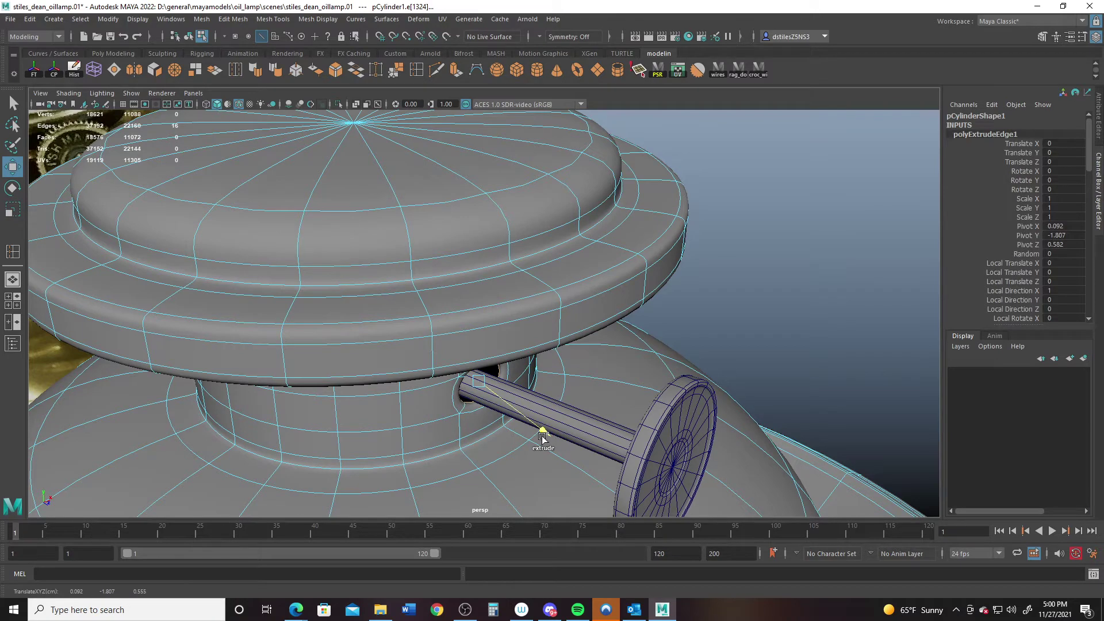
Extrude the border edges of the hole at the rod's free end inward into the neck
{"action": "mouse_move", "coordinate": [486, 437]}
{"action": "left_mouse_down", "text": "alt"}
{"action": "mouse_move", "coordinate": [562, 414]}
{"action": "mouse_move", "coordinate": [409, 426]}
{"action": "mouse_move", "coordinate": [533, 391]}
{"action": "mouse_move", "coordinate": [505, 432]}
{"action": "left_mouse_up", "text": "alt"}
{"action": "left_click", "coordinate": [534, 393]}
{"action": "middle_click_drag", "start_coordinate": [373, 418], "coordinate": [371, 416], "text": "shift"}
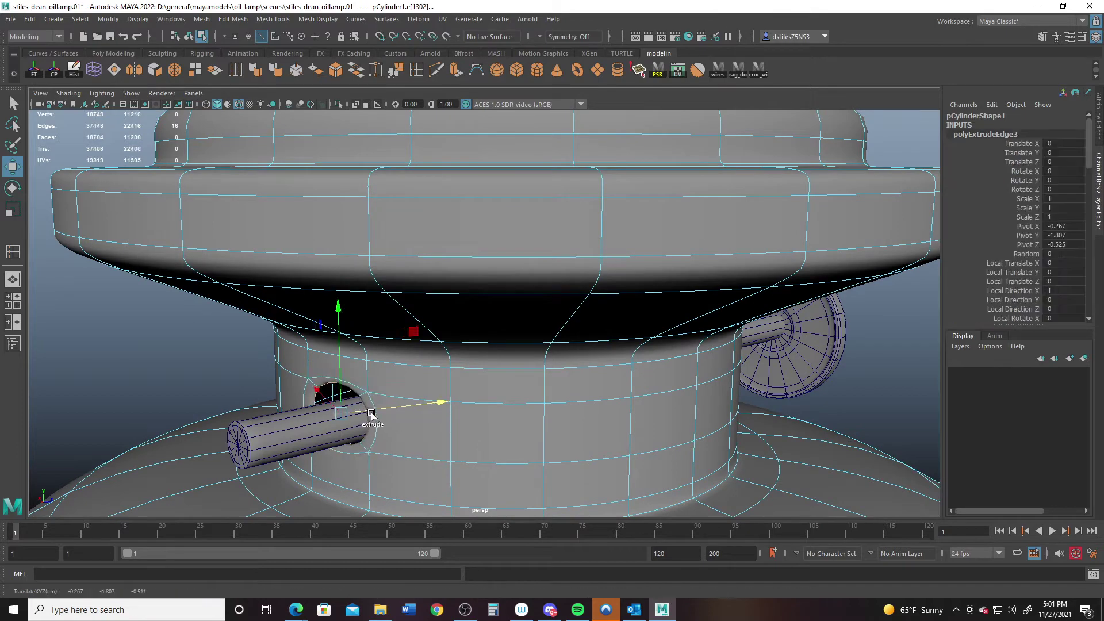
{"action": "left_click_drag", "start_coordinate": [407, 446], "coordinate": [553, 431], "text": "alt"}
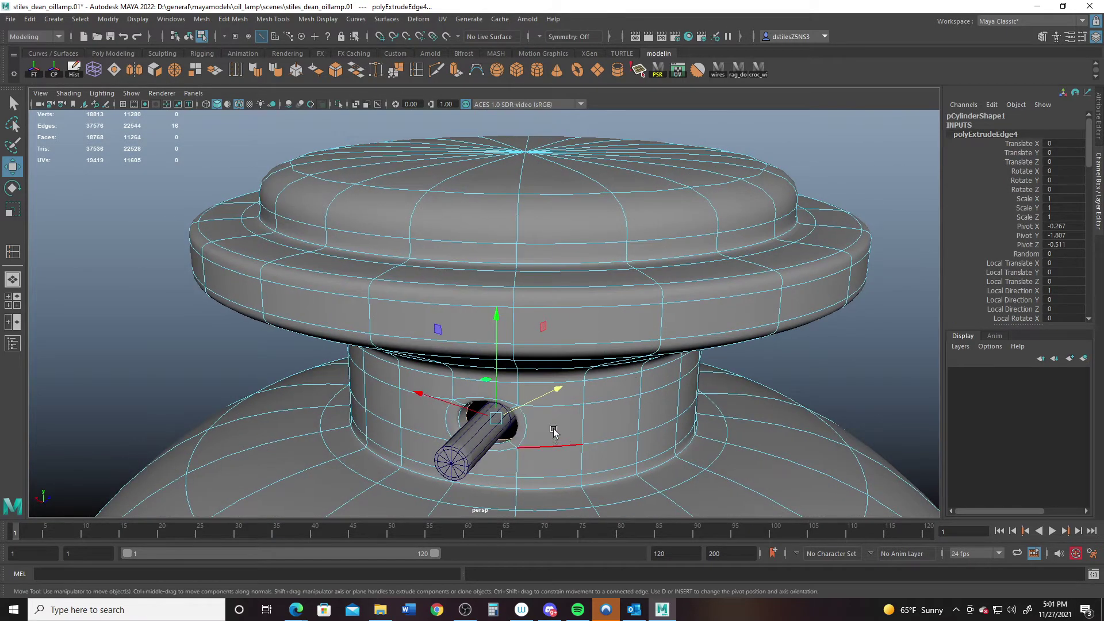
Examine the rod's fit in the holes on both sides of the neck
{"action": "left_click_drag", "start_coordinate": [467, 413], "coordinate": [572, 424], "text": "alt"}
{"action": "scroll", "coordinate": [382, 419], "scroll_direction": "up", "scroll_amount": 6}
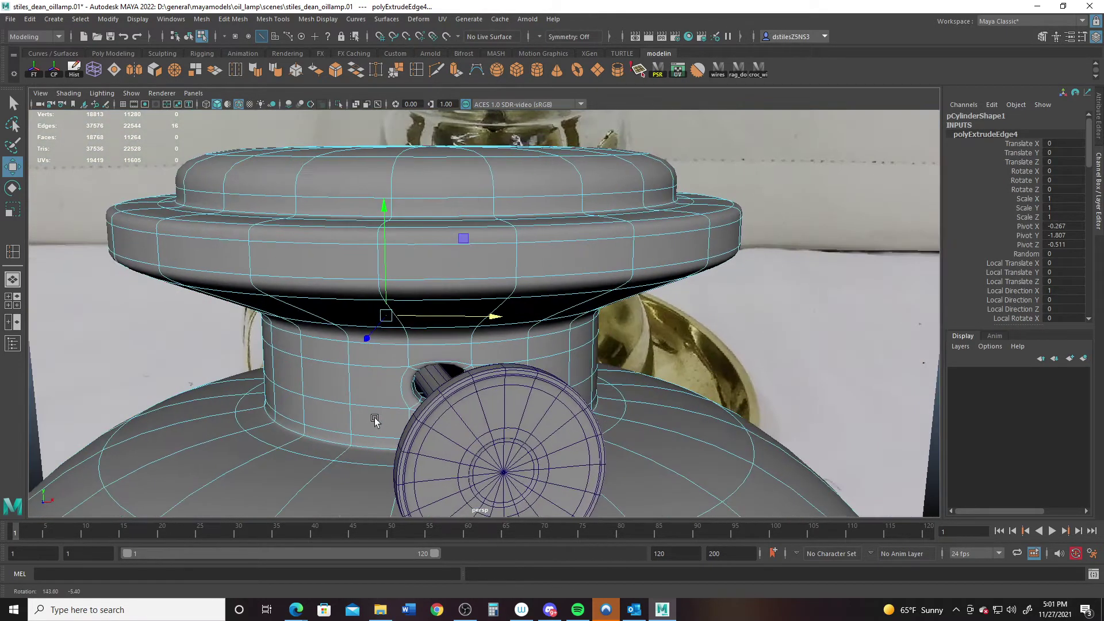
{"action": "left_click", "coordinate": [412, 414]}
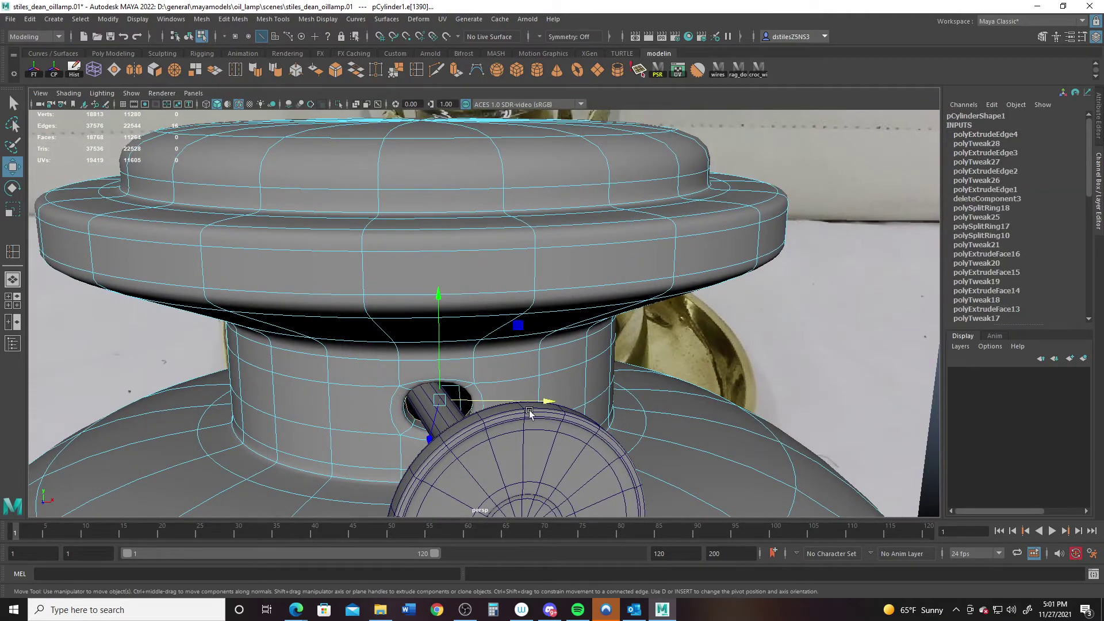
{"action": "left_click_drag", "start_coordinate": [541, 404], "coordinate": [207, 429], "text": "alt"}
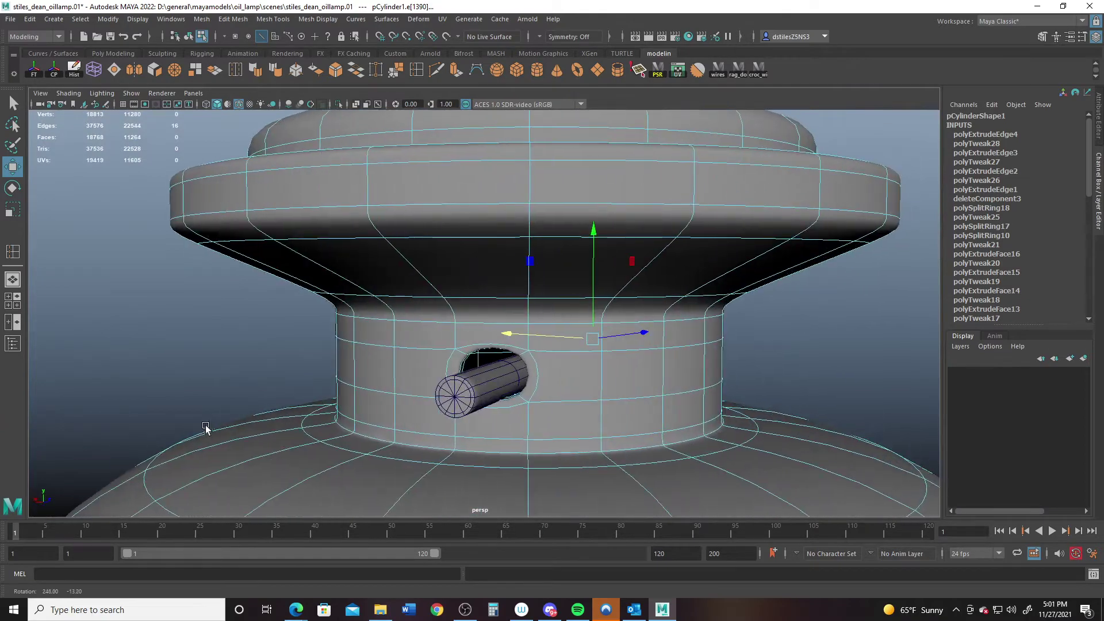
{"action": "scroll", "coordinate": [283, 407], "scroll_direction": "down", "scroll_amount": 2}
{"action": "left_click_drag", "start_coordinate": [284, 406], "coordinate": [207, 405], "text": "alt"}
{"action": "scroll", "coordinate": [319, 406], "scroll_direction": "down", "scroll_amount": 3}
{"action": "left_click_drag", "start_coordinate": [320, 406], "coordinate": [266, 421], "text": "alt"}
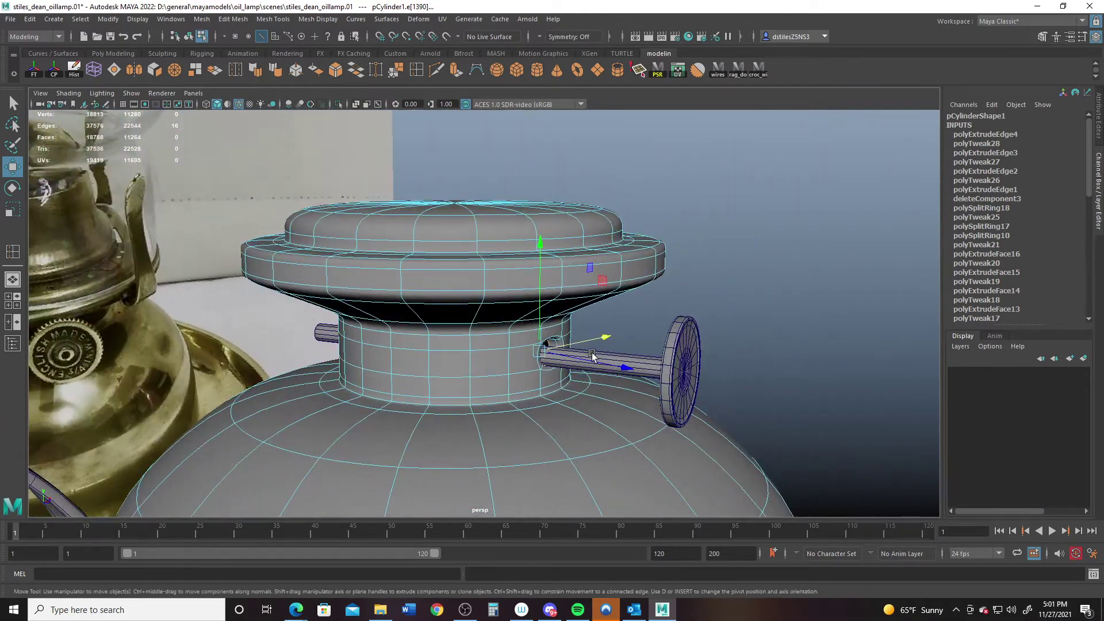
Select the whole knob group and raise it to Translate Y -0.034 so the rod sits centered in the holes
{"action": "right_click_drag", "start_coordinate": [567, 353], "coordinate": [598, 387], "text": "alt"}
{"action": "middle_click_drag", "start_coordinate": [604, 380], "coordinate": [523, 374], "text": "alt"}
{"action": "right_click_drag", "start_coordinate": [523, 374], "coordinate": [599, 436], "text": "alt"}
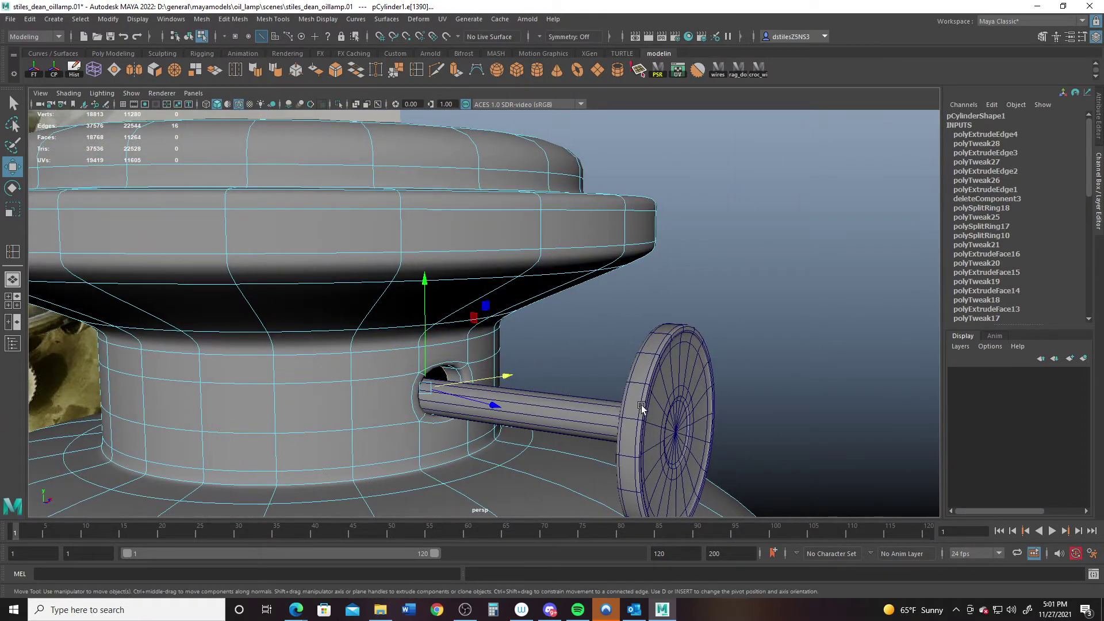
{"action": "left_click", "coordinate": [642, 409]}
{"action": "right_click_drag", "start_coordinate": [670, 290], "coordinate": [722, 276]}
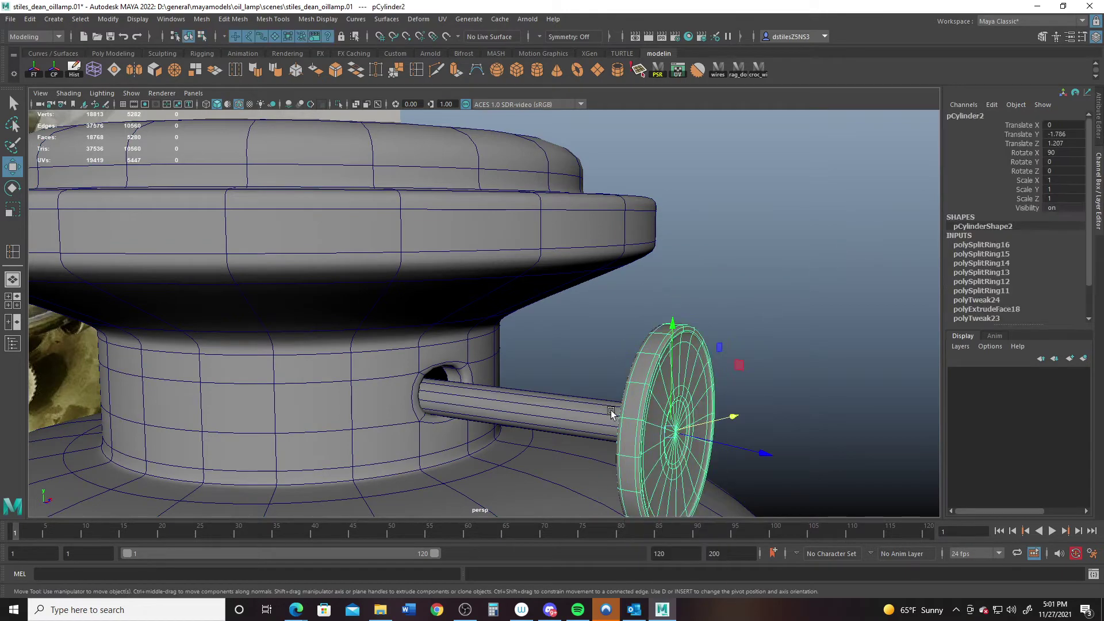
{"action": "key", "text": "Up"}
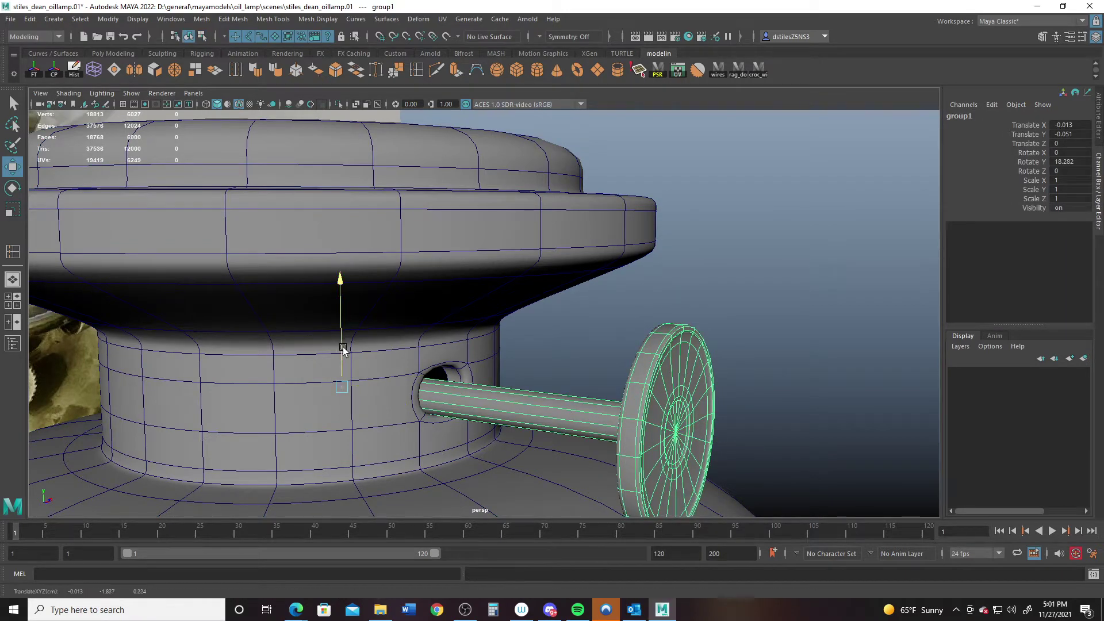
{"action": "left_click_drag", "start_coordinate": [343, 349], "coordinate": [343, 343]}
Examine the raised knob against the reference photo and check the rod's clearance in the disc-side hole
{"action": "left_click_drag", "start_coordinate": [399, 366], "coordinate": [353, 390], "text": "alt"}
{"action": "right_click_drag", "start_coordinate": [352, 389], "coordinate": [185, 347], "text": "alt"}
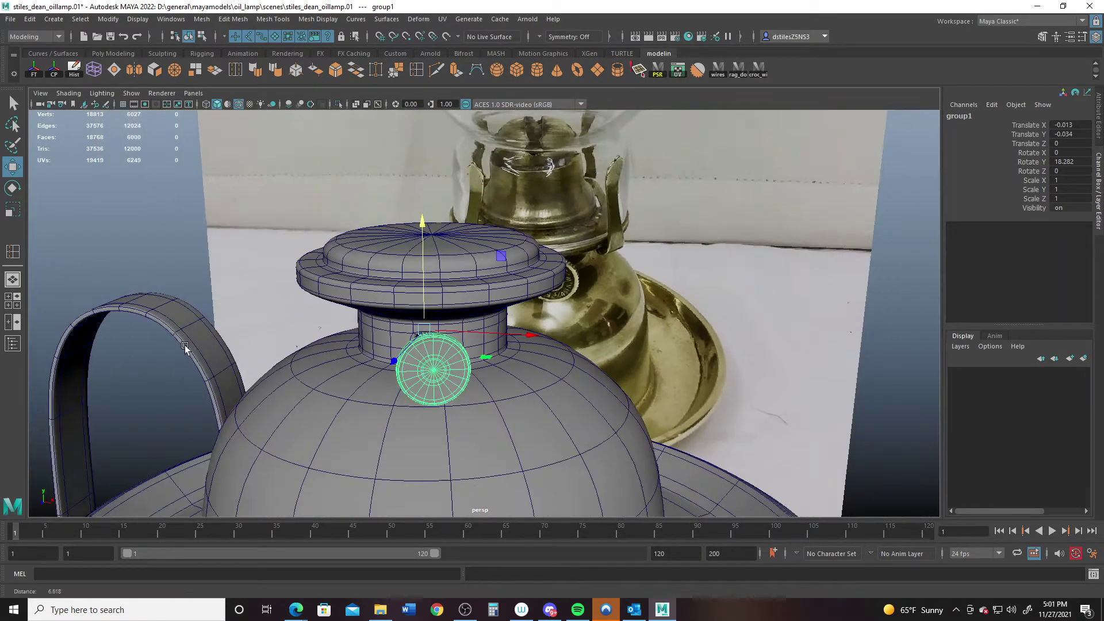
{"action": "left_click_drag", "start_coordinate": [185, 347], "coordinate": [345, 375], "text": "alt"}
{"action": "right_click_drag", "start_coordinate": [345, 374], "coordinate": [550, 393], "text": "alt"}
{"action": "left_click_drag", "start_coordinate": [551, 394], "coordinate": [489, 411], "text": "alt"}
{"action": "right_click_drag", "start_coordinate": [489, 411], "coordinate": [357, 422], "text": "alt"}
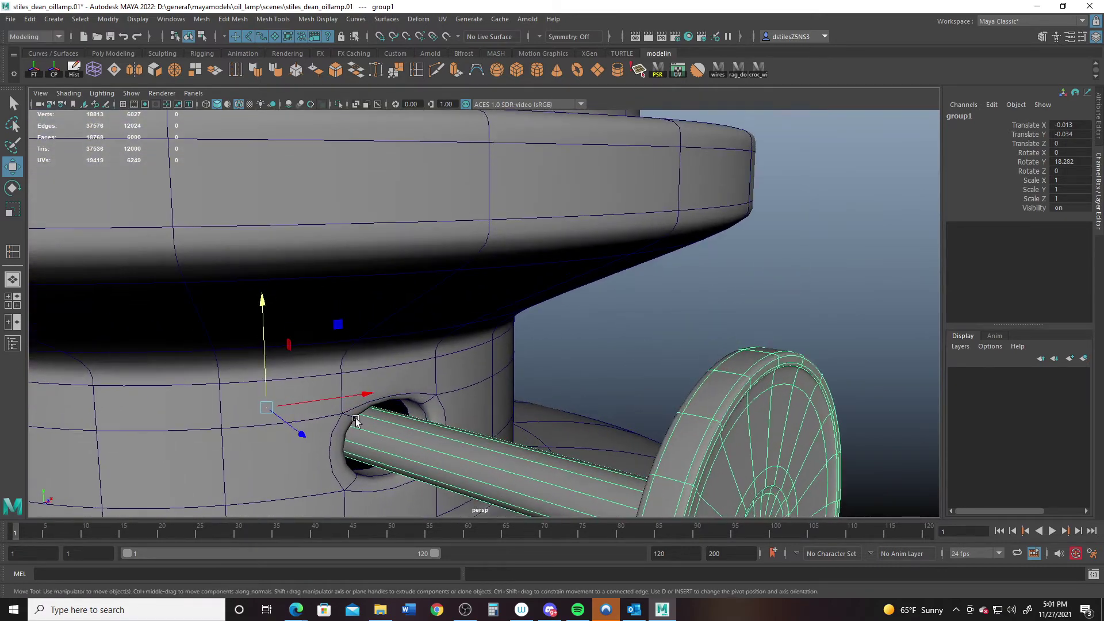
{"action": "middle_click_drag", "start_coordinate": [357, 421], "coordinate": [323, 419], "text": "alt"}
{"action": "left_click_drag", "start_coordinate": [323, 419], "coordinate": [293, 423], "text": "alt"}
{"action": "right_click_drag", "start_coordinate": [293, 422], "coordinate": [356, 424], "text": "alt"}
Select the inner and rim faces of the disc-side hole, stretch them vertically to about 1.155 and nudge them around the rod
{"action": "right_click_drag", "start_coordinate": [356, 425], "coordinate": [355, 324]}
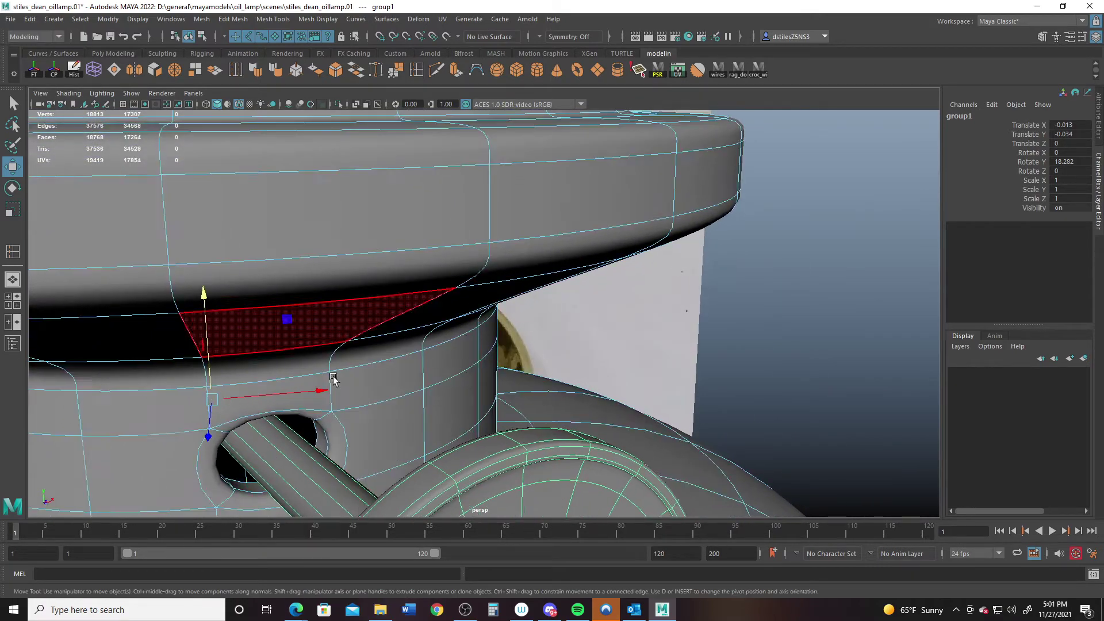
{"action": "left_click", "coordinate": [321, 440]}
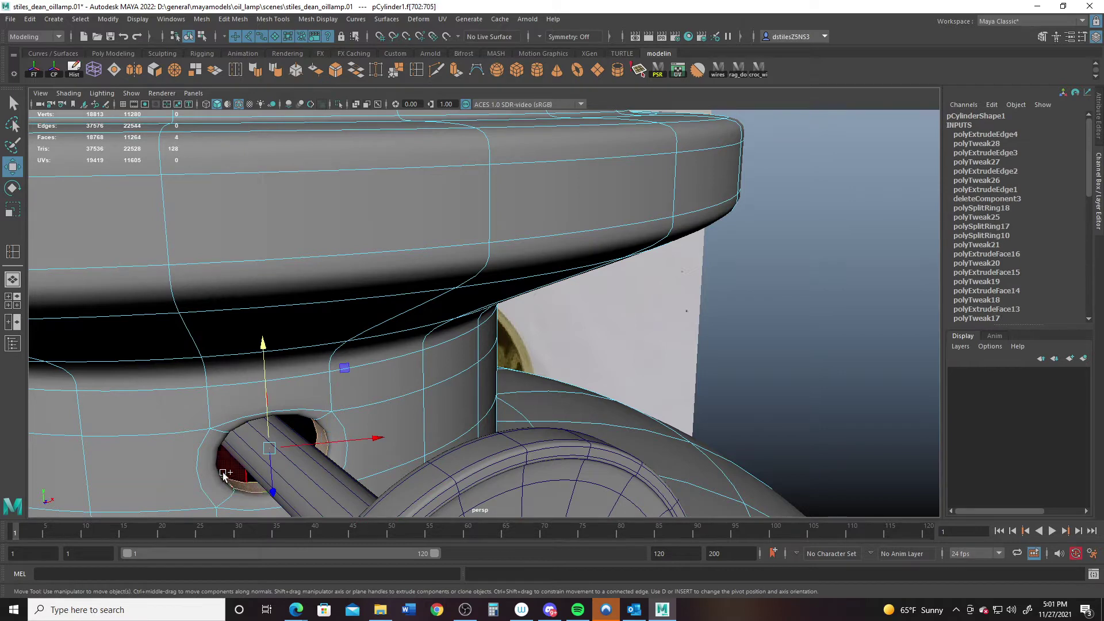
{"action": "key", "text": "r"}
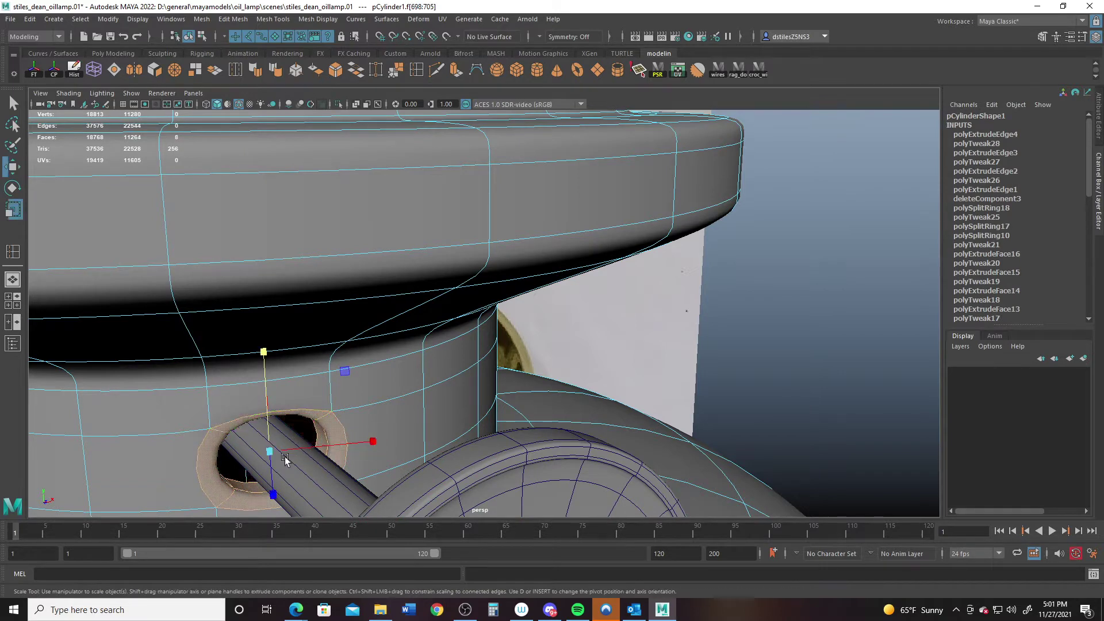
{"action": "left_click_drag", "start_coordinate": [399, 464], "coordinate": [351, 398], "text": "alt"}
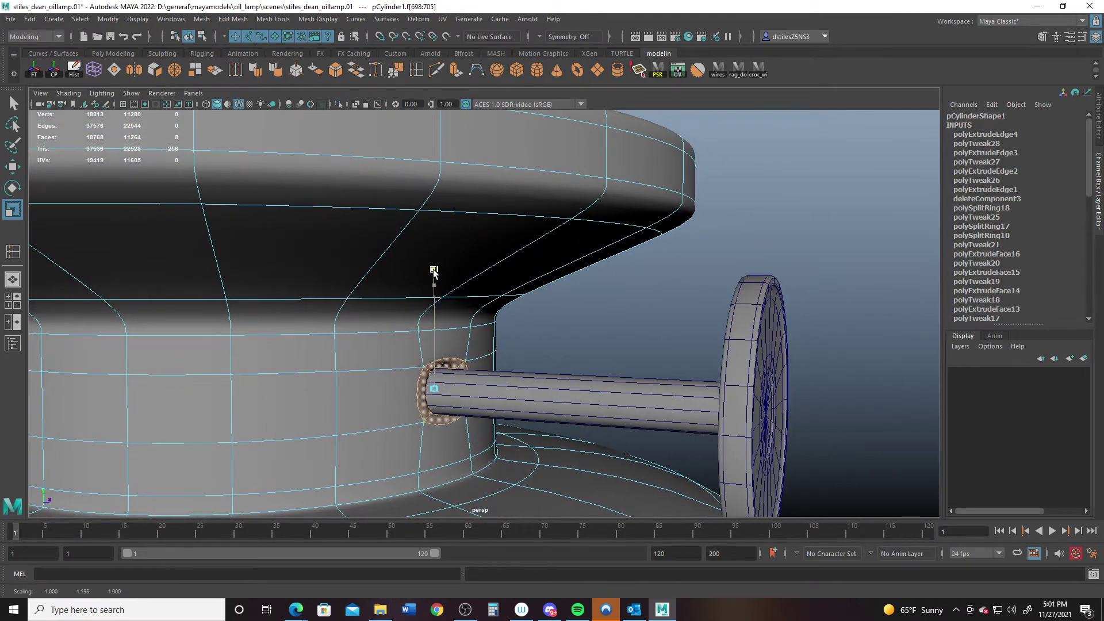
{"action": "key", "text": "w"}
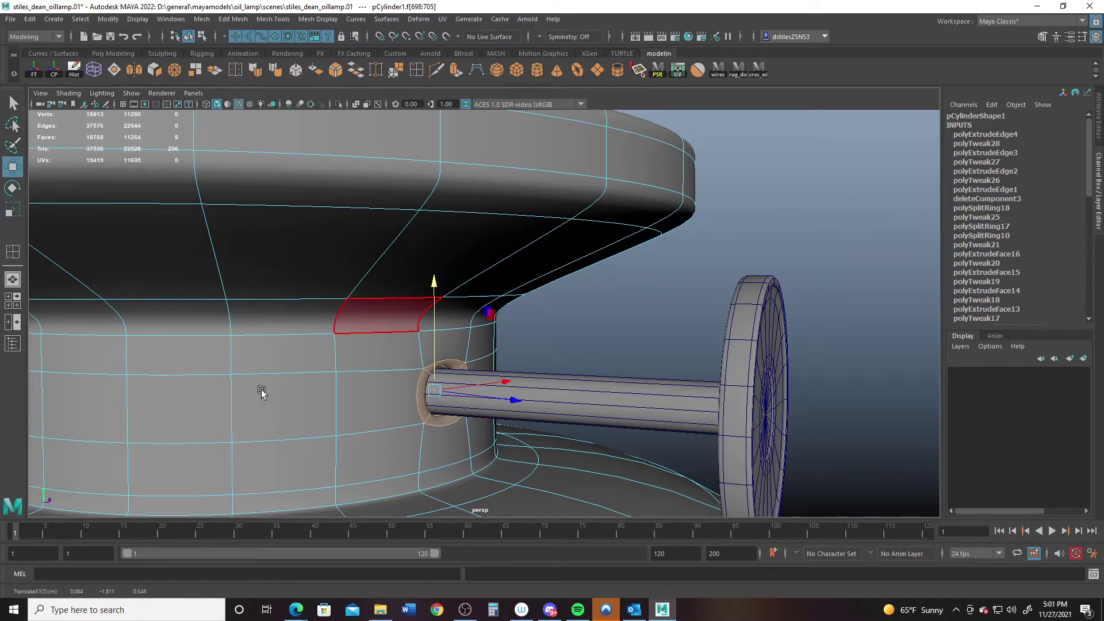
Select the rim faces around the hole at the rod's free end and scale them down to about 0.89 in X and Y
{"action": "left_click_drag", "start_coordinate": [261, 391], "coordinate": [430, 384], "text": "alt"}
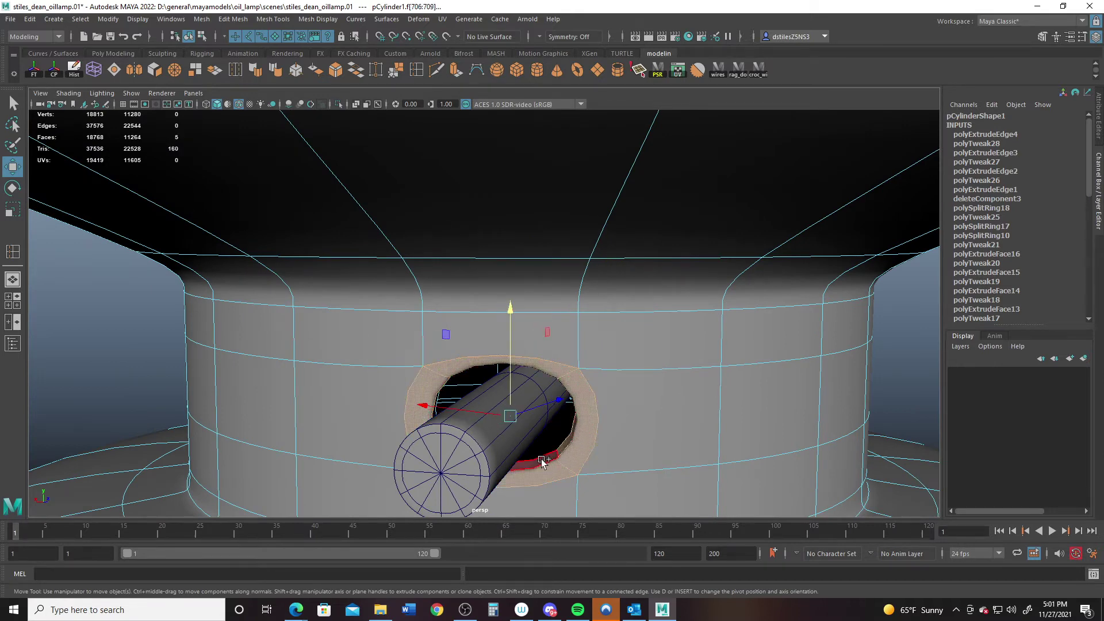
{"action": "key", "text": "r"}
{"action": "middle_click_drag", "start_coordinate": [423, 373], "coordinate": [573, 396], "text": "alt"}
{"action": "left_click_drag", "start_coordinate": [526, 357], "coordinate": [533, 364]}
{"action": "left_click_drag", "start_coordinate": [586, 379], "coordinate": [488, 362], "text": "alt"}
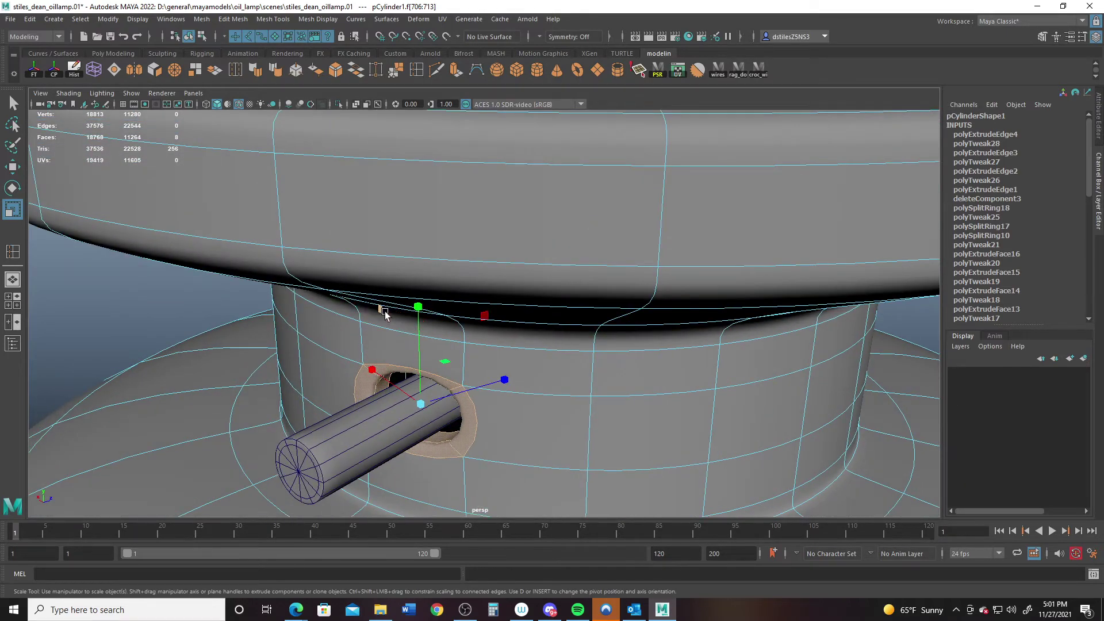
{"action": "left_click_drag", "start_coordinate": [380, 311], "coordinate": [399, 322]}
{"action": "key", "text": "ctrl+z"}
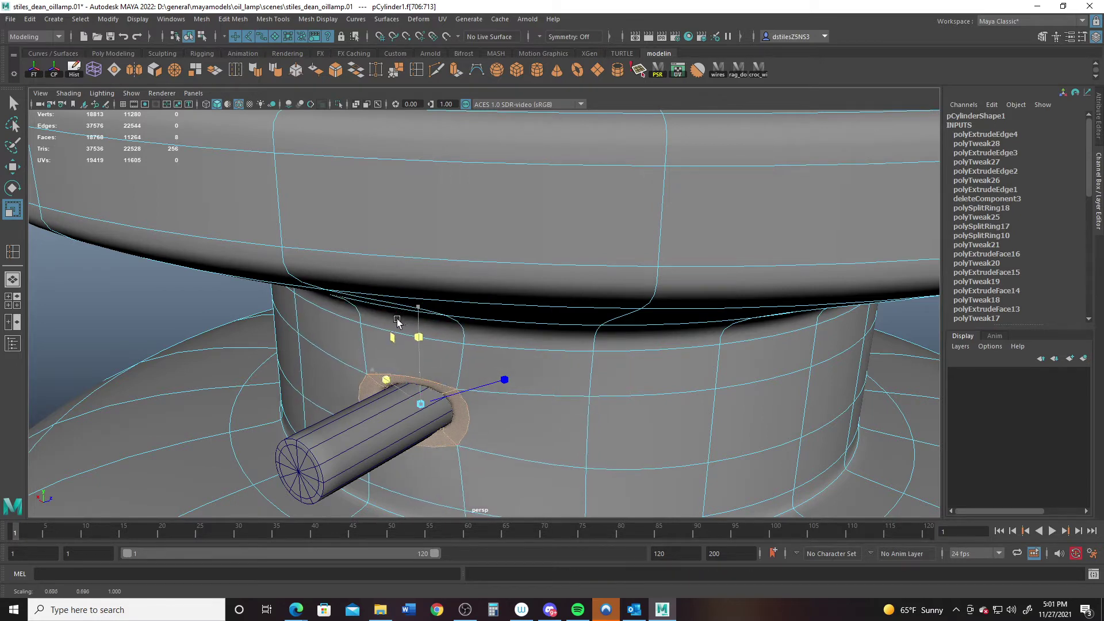
{"action": "left_click", "coordinate": [455, 422]}
{"action": "left_click_drag", "start_coordinate": [396, 438], "coordinate": [626, 453], "text": "alt"}
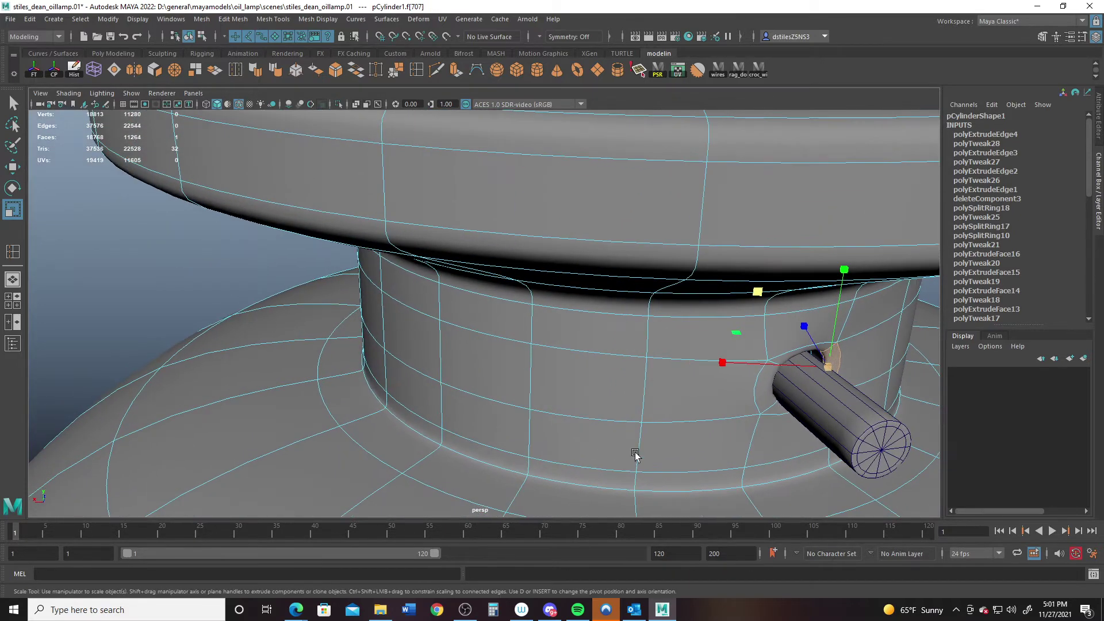
{"action": "middle_click_drag", "start_coordinate": [636, 453], "coordinate": [522, 470], "text": "alt"}
{"action": "left_click", "coordinate": [596, 428]}
{"action": "mouse_move", "coordinate": [595, 429]}
{"action": "left_mouse_down", "text": "alt"}
{"action": "mouse_move", "coordinate": [585, 439]}
{"action": "mouse_move", "coordinate": [579, 431]}
{"action": "left_mouse_up", "text": "alt"}
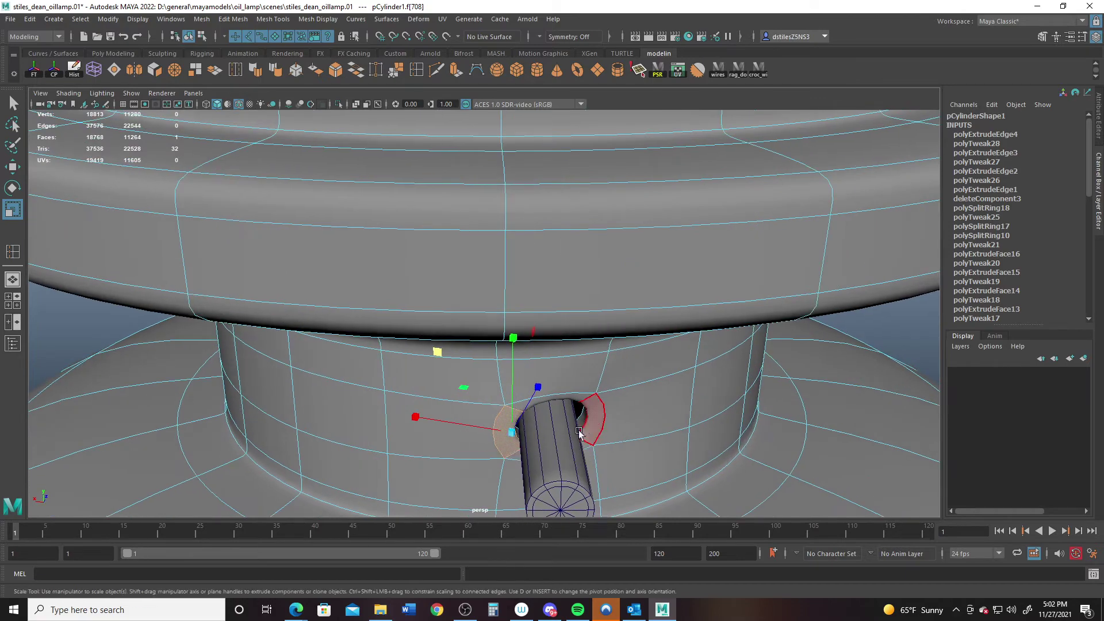
{"action": "key", "text": "e"}
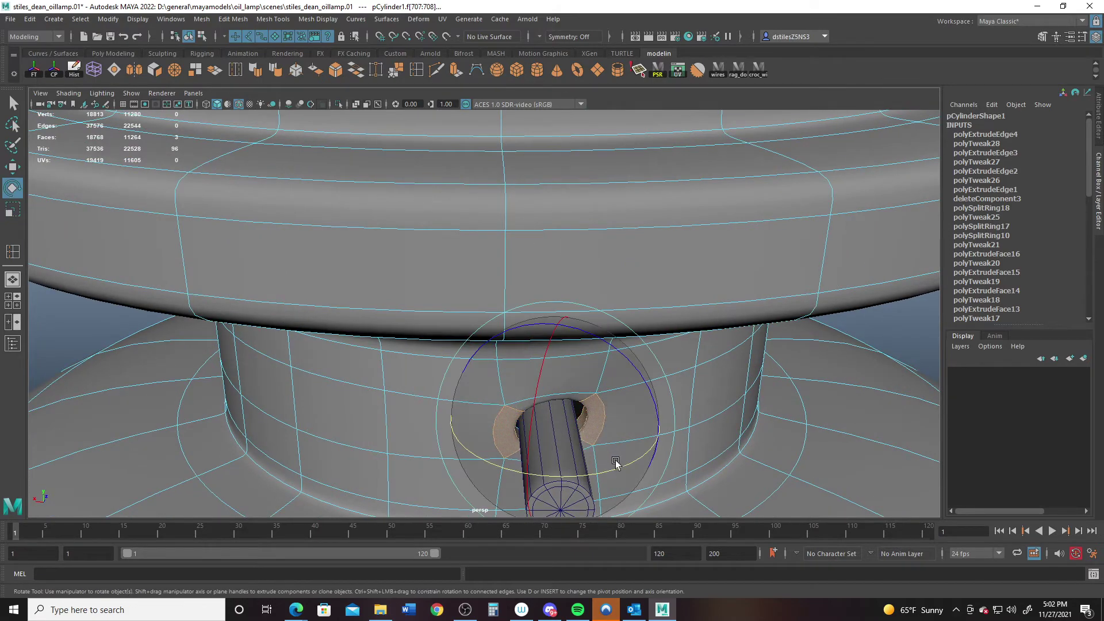
{"action": "left_click_drag", "start_coordinate": [601, 470], "coordinate": [514, 437], "text": "alt"}
{"action": "key", "text": "r"}
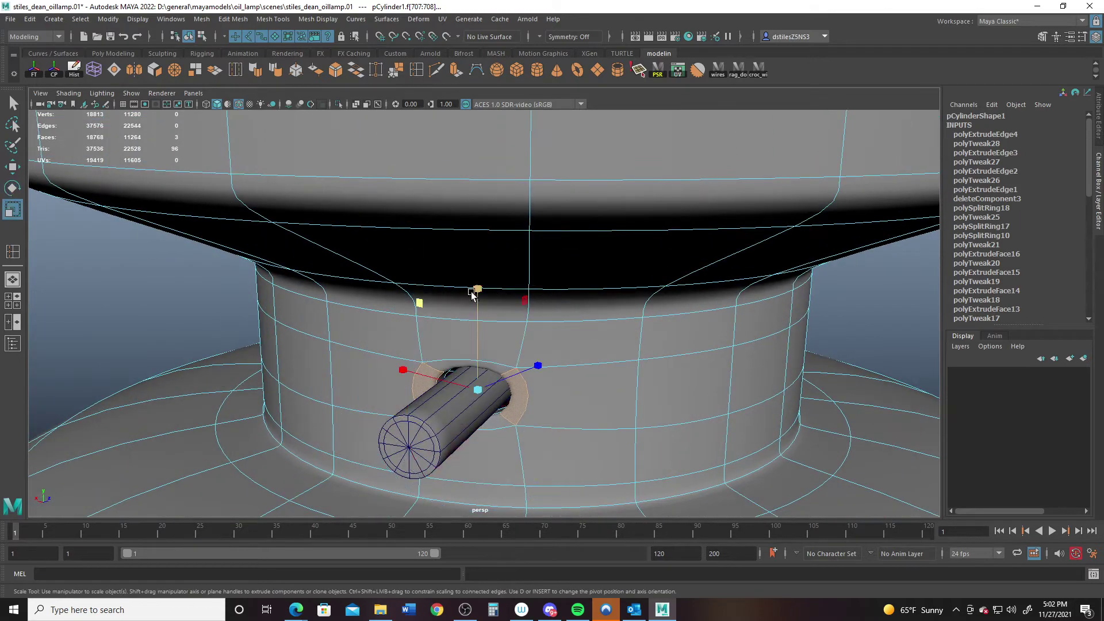
Return to object selection, deselect the lamp body and turn off the wireframe overlay on the shaded model
{"action": "left_click_drag", "start_coordinate": [457, 355], "coordinate": [484, 363], "text": "alt"}
{"action": "right_click_drag", "start_coordinate": [483, 362], "coordinate": [443, 414], "text": "alt"}
{"action": "right_click_drag", "start_coordinate": [602, 365], "coordinate": [744, 257]}
{"action": "right_click_drag", "start_coordinate": [761, 472], "coordinate": [566, 395], "text": "alt"}
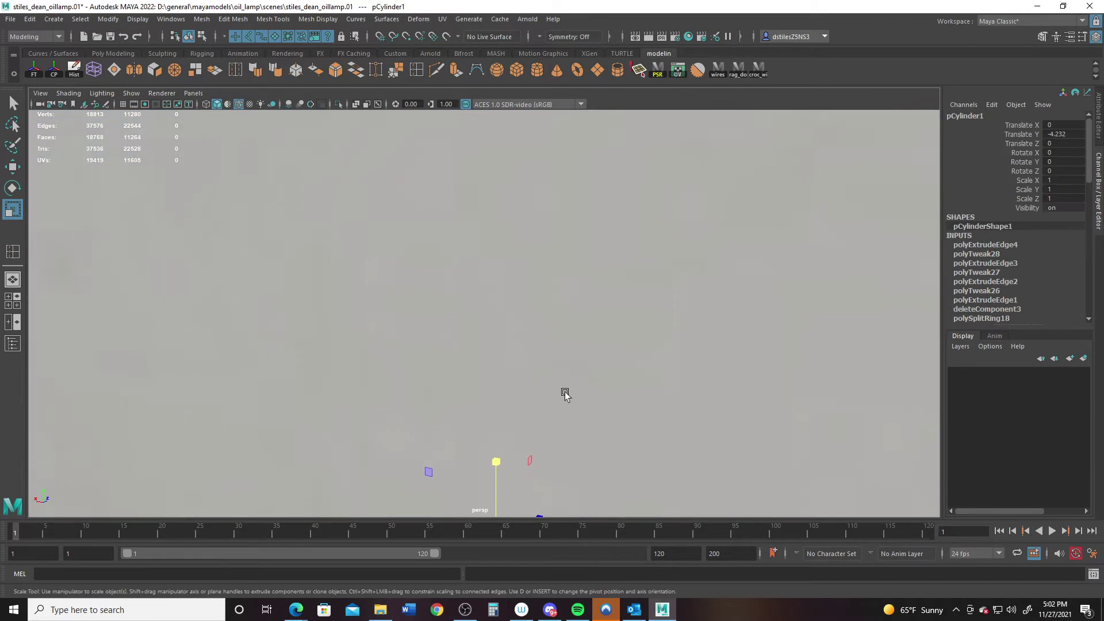
{"action": "left_click_drag", "start_coordinate": [409, 381], "coordinate": [196, 391], "text": "alt"}
{"action": "left_click", "coordinate": [882, 312]}
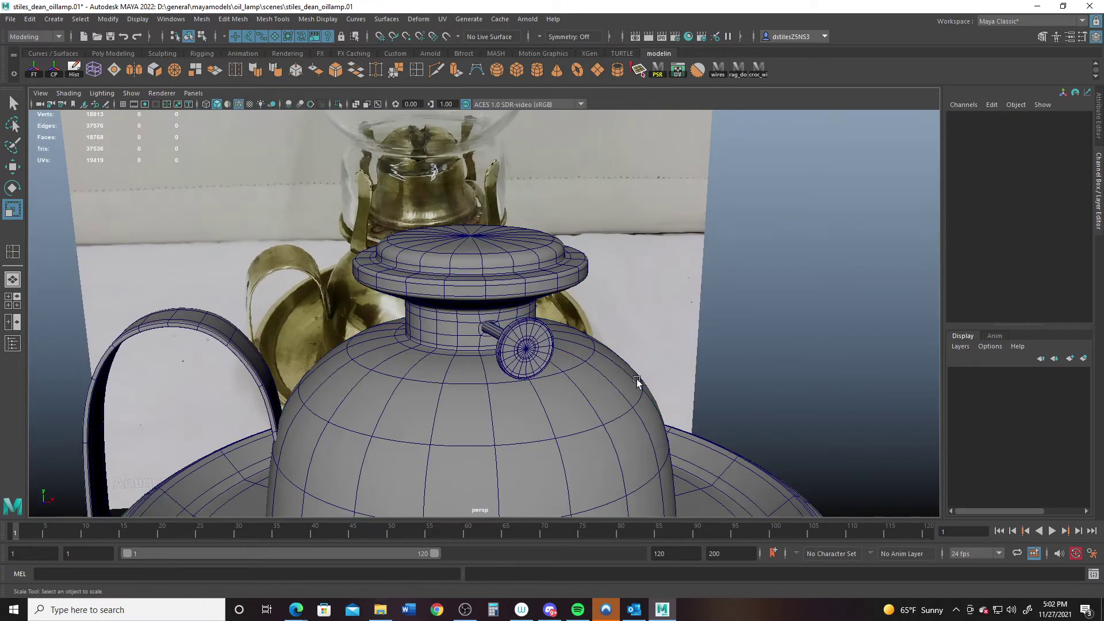
{"action": "right_click_drag", "start_coordinate": [636, 385], "coordinate": [465, 356], "text": "alt"}
{"action": "left_click_drag", "start_coordinate": [465, 356], "coordinate": [342, 286], "text": "alt"}
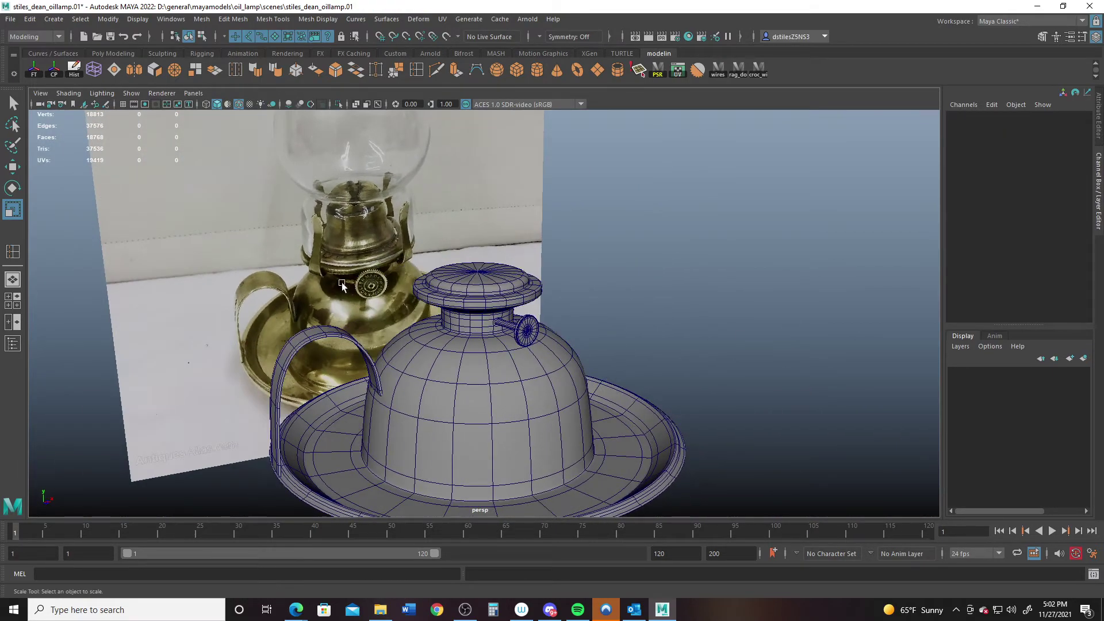
{"action": "left_click", "coordinate": [239, 106]}
Compare the shaded lamp's collar and knob with the reference photo, examining the upright prongs around the burner
{"action": "mouse_move", "coordinate": [460, 322]}
{"action": "left_mouse_down", "text": "alt"}
{"action": "mouse_move", "coordinate": [308, 321]}
{"action": "mouse_move", "coordinate": [555, 308]}
{"action": "mouse_move", "coordinate": [454, 363]}
{"action": "mouse_move", "coordinate": [520, 357]}
{"action": "left_mouse_up", "text": "alt"}
{"action": "right_click_drag", "start_coordinate": [520, 356], "coordinate": [481, 353], "text": "alt"}
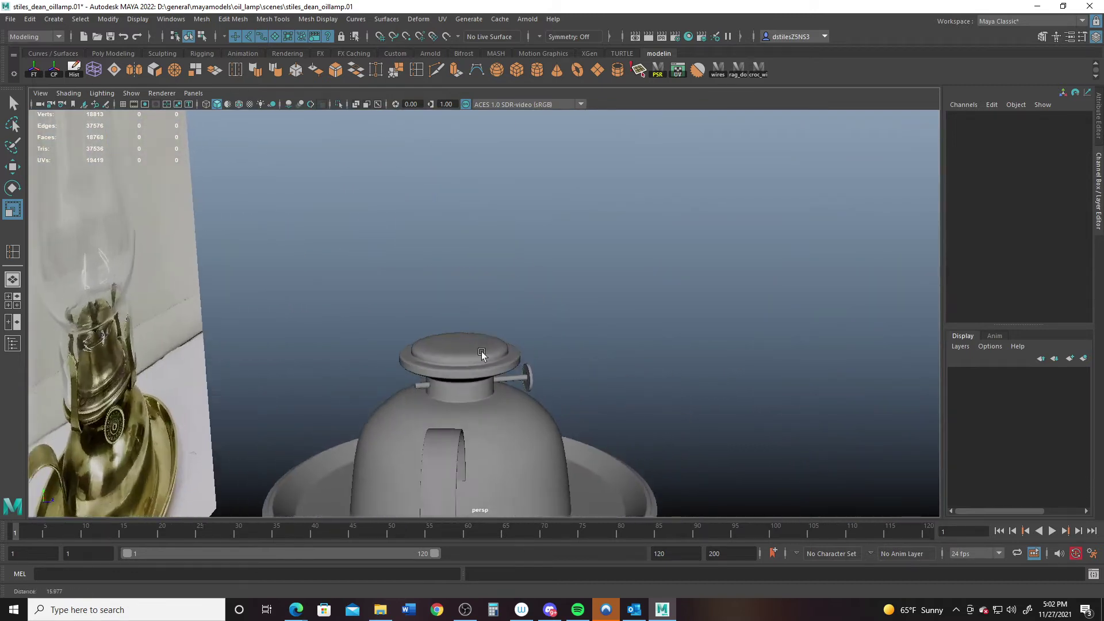
{"action": "left_click_drag", "start_coordinate": [481, 353], "coordinate": [455, 357], "text": "alt"}
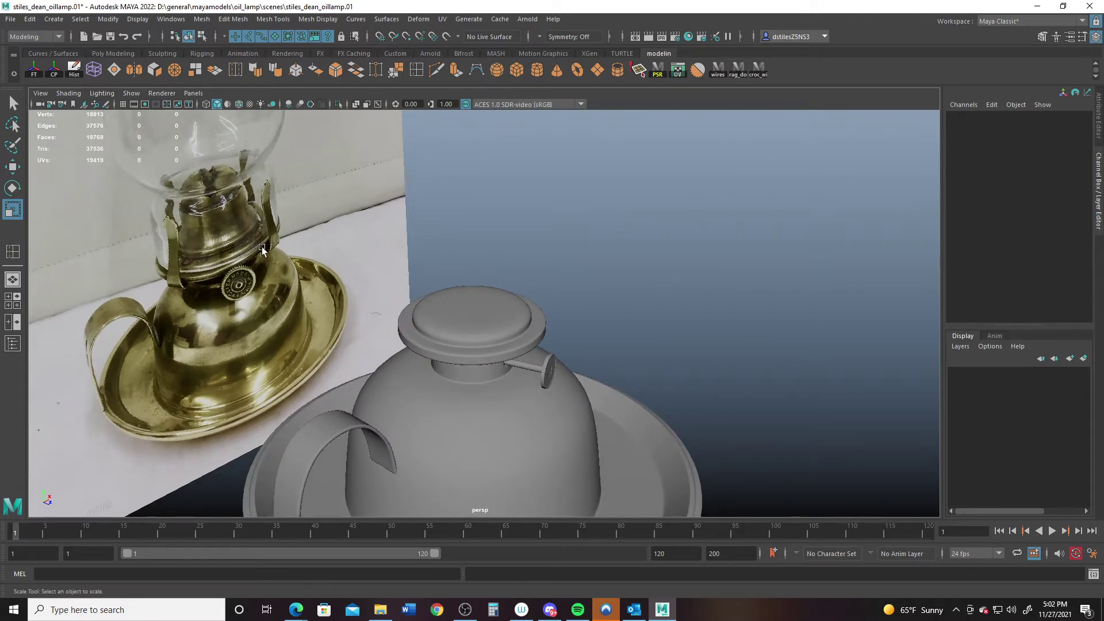
{"action": "left_click_drag", "start_coordinate": [199, 271], "coordinate": [432, 264], "text": "alt"}
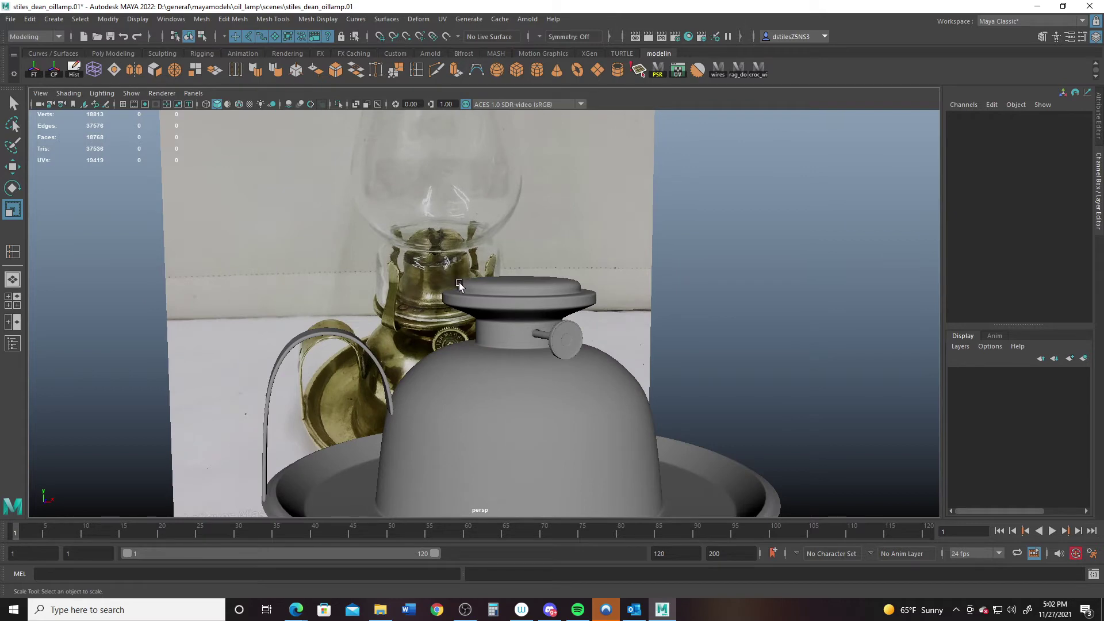
{"action": "left_click_drag", "start_coordinate": [453, 275], "coordinate": [503, 263], "text": "alt"}
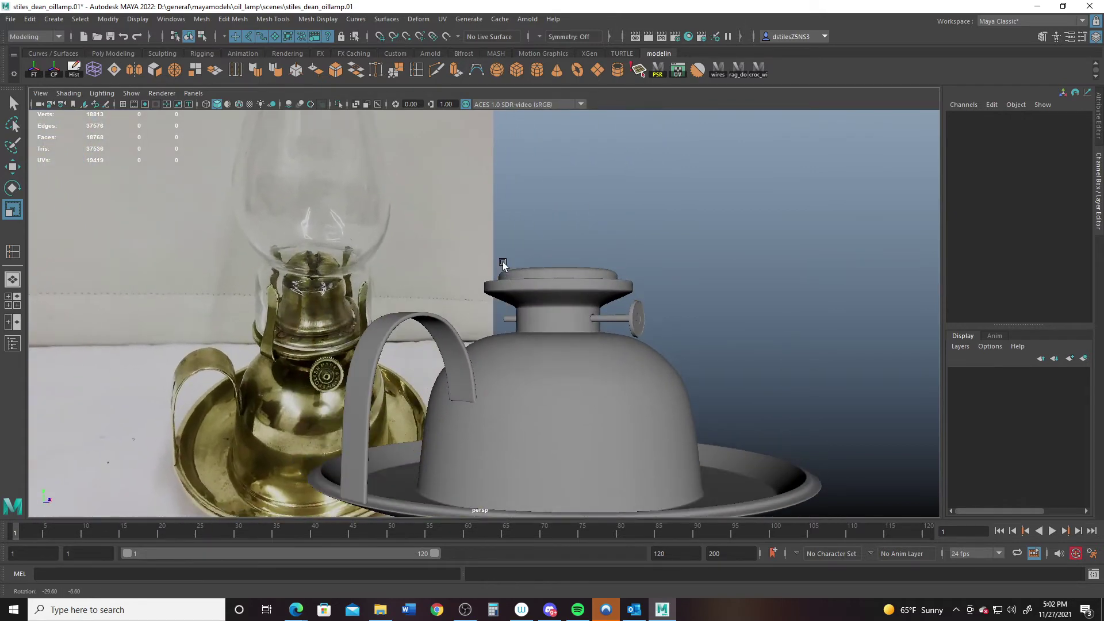
{"action": "right_click_drag", "start_coordinate": [503, 261], "coordinate": [596, 256], "text": "alt"}
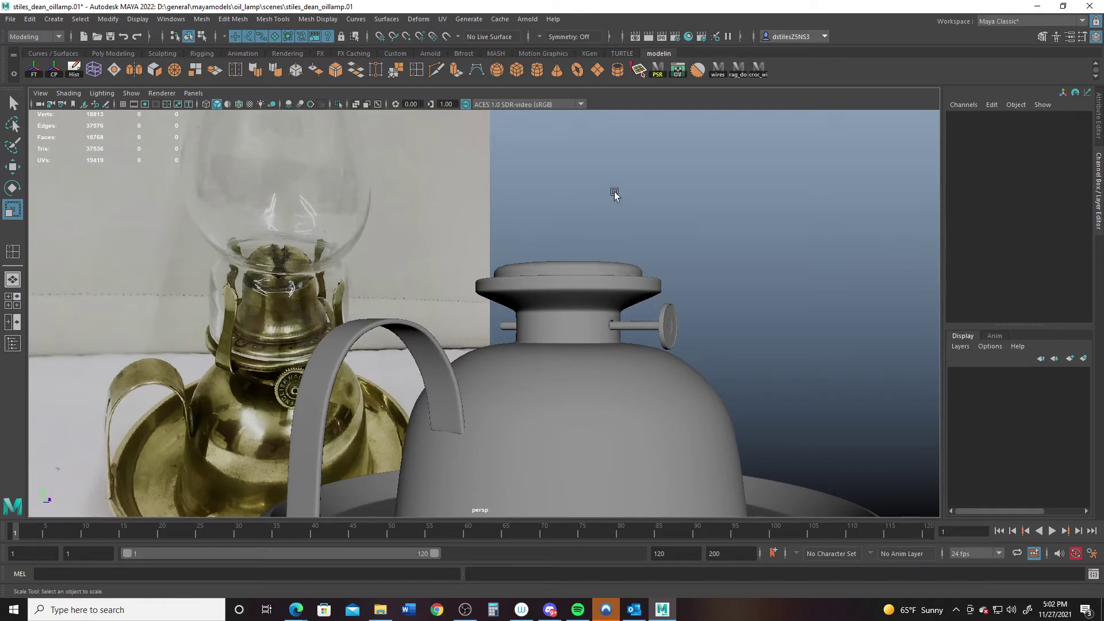
Create a polygon plane above the lamp, open its construction settings and rotate it about 72 degrees around X
{"action": "left_click", "coordinate": [594, 71]}
{"action": "scroll", "coordinate": [603, 275], "scroll_direction": "down", "scroll_amount": 3}
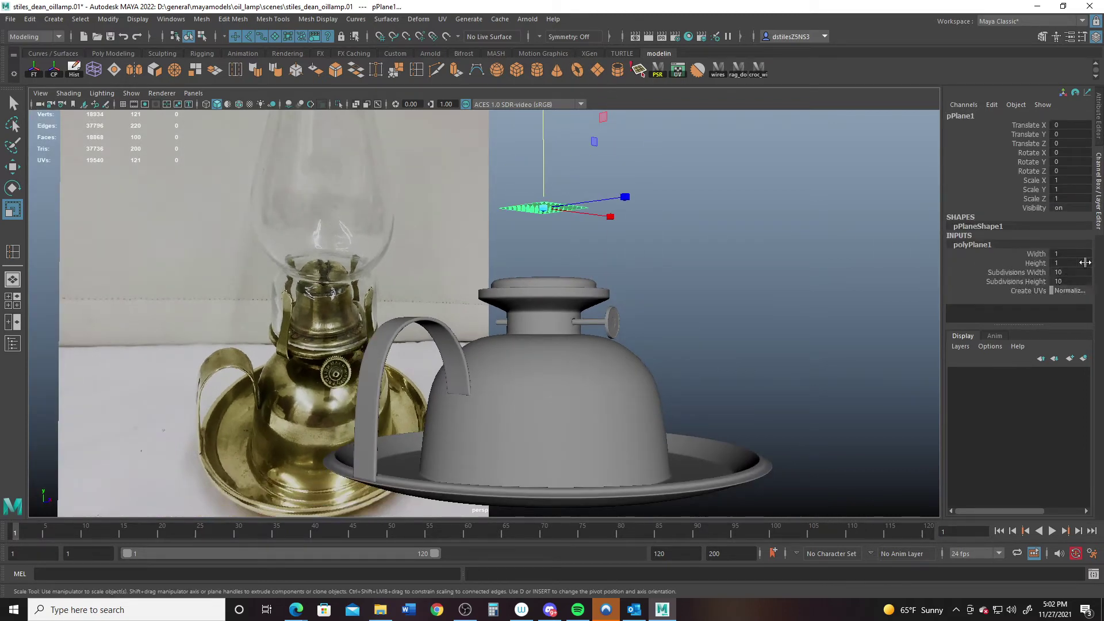
{"action": "left_click", "coordinate": [973, 244]}
{"action": "left_click_drag", "start_coordinate": [575, 221], "coordinate": [585, 257], "text": "alt"}
{"action": "key", "text": "e"}
{"action": "left_click_drag", "start_coordinate": [615, 220], "coordinate": [680, 336]}
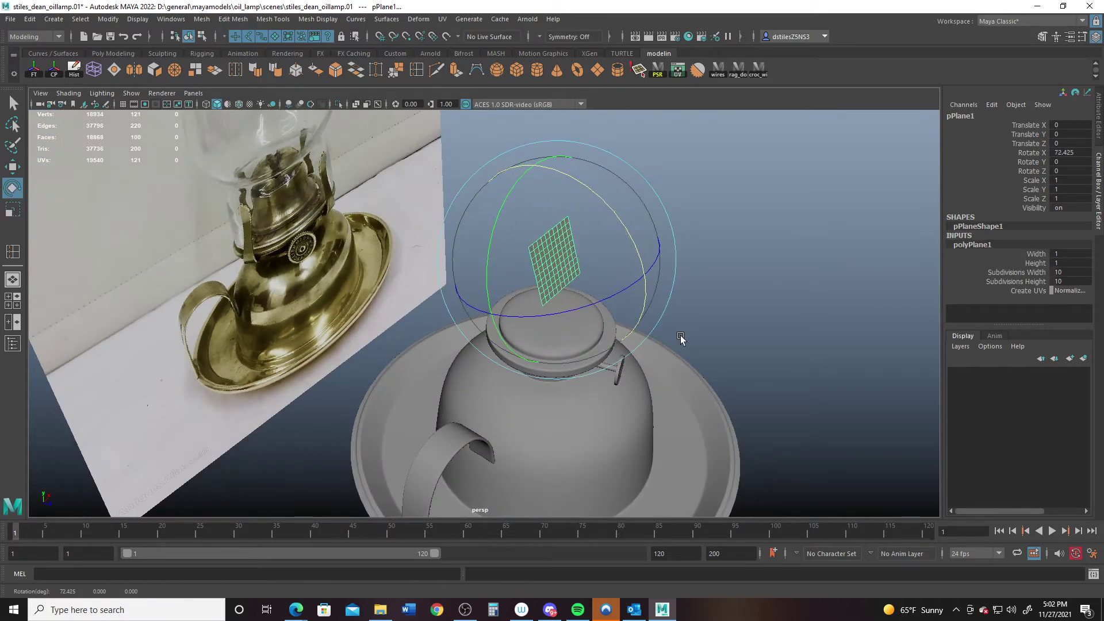
Set the plane's height subdivisions to 8, its width subdivisions to 2 and its width to 0.3
{"action": "left_click", "coordinate": [1065, 282]}
{"action": "type", "text": "8"}
{"action": "key", "text": "Return"}
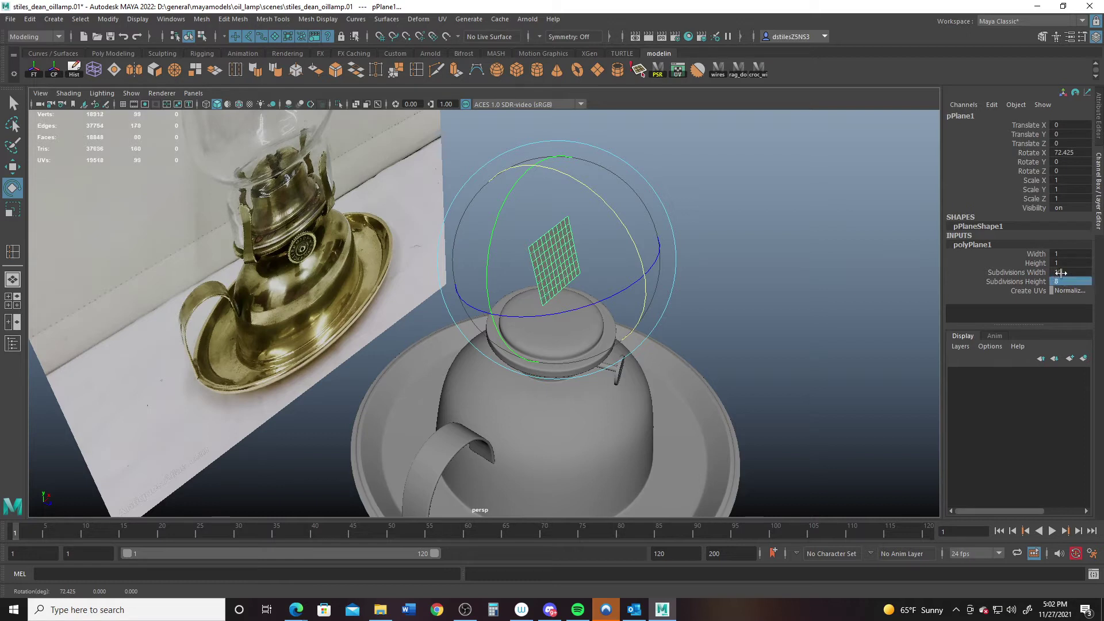
{"action": "left_click", "coordinate": [1061, 273]}
{"action": "type", "text": "2"}
{"action": "key", "text": "Return"}
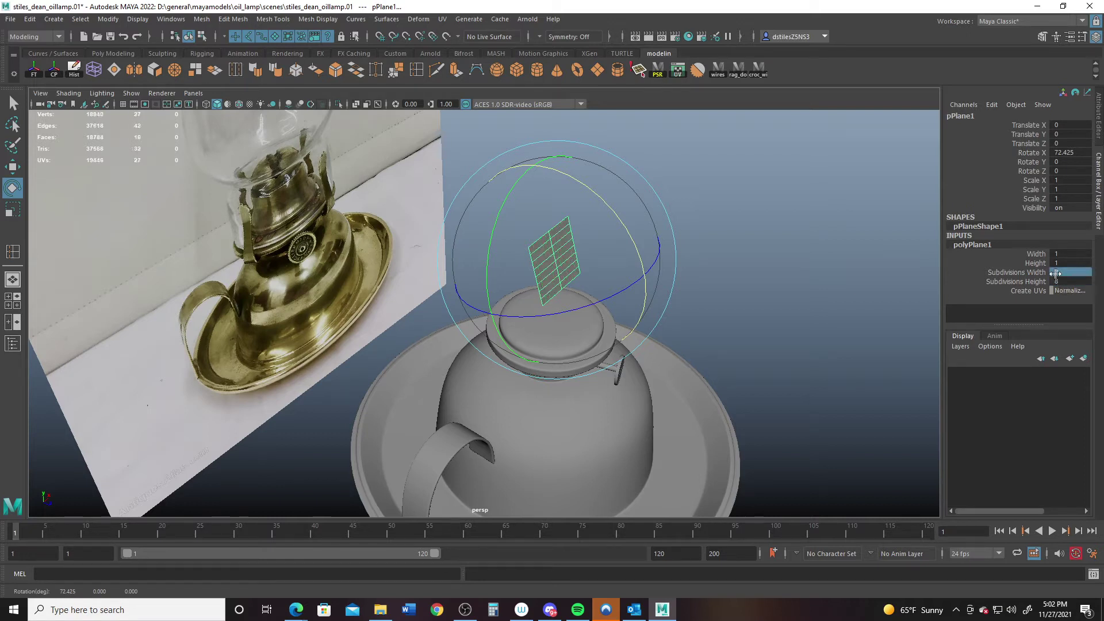
{"action": "left_click_drag", "start_coordinate": [547, 296], "coordinate": [571, 267], "text": "alt"}
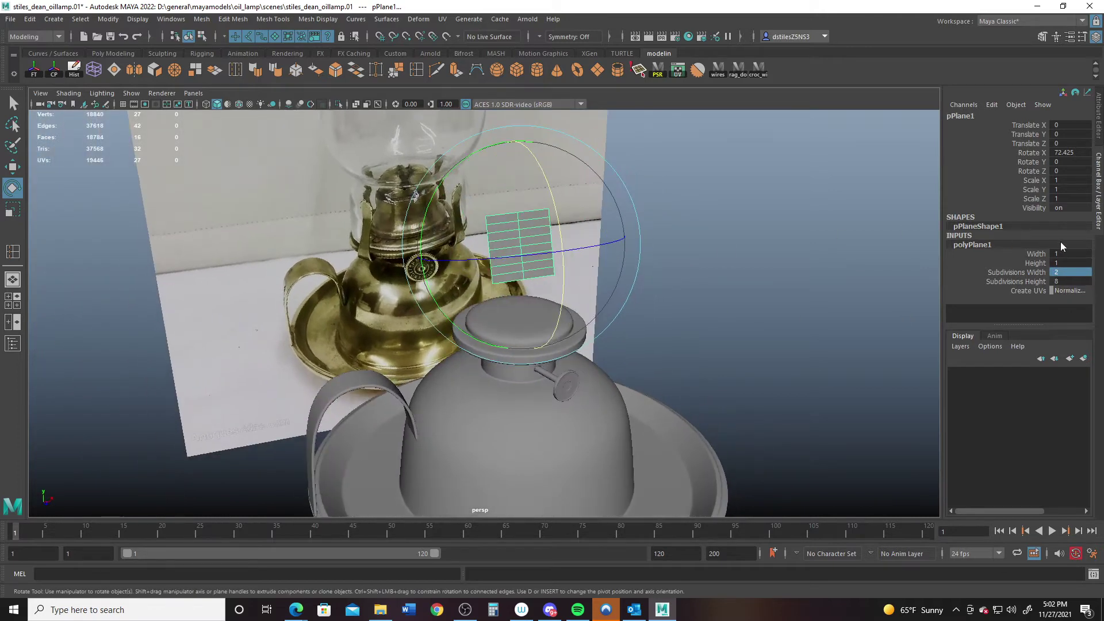
{"action": "left_click", "coordinate": [1072, 254]}
{"action": "key", "text": "Return"}
{"action": "left_click_drag", "start_coordinate": [596, 352], "coordinate": [534, 297], "text": "alt"}
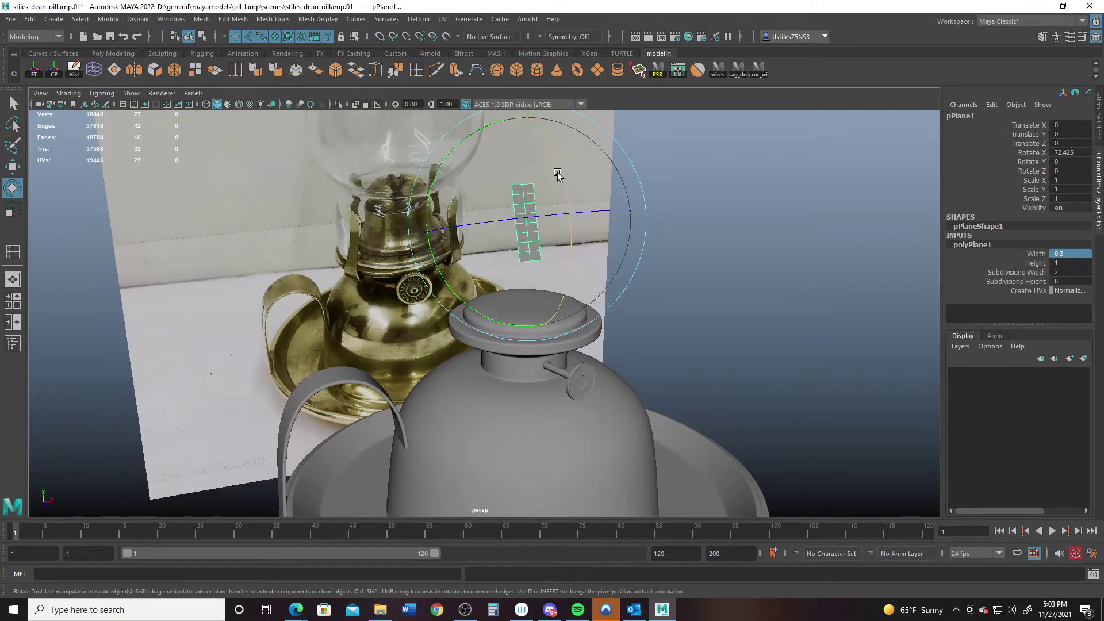
Stand the narrow plane fully upright by setting its Rotate X to 90
{"action": "left_click_drag", "start_coordinate": [557, 174], "coordinate": [562, 195]}
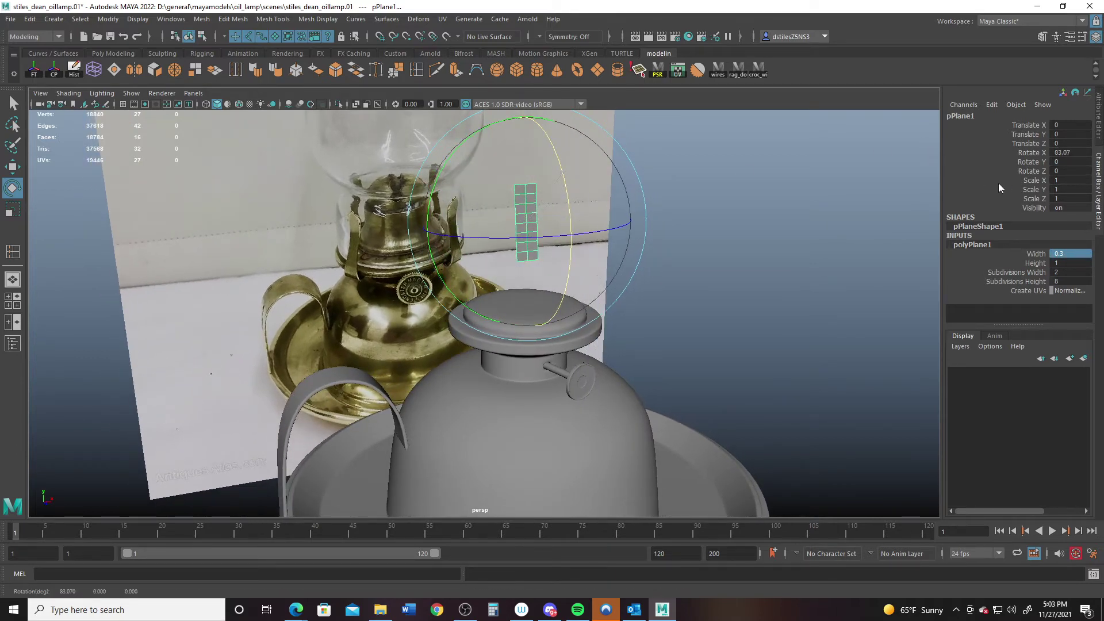
{"action": "double_click", "coordinate": [1068, 154]}
{"action": "type", "text": "90"}
{"action": "key", "text": "Return"}
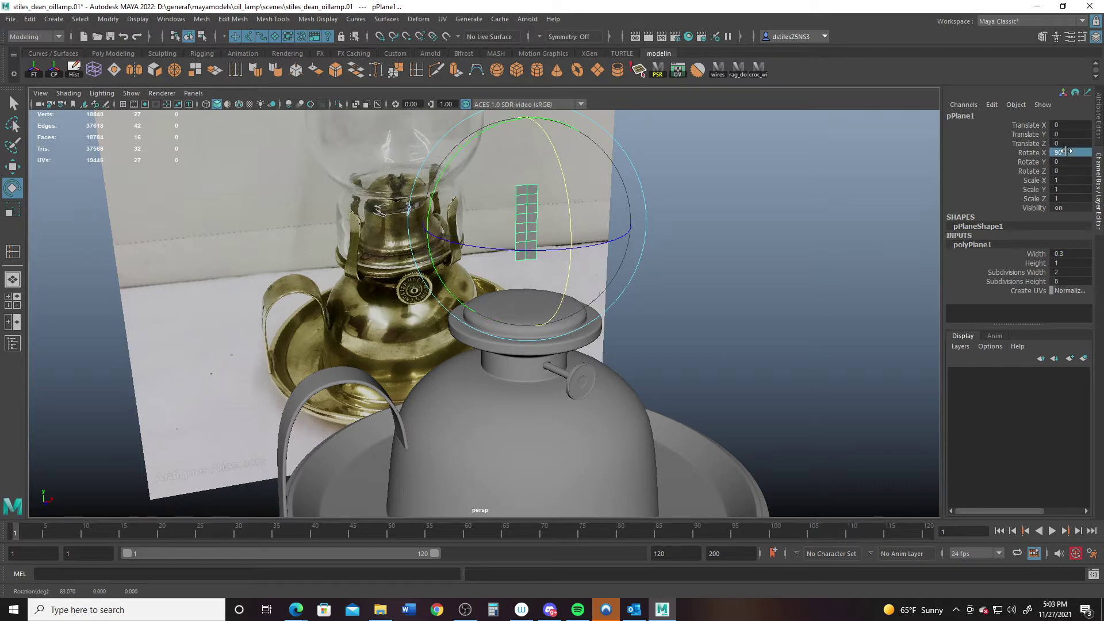
Move the upright plane down and forward to Translate Z 1.089, just outside the collar's rim
{"action": "key", "text": "w"}
{"action": "left_click_drag", "start_coordinate": [531, 122], "coordinate": [530, 173]}
{"action": "scroll", "coordinate": [504, 258], "scroll_direction": "up", "scroll_amount": 1}
{"action": "left_click_drag", "start_coordinate": [580, 302], "coordinate": [689, 340]}
{"action": "left_click", "coordinate": [728, 343]}
{"action": "key", "text": "ctrl+z"}
{"action": "left_click_drag", "start_coordinate": [600, 225], "coordinate": [599, 255]}
Lower the whole plane to Translate Y -1.143 so its lower end hangs below the collar's rim, near the knob's rod
{"action": "right_click_drag", "start_coordinate": [597, 358], "coordinate": [598, 403]}
{"action": "middle_click_drag", "start_coordinate": [618, 409], "coordinate": [609, 344], "text": "alt"}
{"action": "right_click_drag", "start_coordinate": [609, 344], "coordinate": [637, 363], "text": "alt"}
{"action": "left_click_drag", "start_coordinate": [637, 362], "coordinate": [506, 355], "text": "alt"}
{"action": "left_click", "coordinate": [430, 368]}
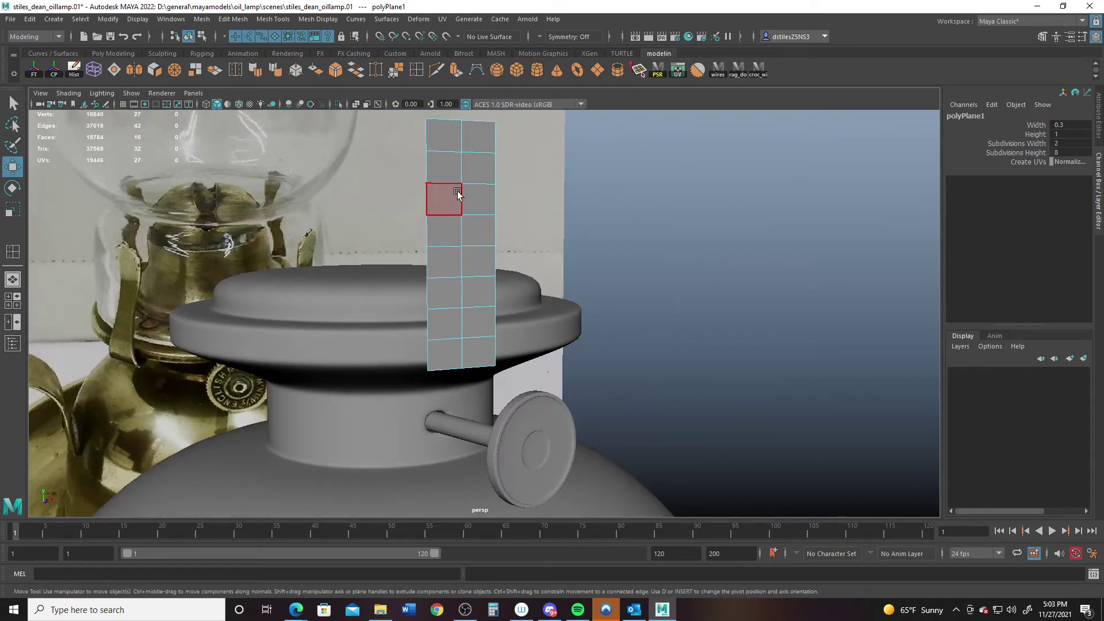
{"action": "right_click_drag", "start_coordinate": [457, 194], "coordinate": [455, 152]}
{"action": "left_click_drag", "start_coordinate": [465, 149], "coordinate": [468, 194]}
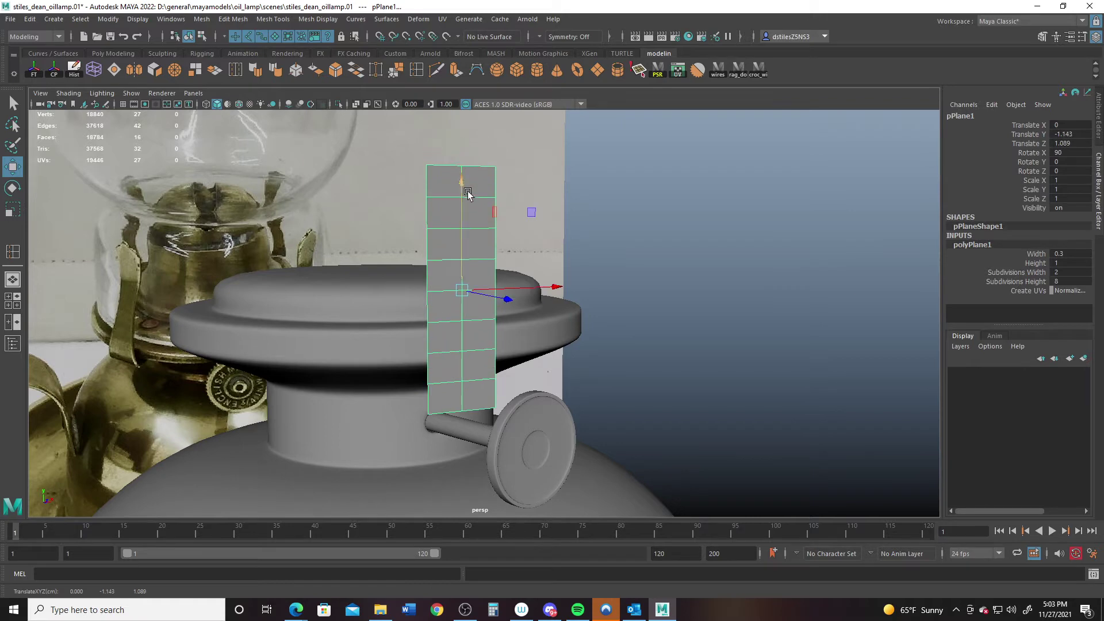
Bend the strip's lower end inward under the collar by rotating its bottom two face rows and the lowest row further
{"action": "right_click_drag", "start_coordinate": [437, 349], "coordinate": [434, 325]}
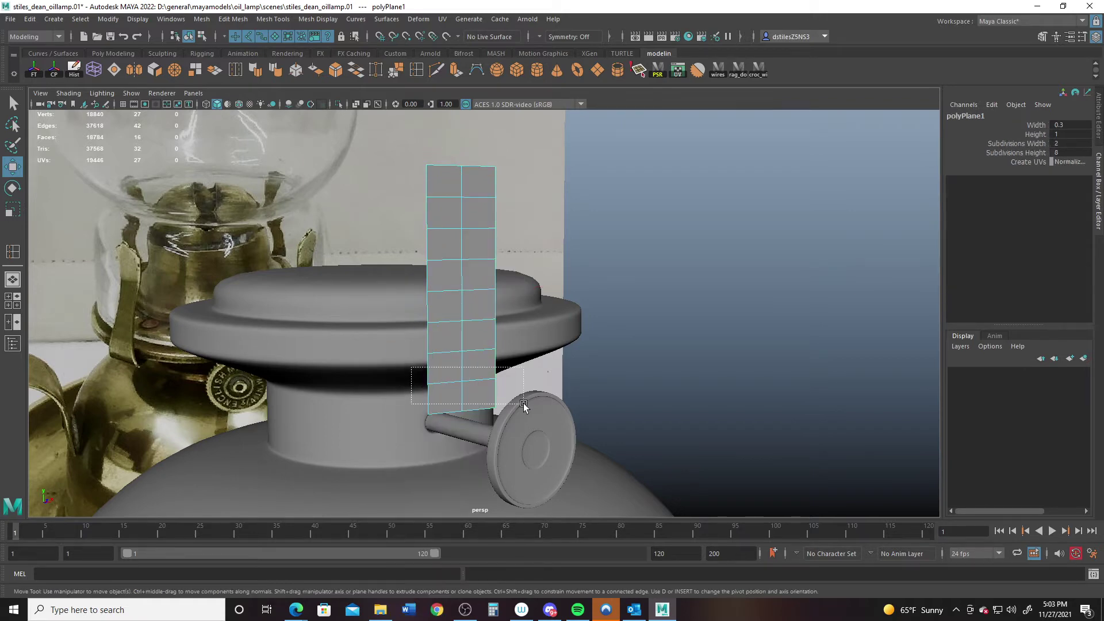
{"action": "left_click_drag", "start_coordinate": [524, 405], "coordinate": [523, 405]}
{"action": "key", "text": "e"}
{"action": "left_click_drag", "start_coordinate": [476, 291], "coordinate": [653, 381]}
{"action": "key", "text": "w"}
{"action": "key", "text": "e"}
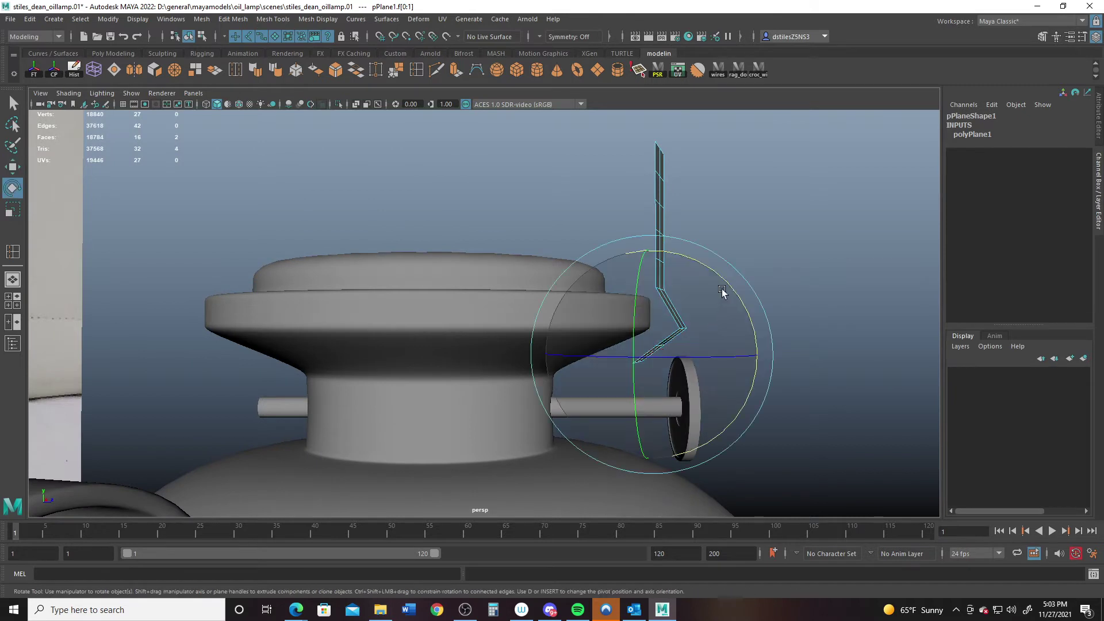
{"action": "left_click_drag", "start_coordinate": [717, 276], "coordinate": [736, 322]}
Select the strip's bottom two face rows and move them inward and slightly up against the underside of the collar's rim
{"action": "left_click_drag", "start_coordinate": [642, 371], "coordinate": [653, 369], "text": "shift"}
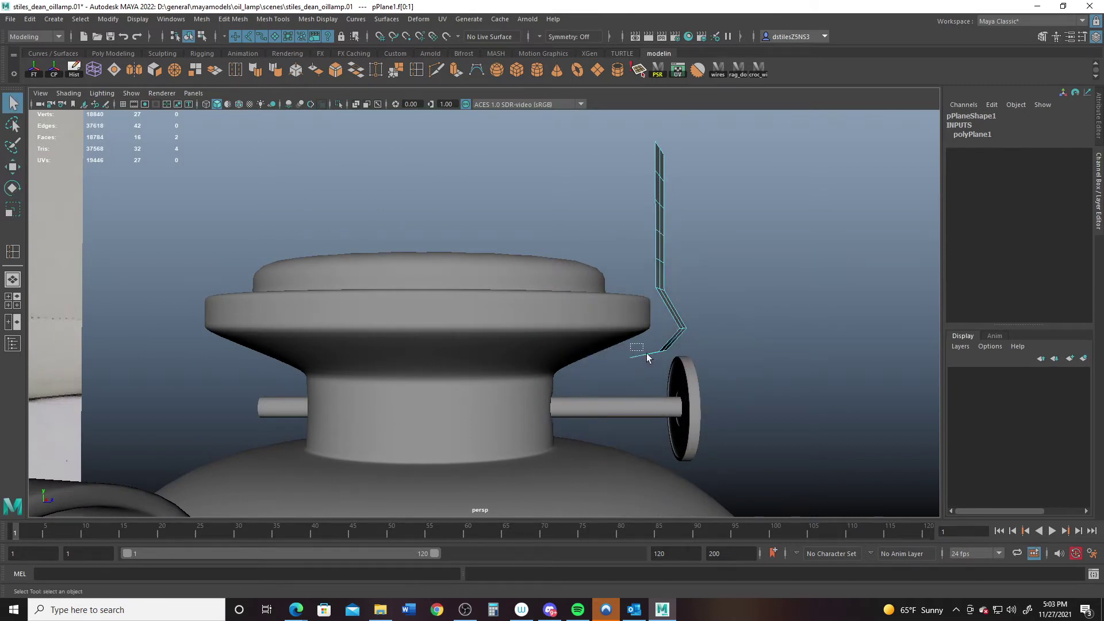
{"action": "key", "text": "w"}
{"action": "left_click_drag", "start_coordinate": [777, 343], "coordinate": [746, 344]}
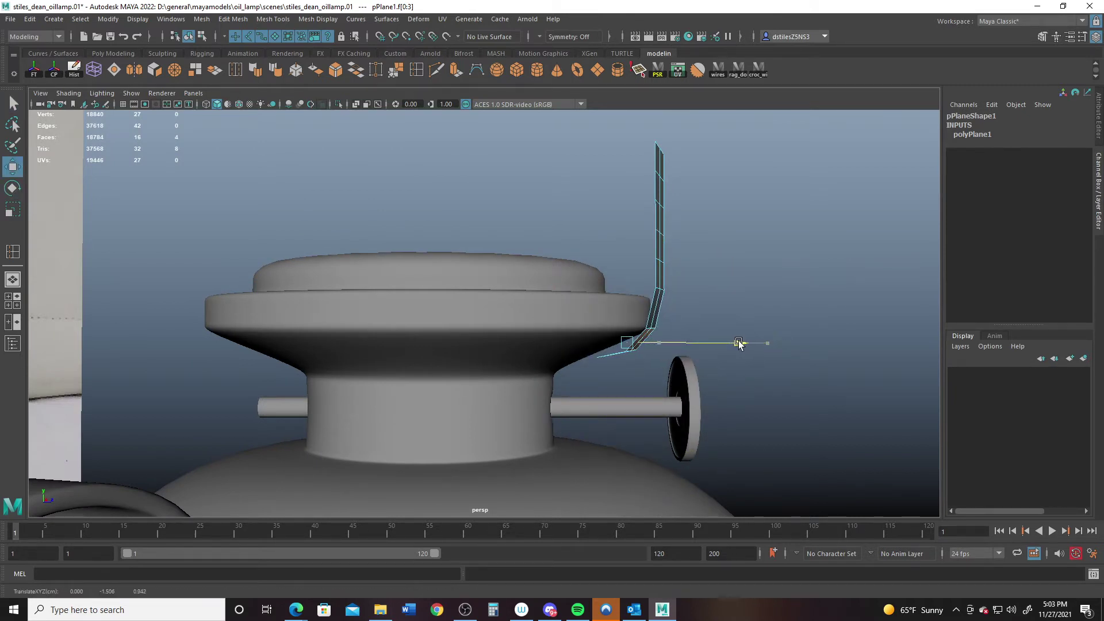
{"action": "left_click_drag", "start_coordinate": [629, 318], "coordinate": [627, 308]}
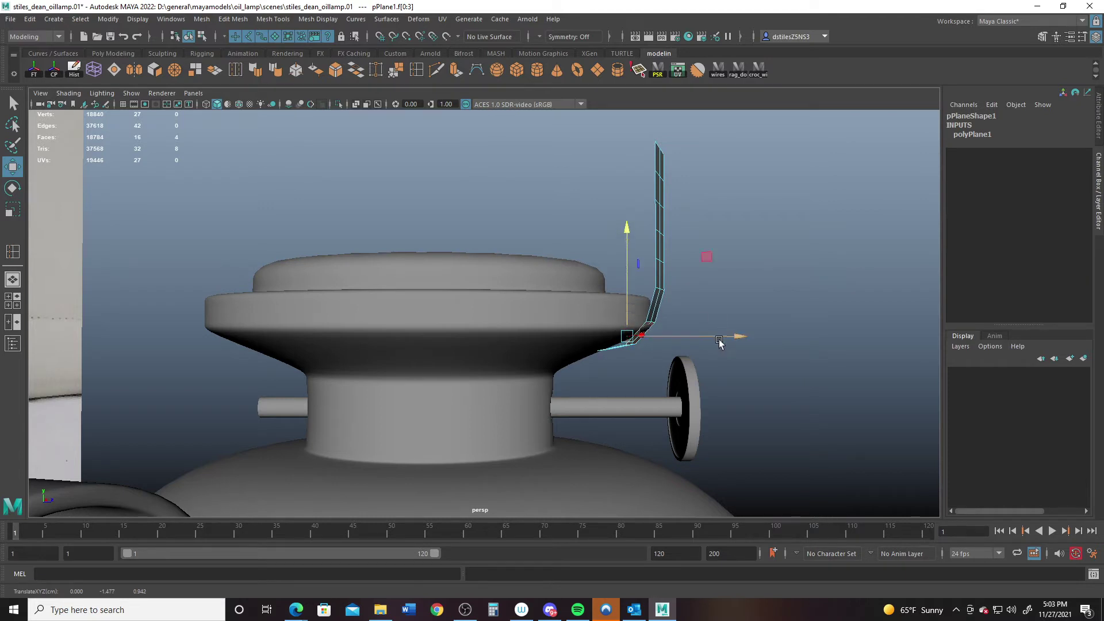
Move the strip's bottom two face rows closer against the collar's underside and rotate the lowest row to follow its slope
{"action": "left_click_drag", "start_coordinate": [719, 343], "coordinate": [705, 335]}
{"action": "left_click_drag", "start_coordinate": [580, 344], "coordinate": [619, 364]}
{"action": "key", "text": "e"}
{"action": "left_click_drag", "start_coordinate": [714, 303], "coordinate": [708, 293]}
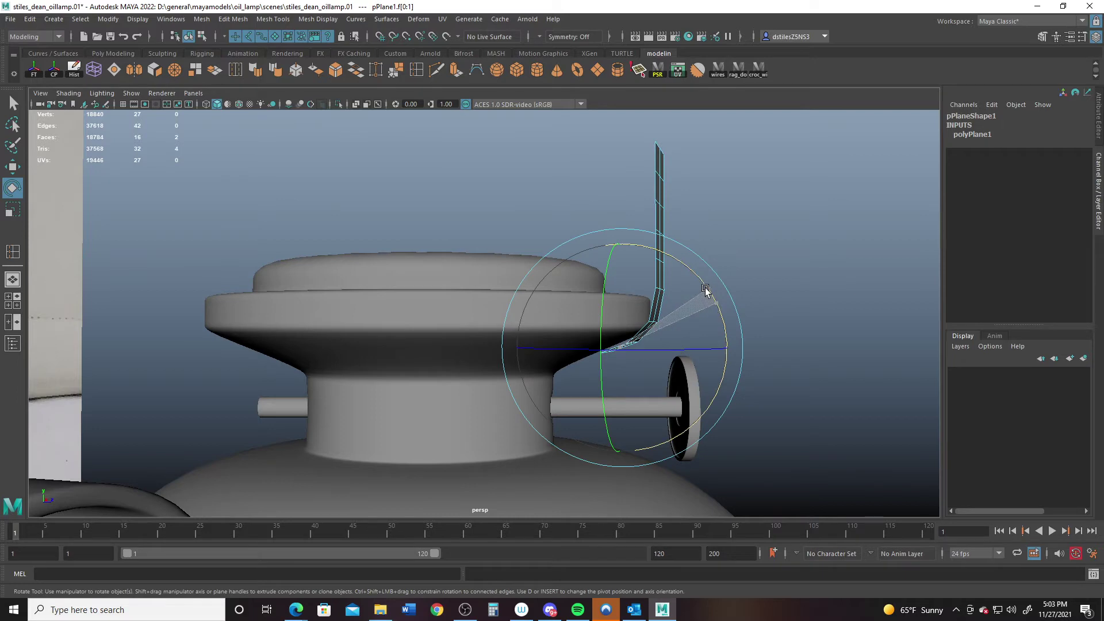
{"action": "key", "text": "w"}
Move the strip's upper-middle face rows inward, shifting the central row further, to bow the strip above the collar's rim
{"action": "left_click_drag", "start_coordinate": [619, 309], "coordinate": [538, 300]}
{"action": "left_click_drag", "start_coordinate": [385, 279], "coordinate": [452, 313]}
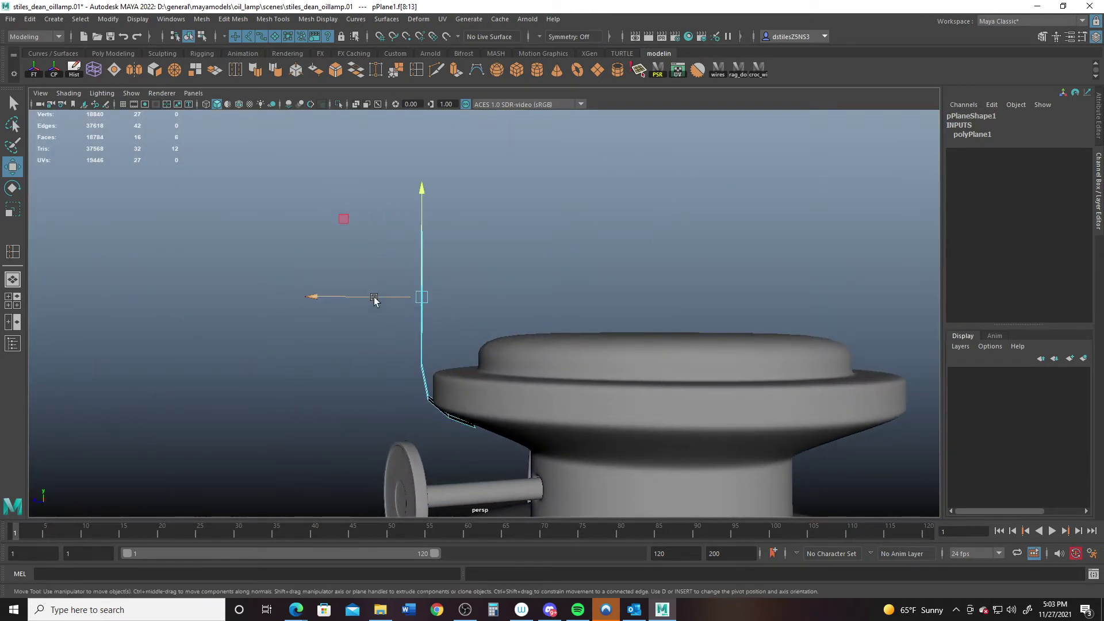
{"action": "left_click_drag", "start_coordinate": [374, 298], "coordinate": [394, 301]}
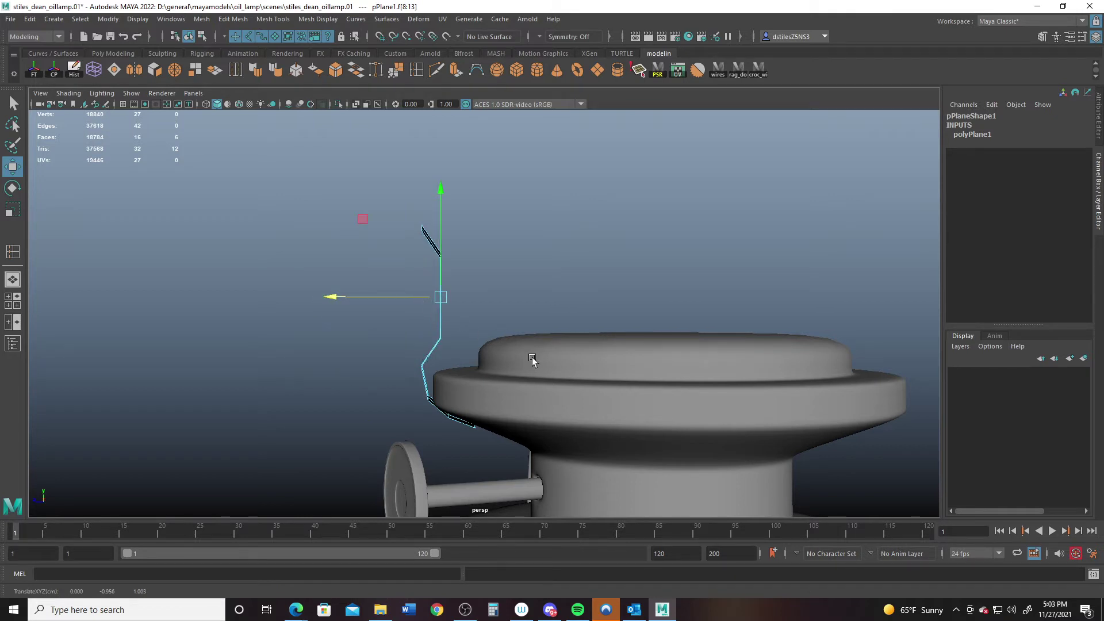
{"action": "left_click_drag", "start_coordinate": [532, 360], "coordinate": [411, 303], "text": "alt"}
{"action": "key", "text": "q"}
{"action": "key", "text": "w"}
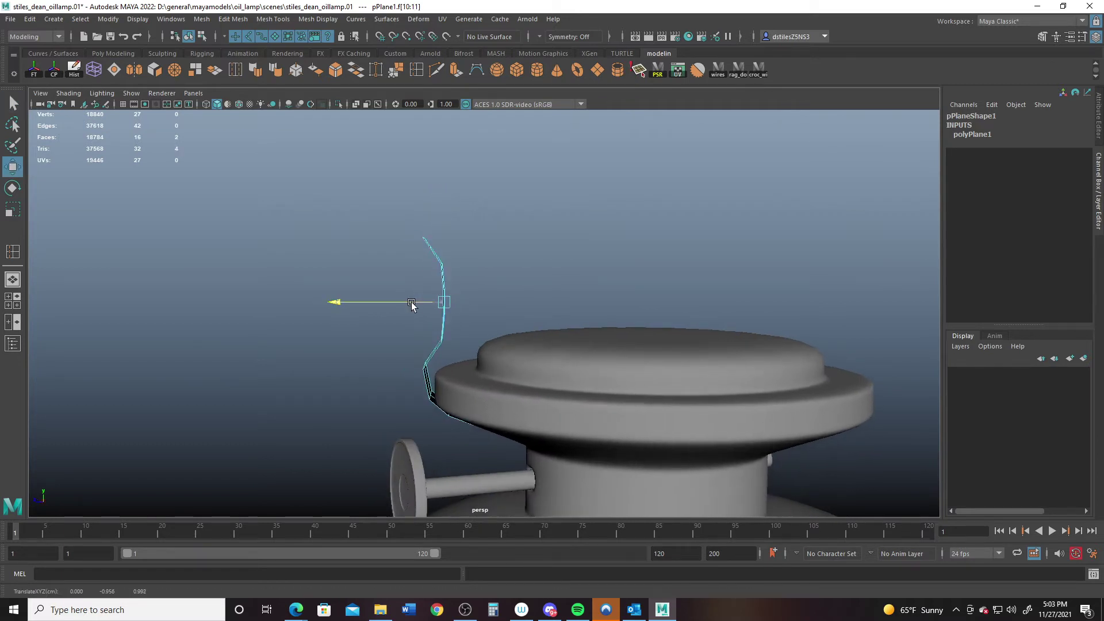
{"action": "key", "text": "q"}
Adjust the vertices at the strip's upper end and scale the part above the collar narrower in width
{"action": "left_click", "coordinate": [364, 241]}
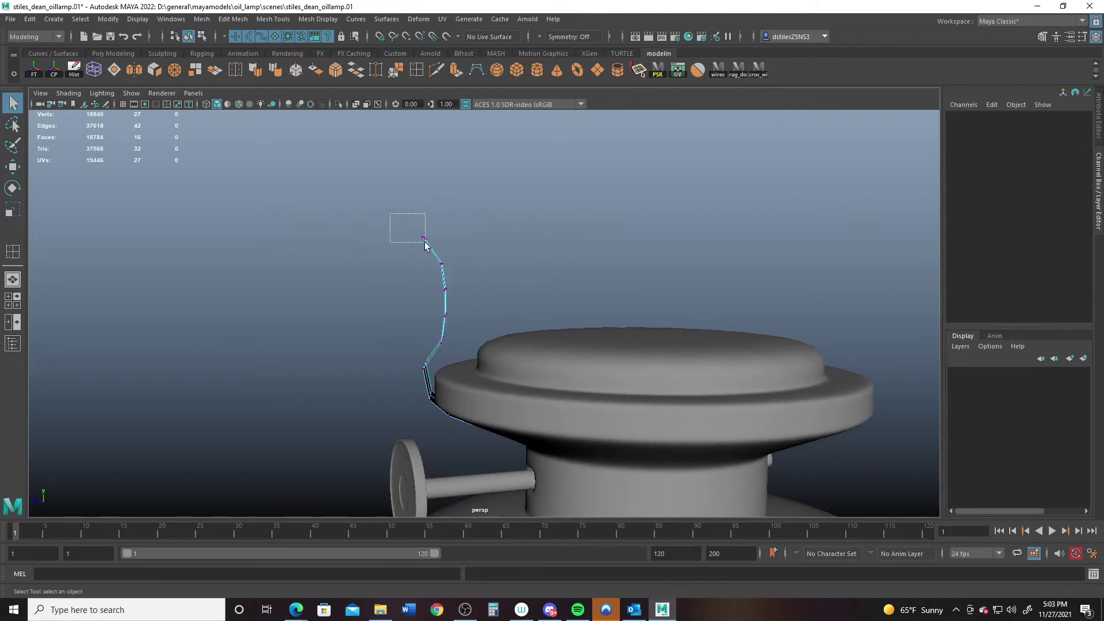
{"action": "key", "text": "w"}
{"action": "left_click_drag", "start_coordinate": [425, 245], "coordinate": [485, 263]}
{"action": "right_click_drag", "start_coordinate": [485, 263], "coordinate": [547, 239]}
{"action": "key", "text": "r"}
{"action": "left_click_drag", "start_coordinate": [606, 277], "coordinate": [582, 280]}
{"action": "left_click_drag", "start_coordinate": [582, 280], "coordinate": [564, 268], "text": "alt"}
{"action": "right_click_drag", "start_coordinate": [564, 268], "coordinate": [514, 162]}
{"action": "left_click_drag", "start_coordinate": [616, 280], "coordinate": [616, 280]}
{"action": "left_click_drag", "start_coordinate": [669, 234], "coordinate": [653, 234]}
Scale successive groups of upper vertex rows narrower in width to taper the strip gradually toward its top
{"action": "left_click_drag", "start_coordinate": [504, 171], "coordinate": [647, 265]}
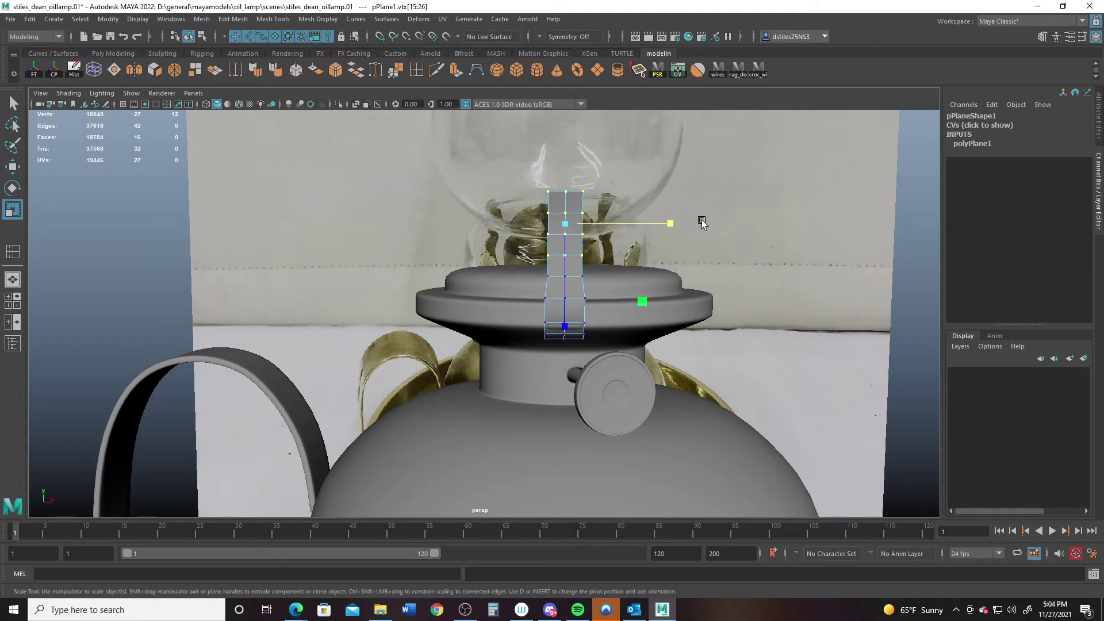
{"action": "left_click_drag", "start_coordinate": [541, 193], "coordinate": [619, 244]}
{"action": "left_click_drag", "start_coordinate": [662, 213], "coordinate": [658, 212]}
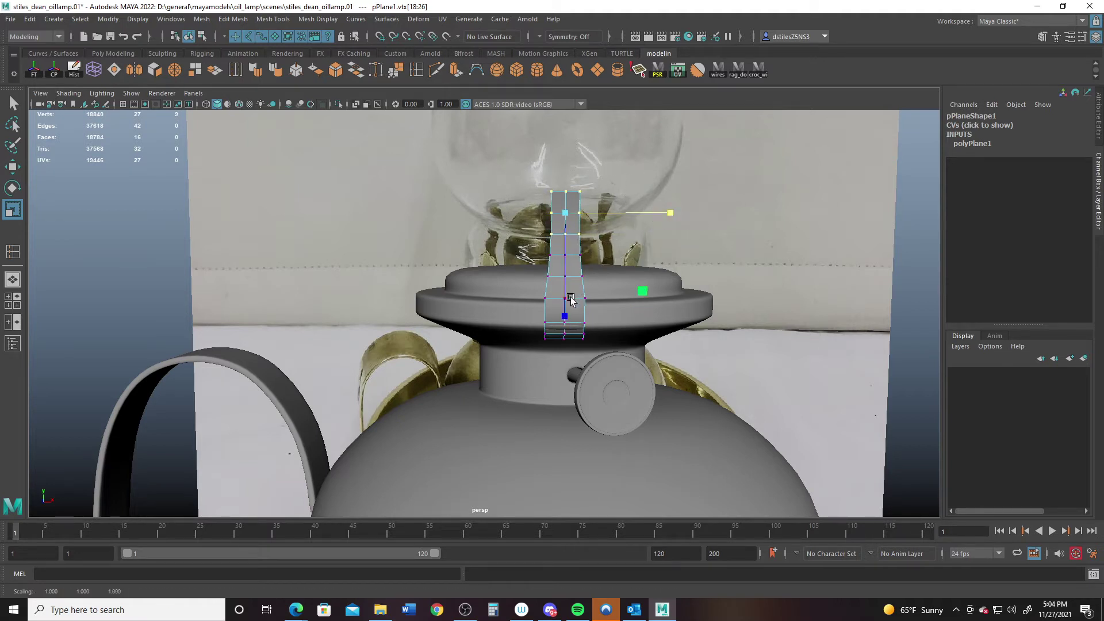
{"action": "left_click_drag", "start_coordinate": [514, 255], "coordinate": [646, 304], "text": "shift"}
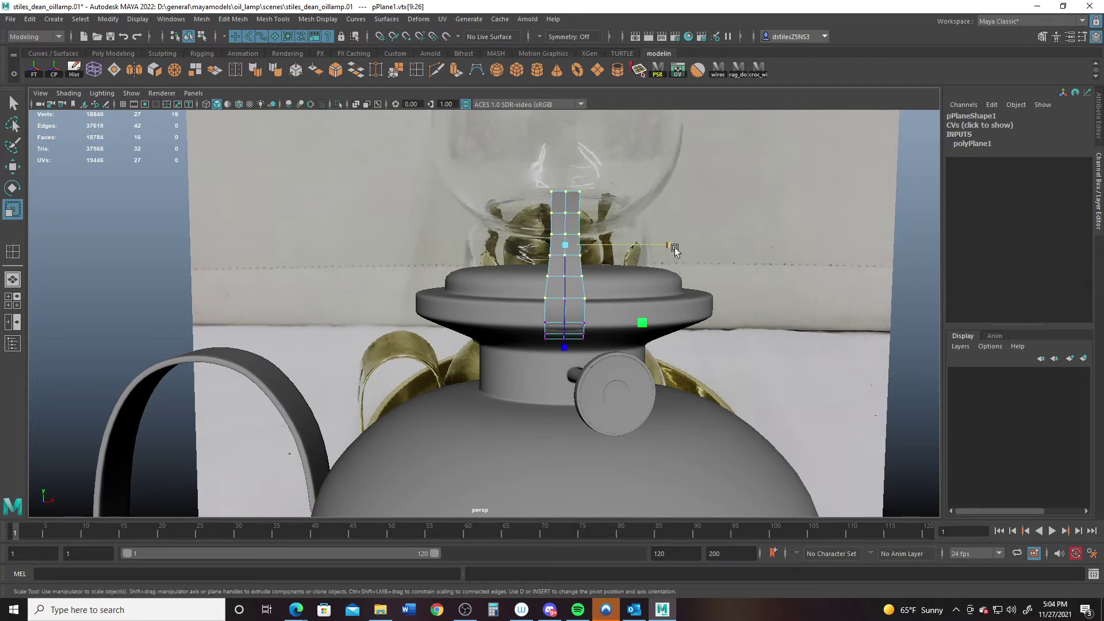
{"action": "left_click_drag", "start_coordinate": [675, 249], "coordinate": [666, 247]}
Raise the middle vertex of the strip's top edge to form a pointed tip
{"action": "mouse_move", "coordinate": [595, 262]}
{"action": "left_mouse_down", "text": "alt"}
{"action": "mouse_move", "coordinate": [612, 271]}
{"action": "mouse_move", "coordinate": [605, 256]}
{"action": "left_mouse_up", "text": "alt"}
{"action": "right_click_drag", "start_coordinate": [605, 256], "coordinate": [689, 284], "text": "alt"}
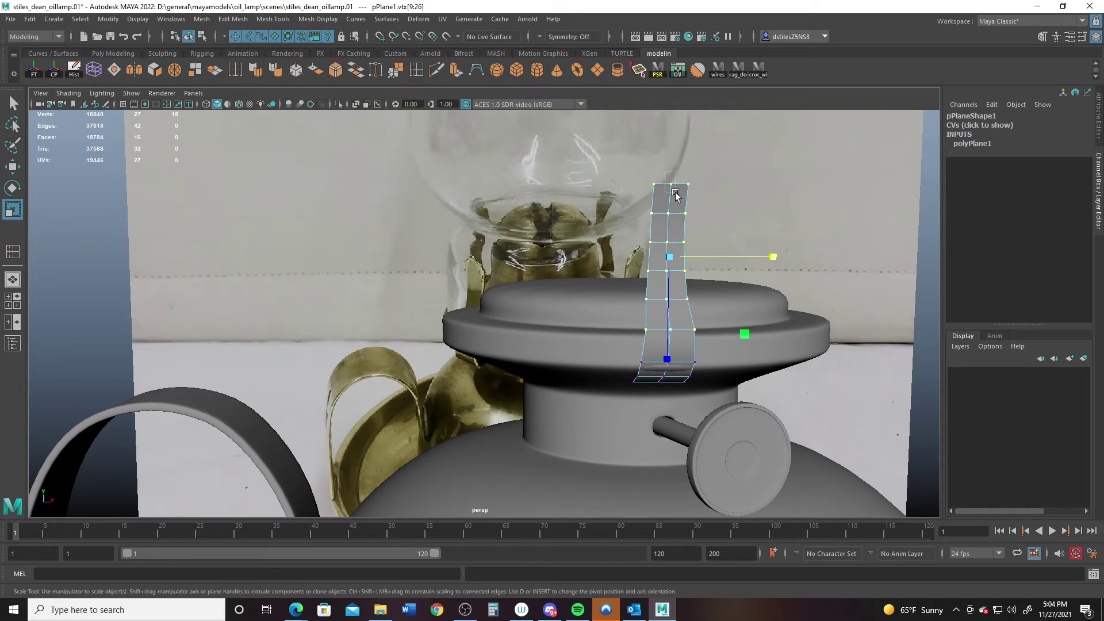
{"action": "key", "text": "w"}
{"action": "left_click_drag", "start_coordinate": [675, 195], "coordinate": [631, 242]}
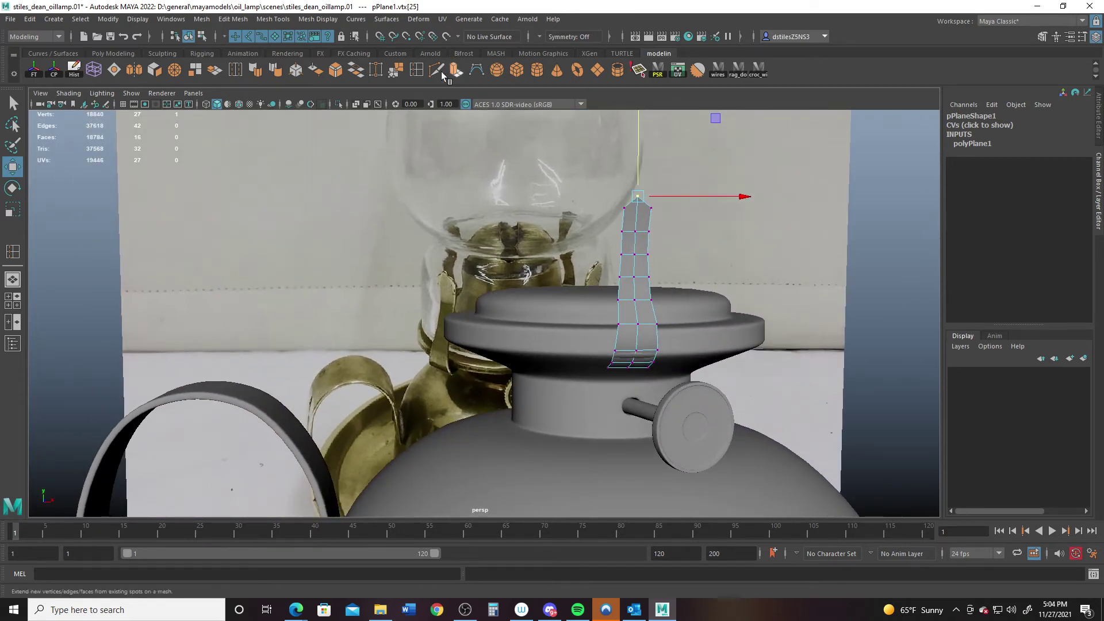
Duplicate the strip's center edge loop on both sides and lower the two new top vertices beside the pointed tip
{"action": "left_click", "coordinate": [236, 69]}
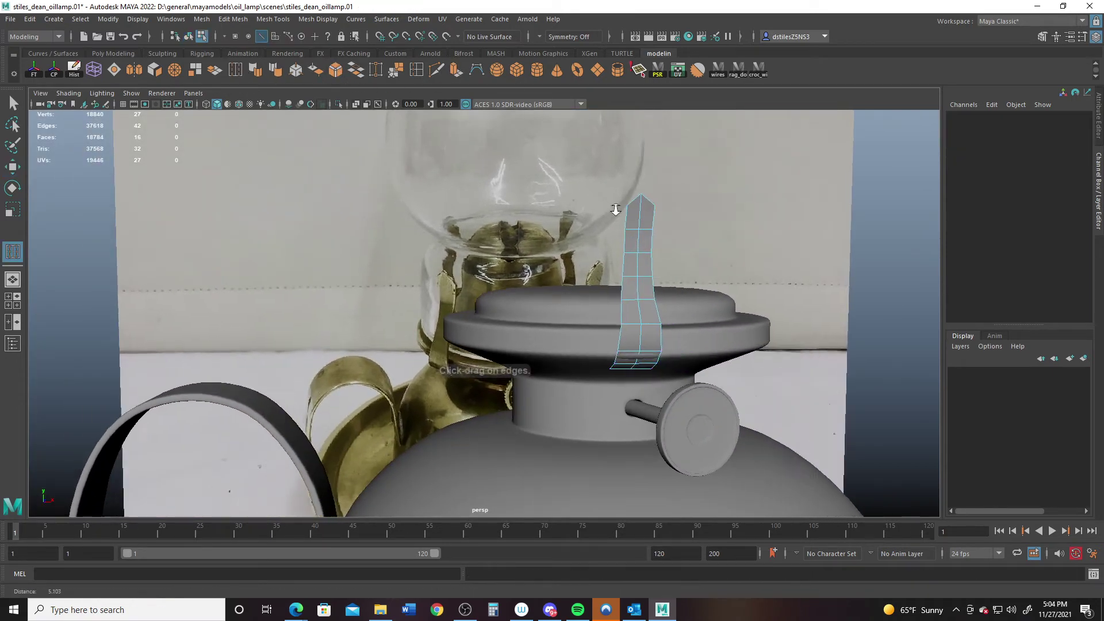
{"action": "scroll", "coordinate": [689, 235], "scroll_direction": "up", "scroll_amount": 2}
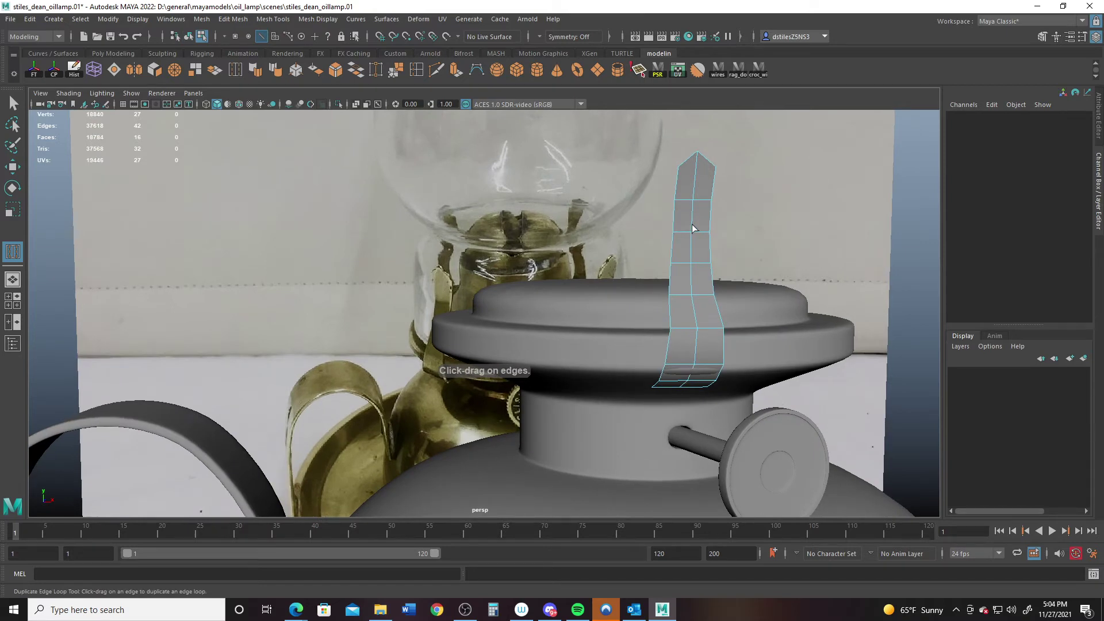
{"action": "left_click_drag", "start_coordinate": [693, 228], "coordinate": [694, 220]}
{"action": "key", "text": "q"}
{"action": "right_click", "coordinate": [692, 198]}
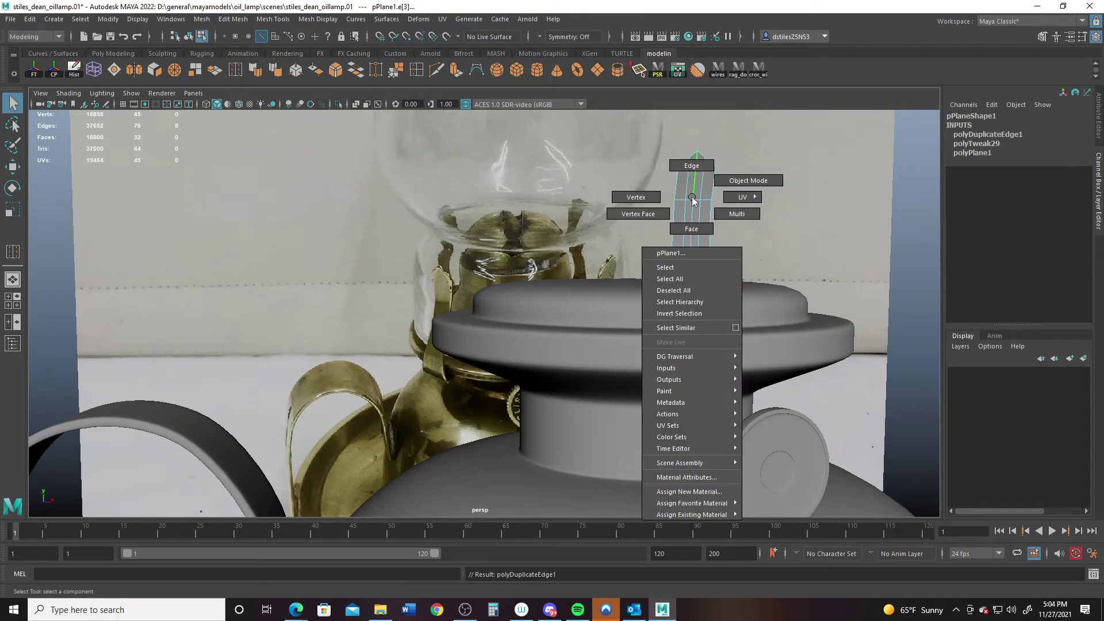
{"action": "left_click", "coordinate": [636, 197]}
{"action": "left_click", "coordinate": [689, 155]}
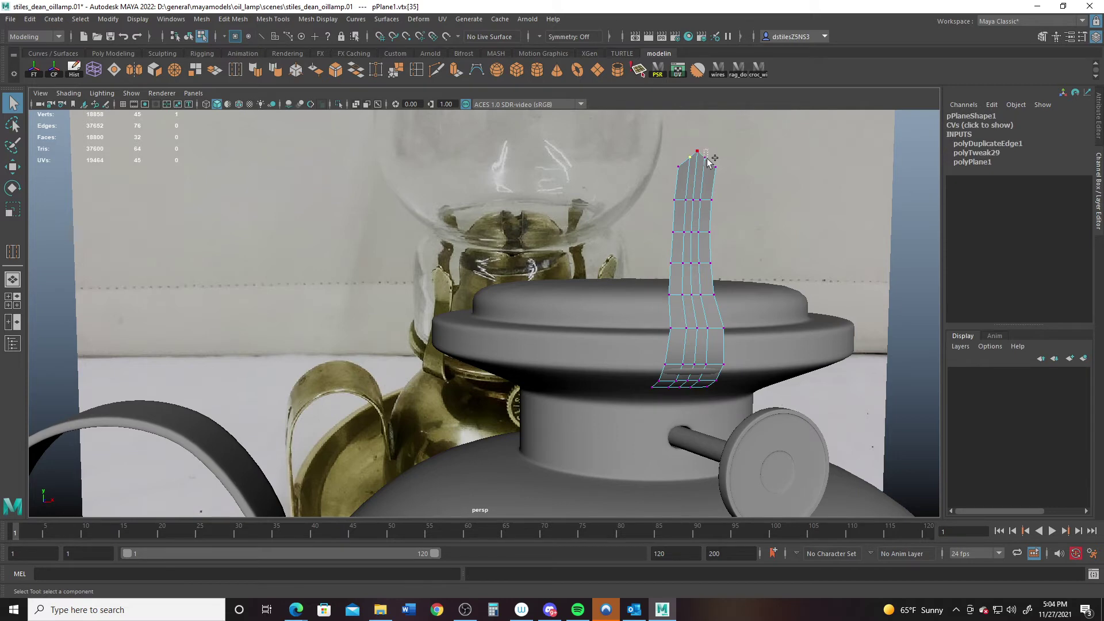
{"action": "key", "text": "w"}
{"action": "left_click_drag", "start_coordinate": [701, 136], "coordinate": [700, 137]}
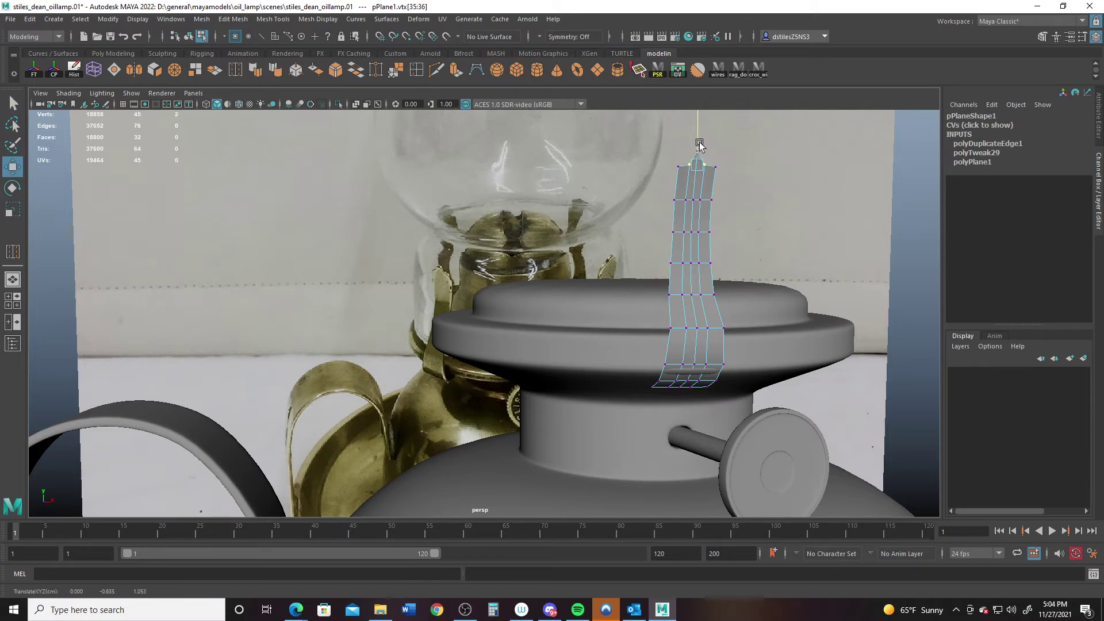
Preview the strip smoothed and extrude all its faces for thickness, with Local Translate Y 0.004 and Local Translate Z 0.017
{"action": "key", "text": "q"}
{"action": "right_click", "coordinate": [690, 199]}
{"action": "left_click", "coordinate": [754, 188]}
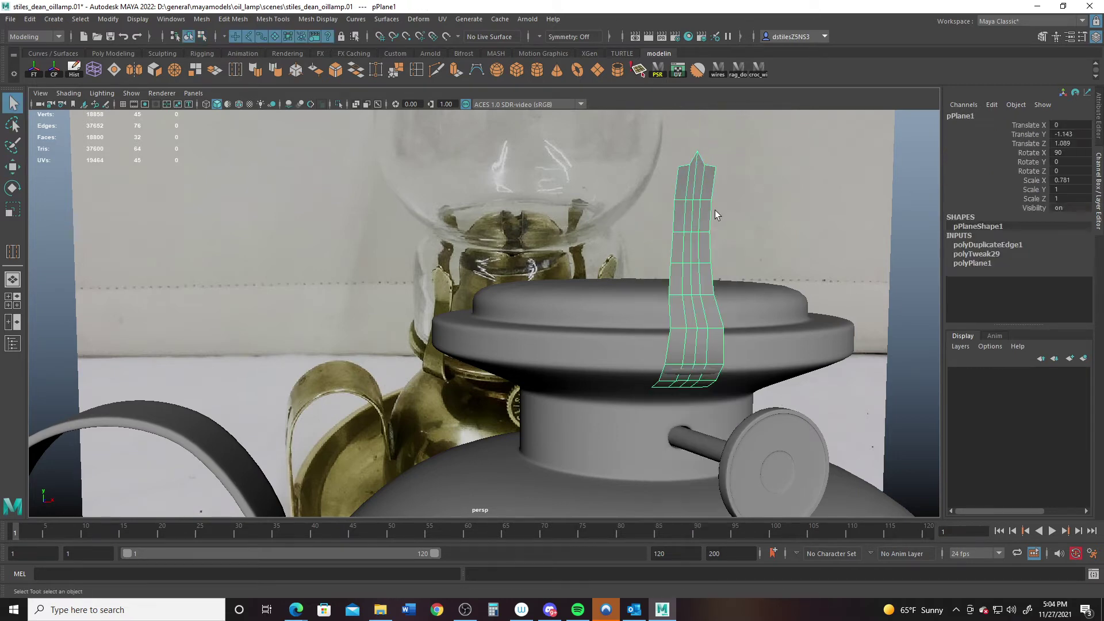
{"action": "left_click_drag", "start_coordinate": [714, 301], "coordinate": [608, 347], "text": "alt"}
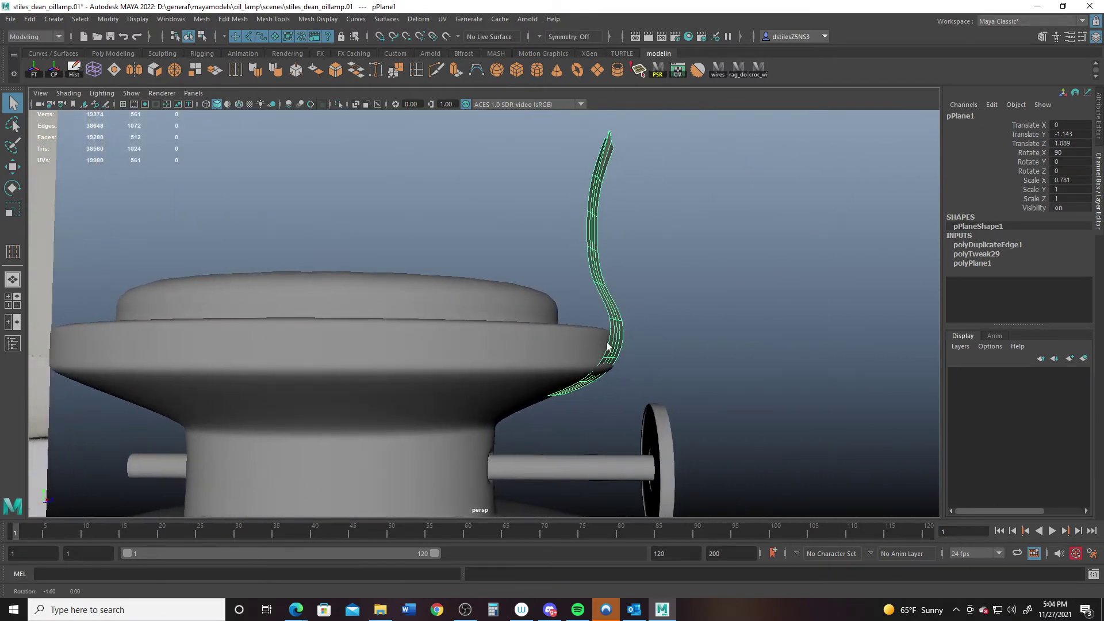
{"action": "right_click_drag", "start_coordinate": [608, 347], "coordinate": [578, 161]}
{"action": "key", "text": "ctrl+e"}
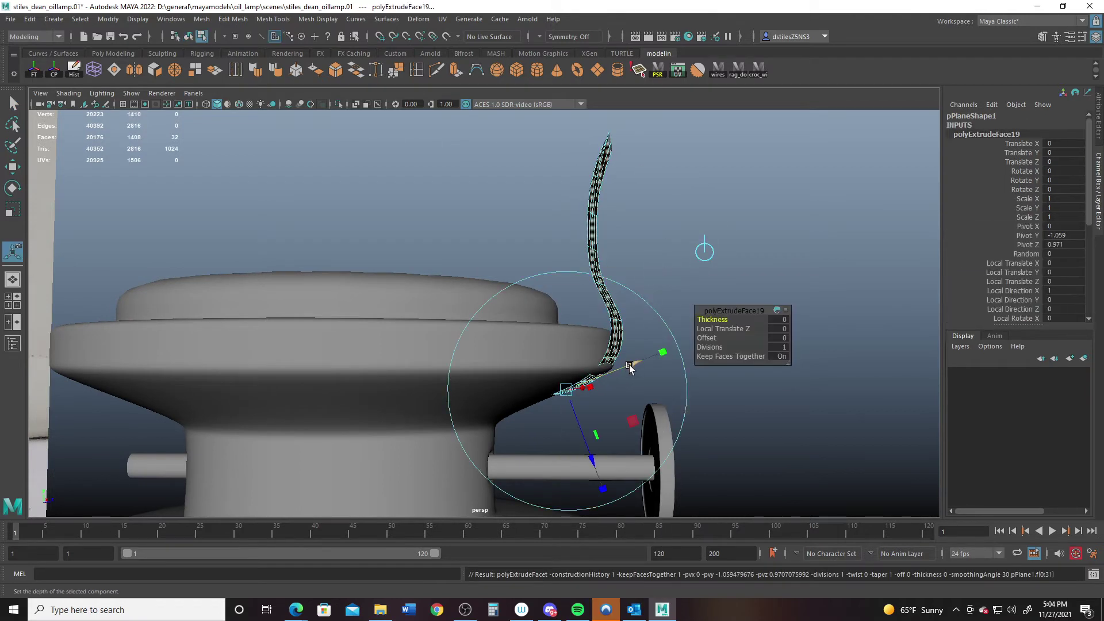
{"action": "left_click_drag", "start_coordinate": [630, 366], "coordinate": [634, 365]}
{"action": "left_click_drag", "start_coordinate": [594, 460], "coordinate": [622, 283]}
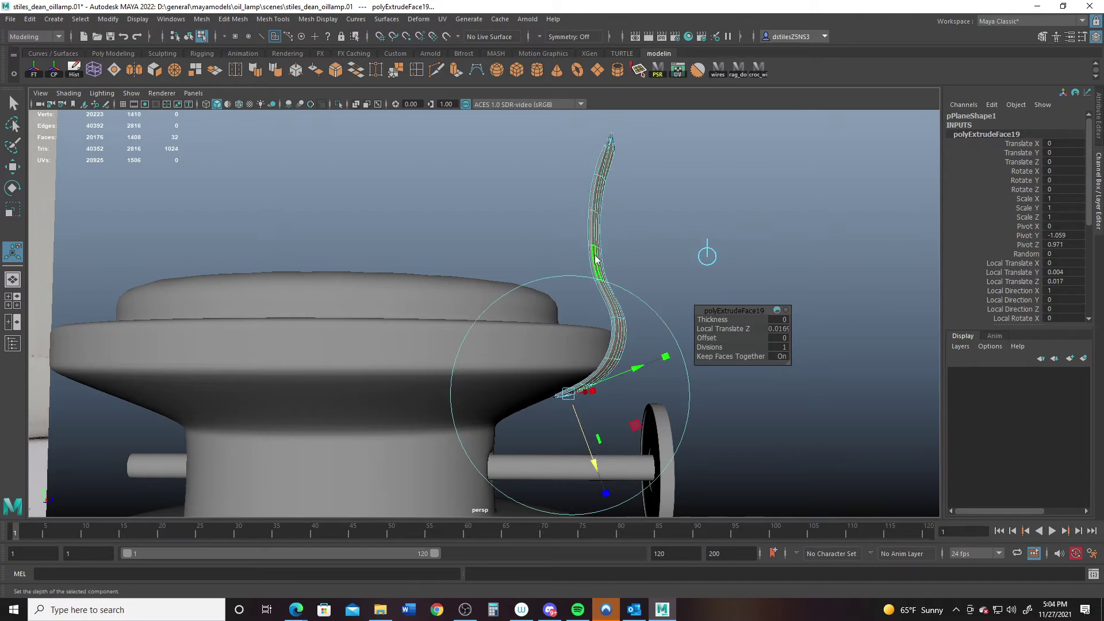
Extrude the thin end faces at the strip's lower end and move them further inward along the collar's underside
{"action": "right_click_drag", "start_coordinate": [596, 259], "coordinate": [648, 232]}
{"action": "left_click_drag", "start_coordinate": [648, 232], "coordinate": [527, 242], "text": "alt"}
{"action": "left_click_drag", "start_coordinate": [723, 251], "coordinate": [533, 331], "text": "alt"}
{"action": "right_click_drag", "start_coordinate": [530, 291], "coordinate": [535, 318]}
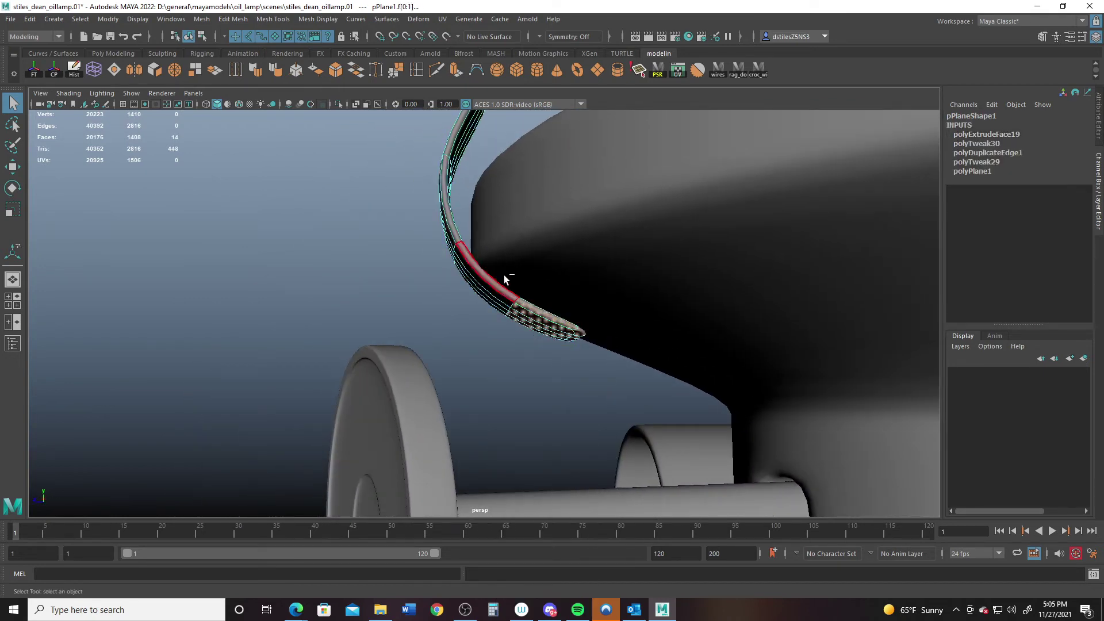
{"action": "left_click_drag", "start_coordinate": [538, 349], "coordinate": [567, 348], "text": "ctrl"}
{"action": "key", "text": "w"}
{"action": "left_click_drag", "start_coordinate": [631, 235], "coordinate": [636, 246]}
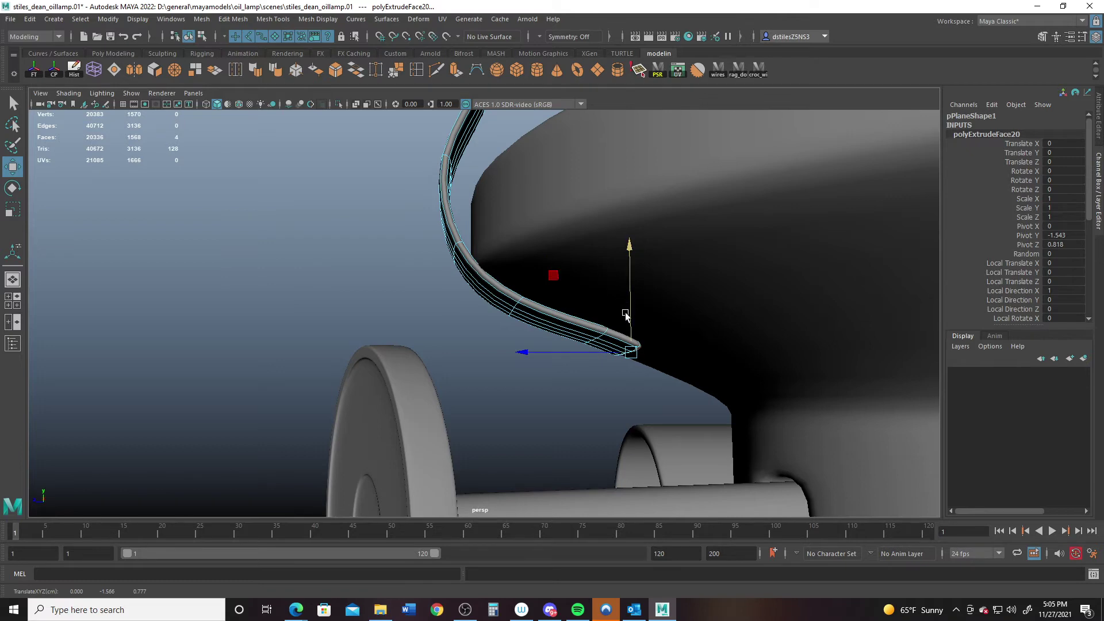
{"action": "left_click_drag", "start_coordinate": [524, 353], "coordinate": [544, 356]}
{"action": "left_click_drag", "start_coordinate": [644, 247], "coordinate": [566, 280]}
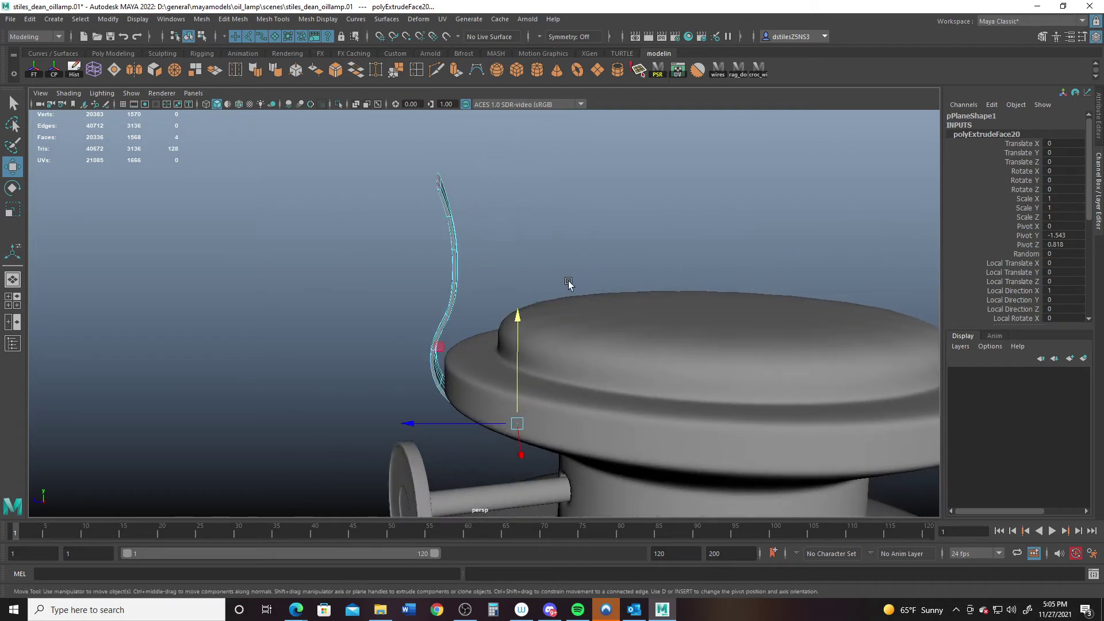
Select the vertices beside the prong's pointed tip and move them along the Z axis to reshape the tip
{"action": "left_click_drag", "start_coordinate": [549, 236], "coordinate": [576, 305], "text": "alt"}
{"action": "right_click_drag", "start_coordinate": [633, 308], "coordinate": [596, 288]}
{"action": "left_click_drag", "start_coordinate": [604, 325], "coordinate": [490, 419]}
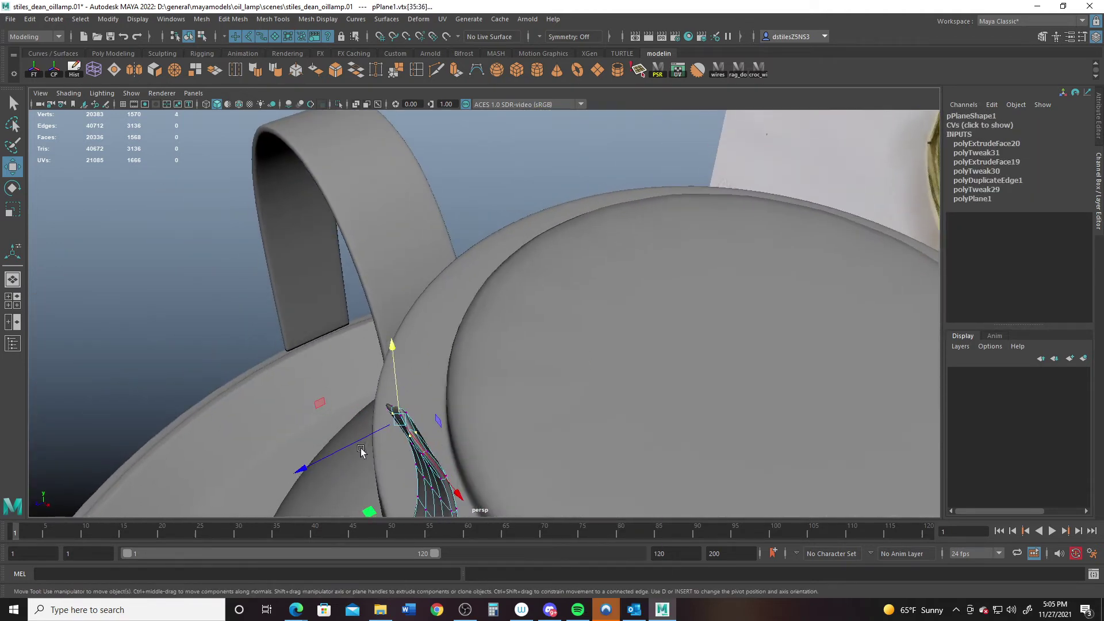
{"action": "left_click_drag", "start_coordinate": [304, 470], "coordinate": [523, 402]}
{"action": "left_click_drag", "start_coordinate": [423, 352], "coordinate": [681, 376], "text": "alt"}
{"action": "key", "text": "F8"}
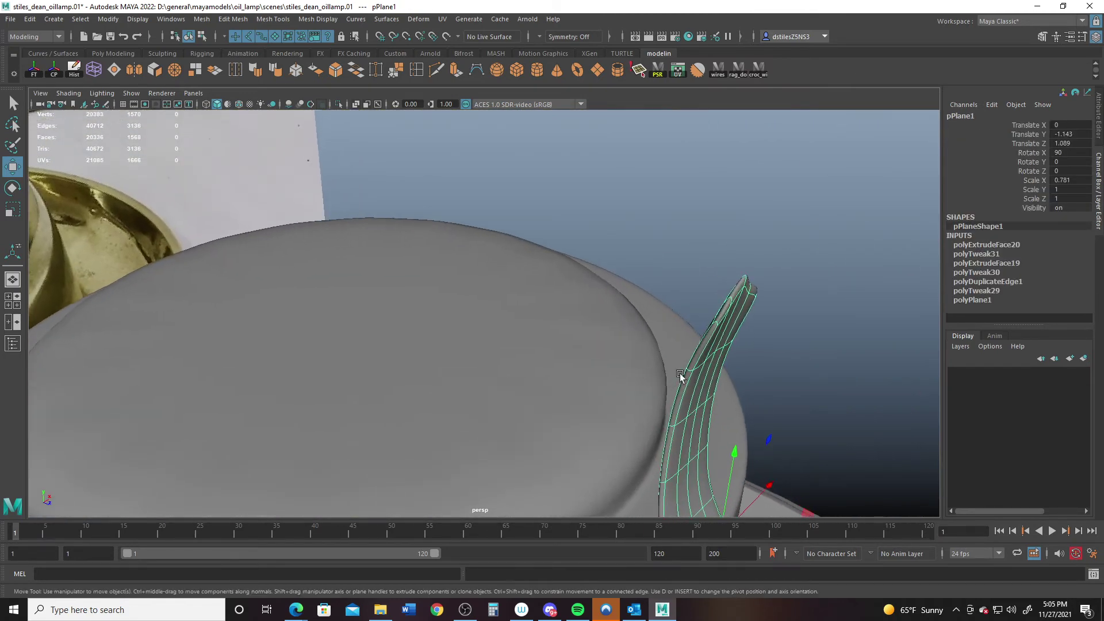
Split the edge ring across the prong's thickness to add an edge loop around its side faces
{"action": "right_click_drag", "start_coordinate": [701, 380], "coordinate": [718, 198]}
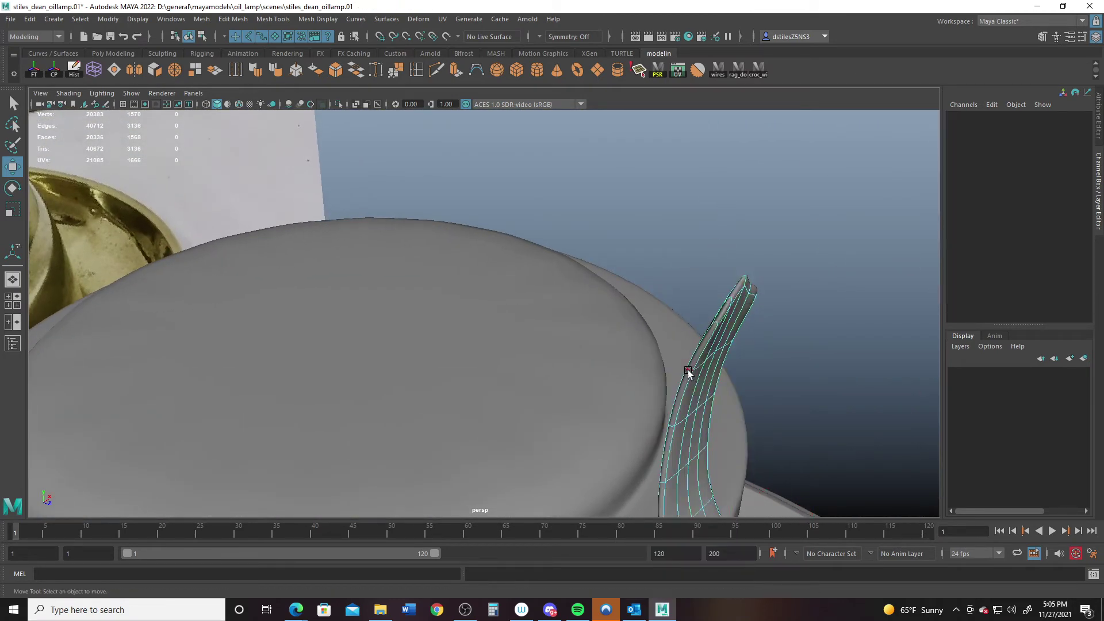
{"action": "left_click", "coordinate": [689, 372]}
{"action": "key", "text": "q"}
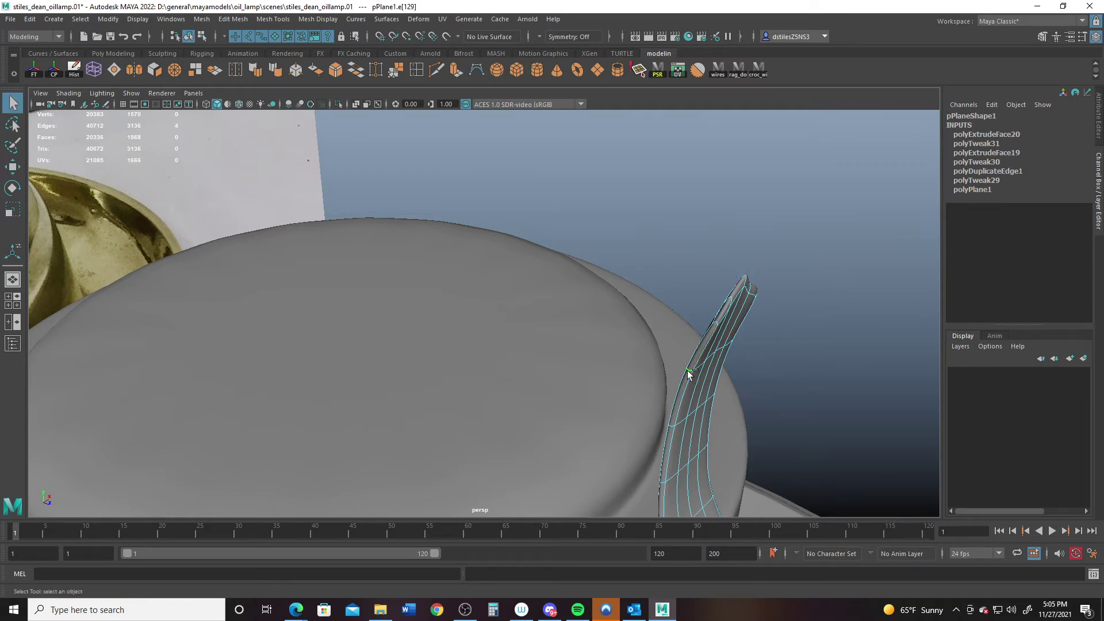
{"action": "right_click", "coordinate": [688, 370], "text": "ctrl"}
{"action": "mouse_move", "coordinate": [622, 392]}
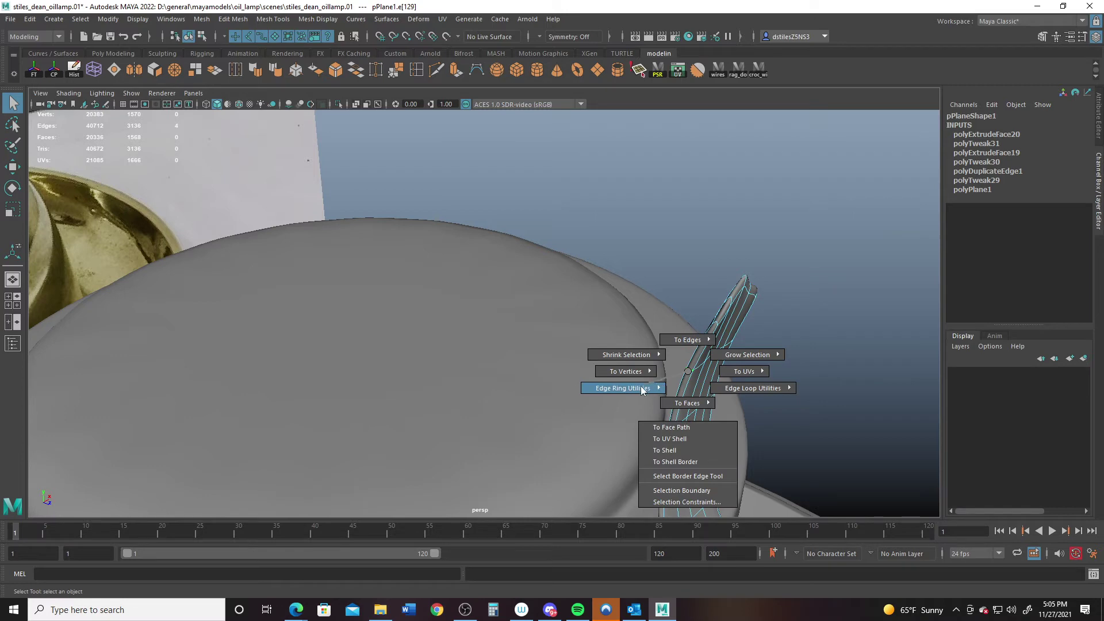
{"action": "right_click_drag", "start_coordinate": [694, 402], "coordinate": [694, 402]}
{"action": "left_click_drag", "start_coordinate": [691, 396], "coordinate": [603, 349], "text": "alt"}
{"action": "right_click_drag", "start_coordinate": [604, 292], "coordinate": [733, 221]}
Select the outer corner vertices on both sides of the prong's tip and move them slightly inward along Z
{"action": "left_click_drag", "start_coordinate": [726, 348], "coordinate": [424, 323], "text": "alt"}
{"action": "right_click_drag", "start_coordinate": [424, 322], "coordinate": [551, 411], "text": "alt"}
{"action": "left_click", "coordinate": [451, 431]}
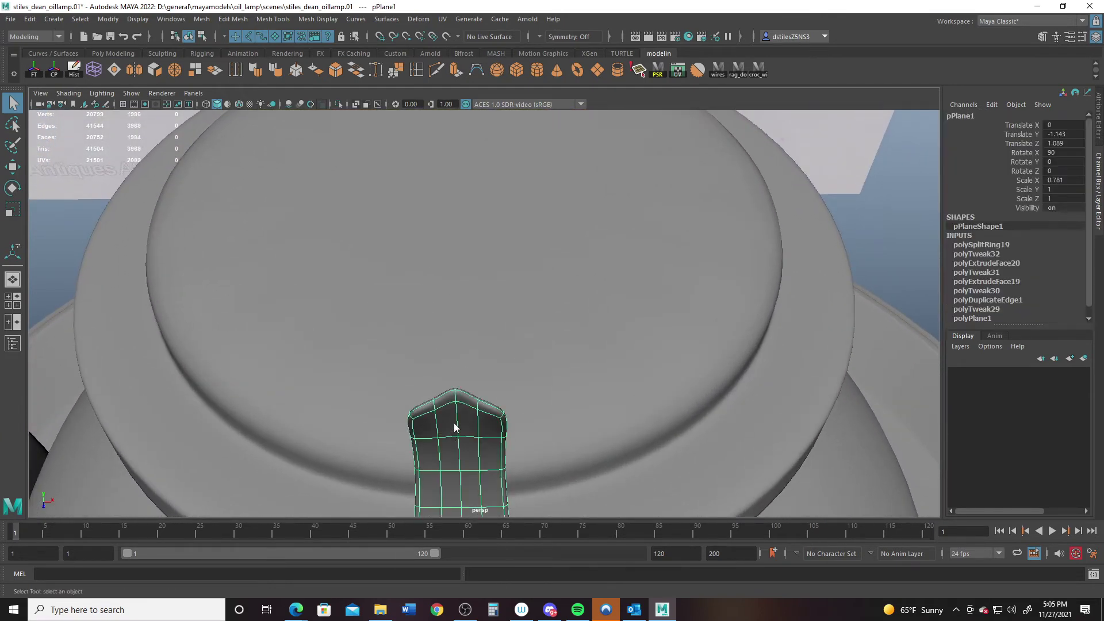
{"action": "right_click_drag", "start_coordinate": [454, 426], "coordinate": [399, 382]}
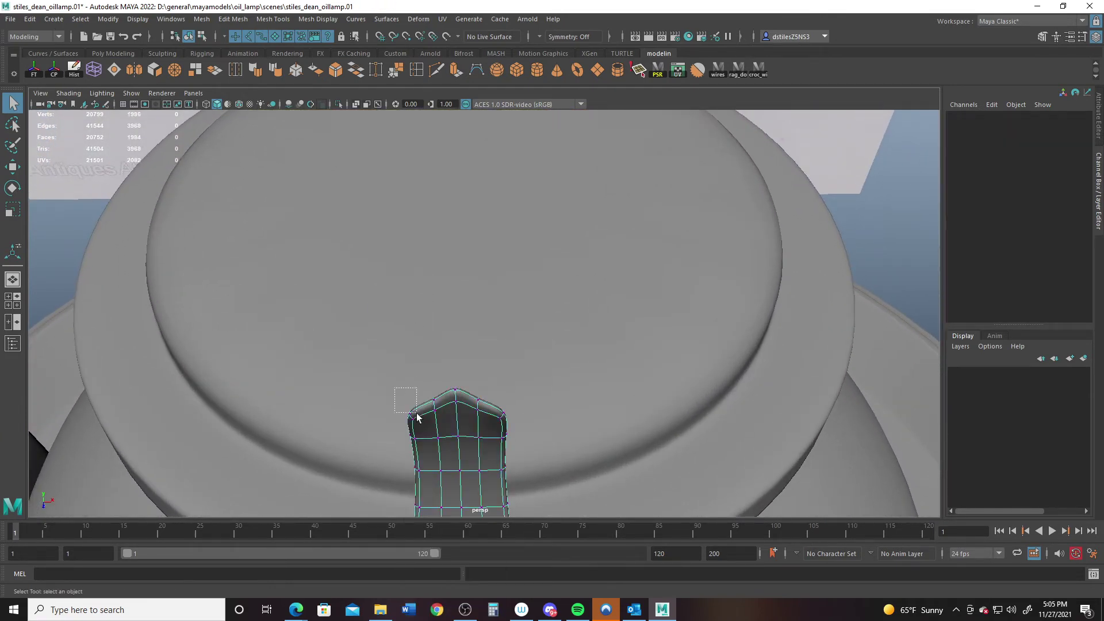
{"action": "left_click_drag", "start_coordinate": [417, 413], "coordinate": [417, 414]}
{"action": "key", "text": "w"}
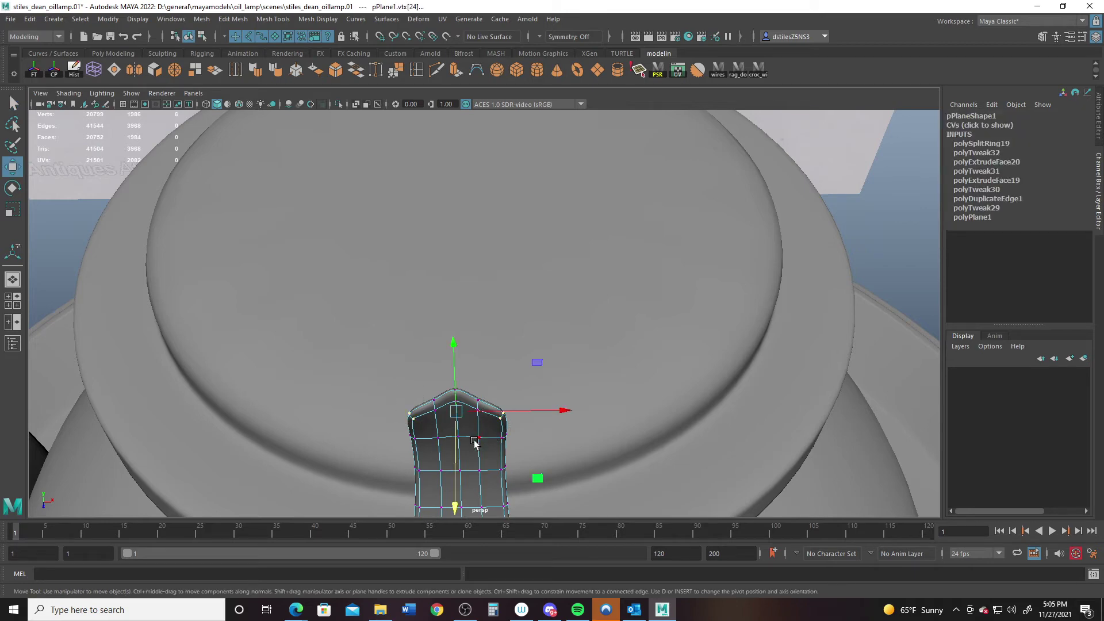
{"action": "left_click_drag", "start_coordinate": [454, 455], "coordinate": [456, 453]}
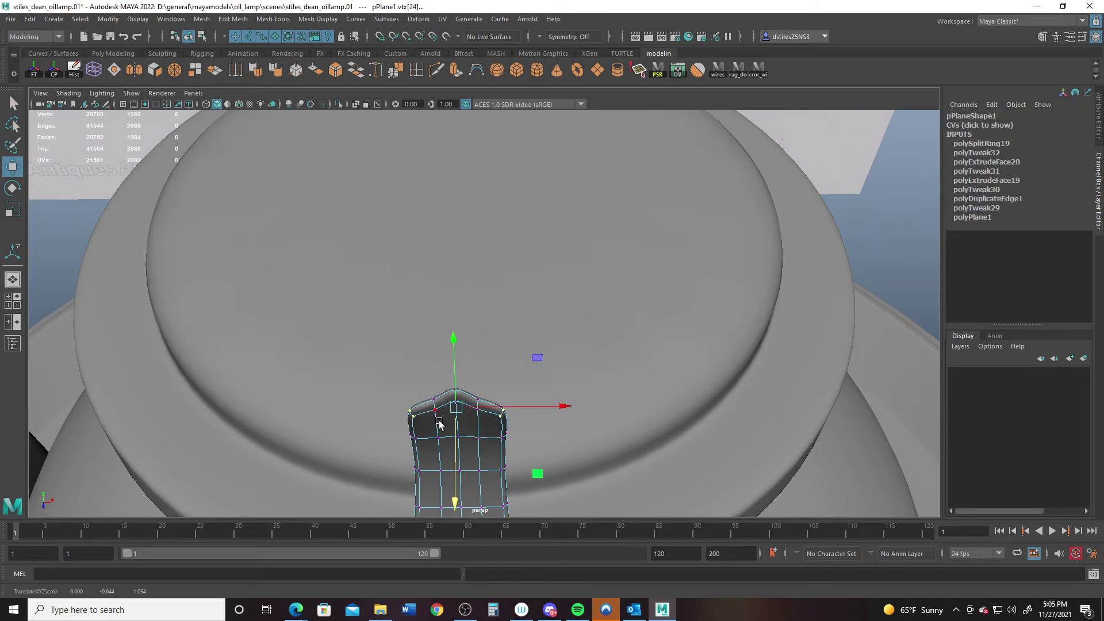
{"action": "right_click_drag", "start_coordinate": [440, 424], "coordinate": [537, 258]}
Select the top rows of vertices around the prong's pointed tip and scale them wider along X
{"action": "left_click_drag", "start_coordinate": [543, 378], "coordinate": [378, 273], "text": "alt"}
{"action": "left_click", "coordinate": [265, 246]}
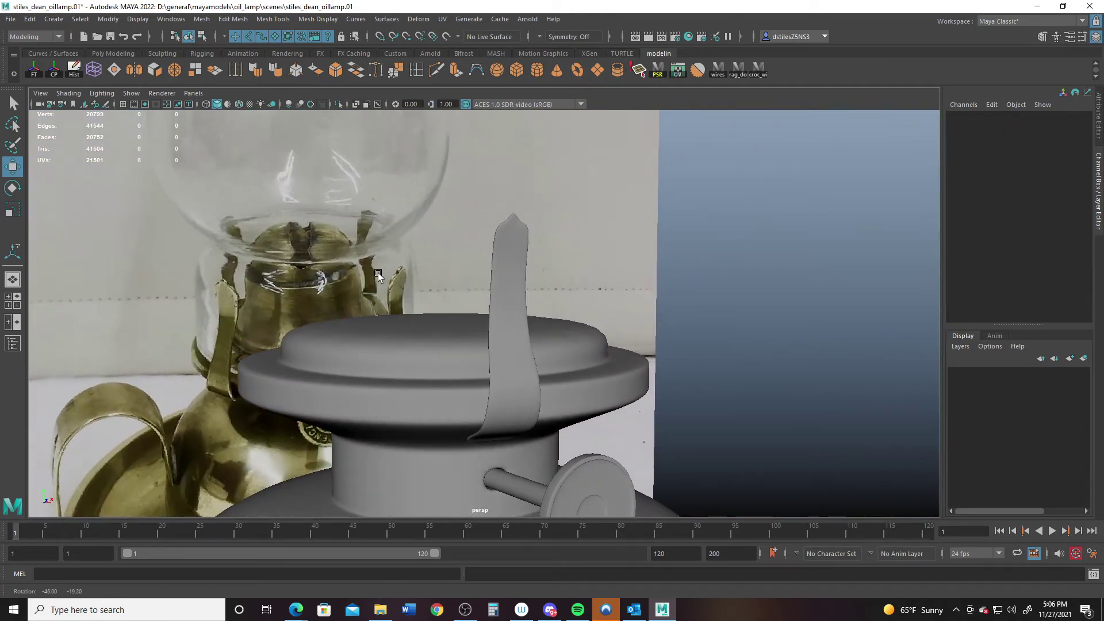
{"action": "mouse_move", "coordinate": [378, 272]}
{"action": "right_mouse_down", "text": "alt"}
{"action": "mouse_move", "coordinate": [336, 255]}
{"action": "mouse_move", "coordinate": [398, 267]}
{"action": "right_mouse_up", "text": "alt"}
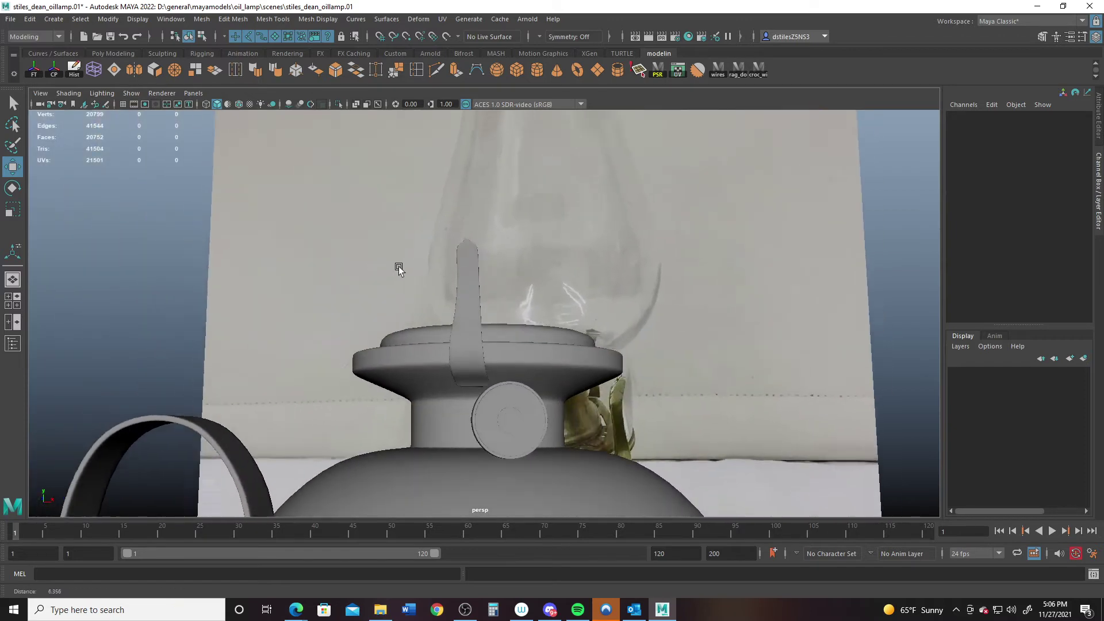
{"action": "left_click_drag", "start_coordinate": [399, 267], "coordinate": [460, 299], "text": "alt"}
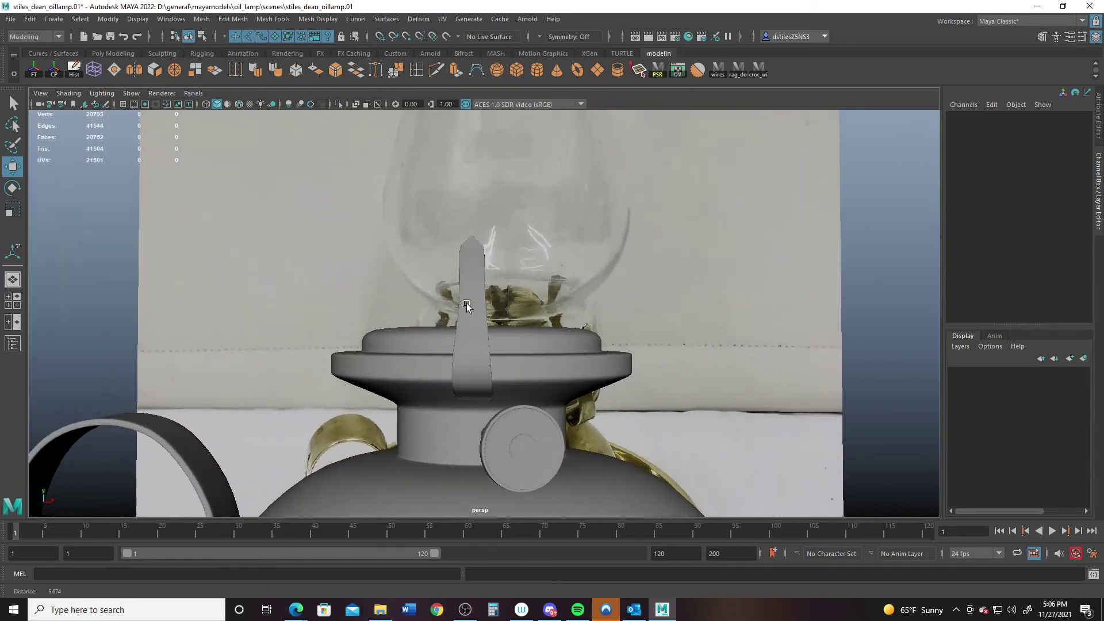
{"action": "left_click", "coordinate": [470, 276]}
{"action": "right_click", "coordinate": [478, 274]}
{"action": "left_click", "coordinate": [423, 274]}
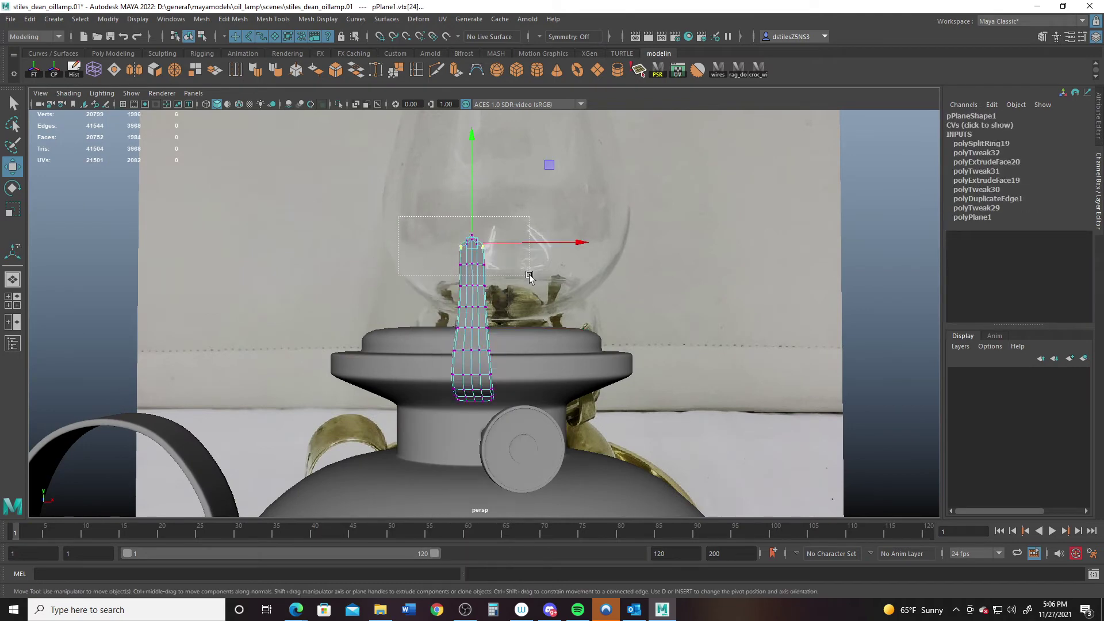
{"action": "left_click_drag", "start_coordinate": [529, 276], "coordinate": [529, 276]}
{"action": "key", "text": "r"}
{"action": "left_click_drag", "start_coordinate": [582, 246], "coordinate": [581, 248]}
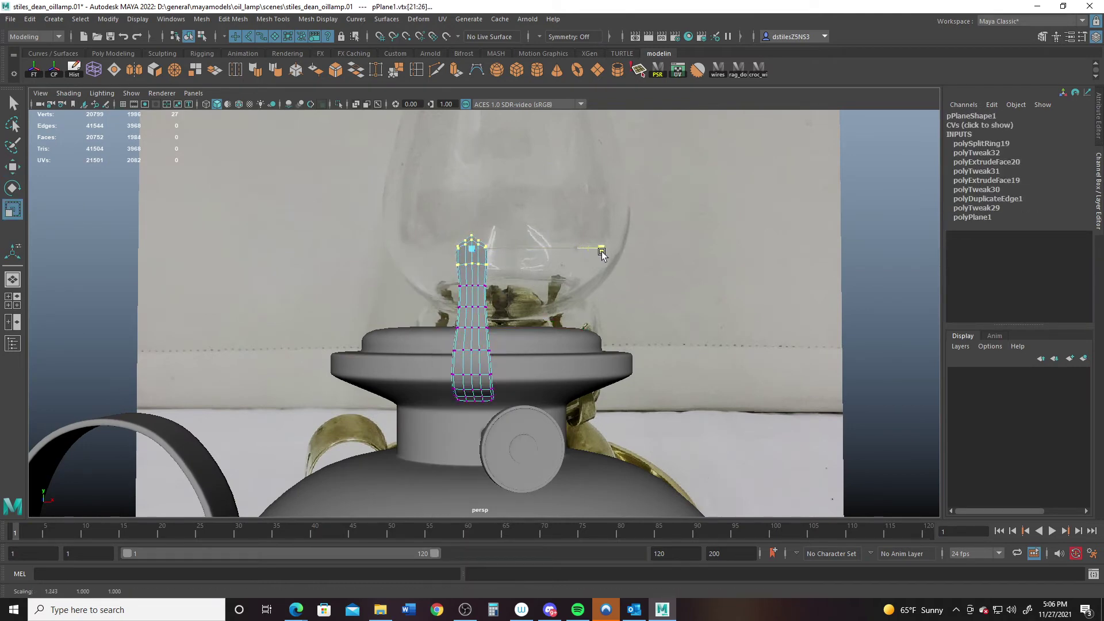
{"action": "left_click_drag", "start_coordinate": [482, 291], "coordinate": [552, 297], "text": "alt"}
{"action": "right_click_drag", "start_coordinate": [495, 315], "coordinate": [696, 311]}
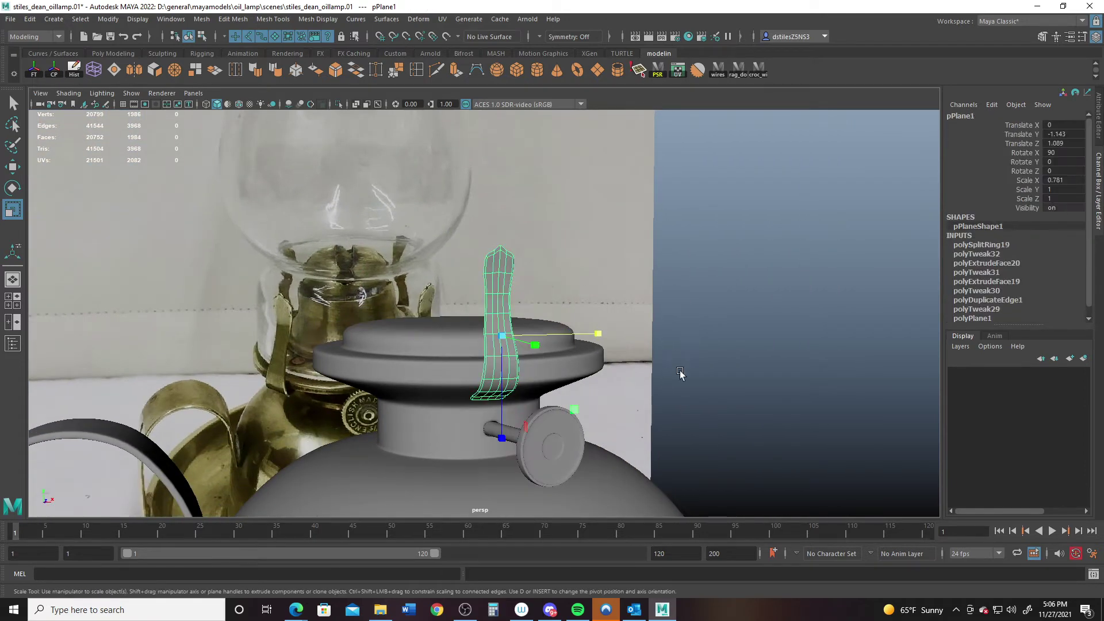
Select the vertices at the prong's lower end and move them in the YZ plane against the collar's sloping underside
{"action": "left_click_drag", "start_coordinate": [680, 374], "coordinate": [509, 376], "text": "alt"}
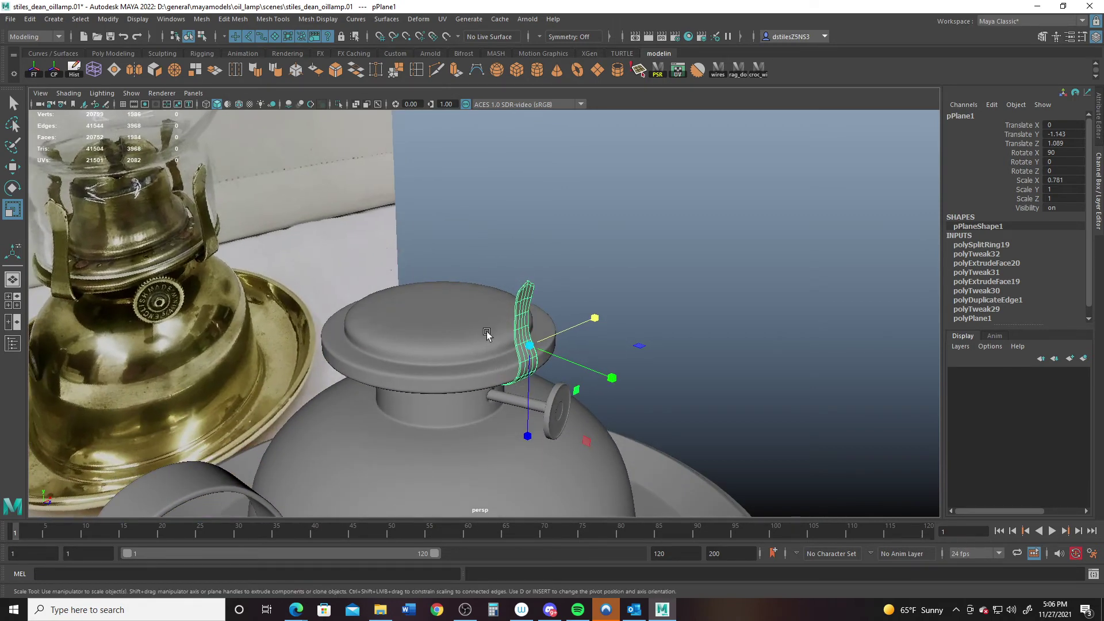
{"action": "left_click_drag", "start_coordinate": [490, 390], "coordinate": [463, 366], "text": "alt"}
{"action": "right_click_drag", "start_coordinate": [462, 364], "coordinate": [419, 286], "text": "alt"}
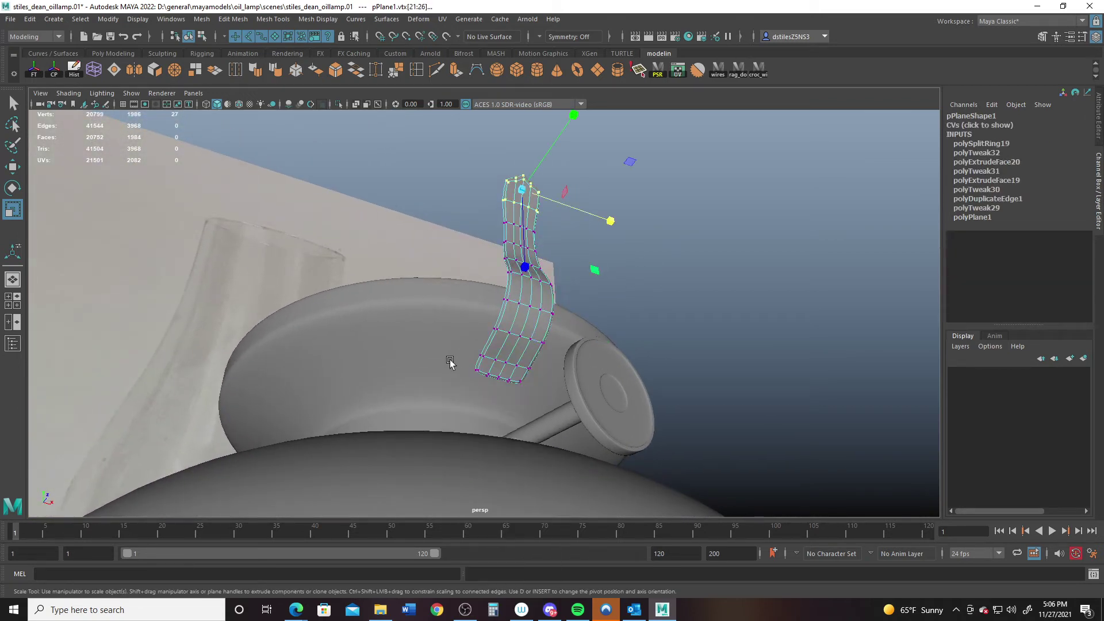
{"action": "left_click_drag", "start_coordinate": [485, 386], "coordinate": [693, 421]}
{"action": "key", "text": "w"}
{"action": "right_click_drag", "start_coordinate": [693, 422], "coordinate": [698, 424], "text": "alt"}
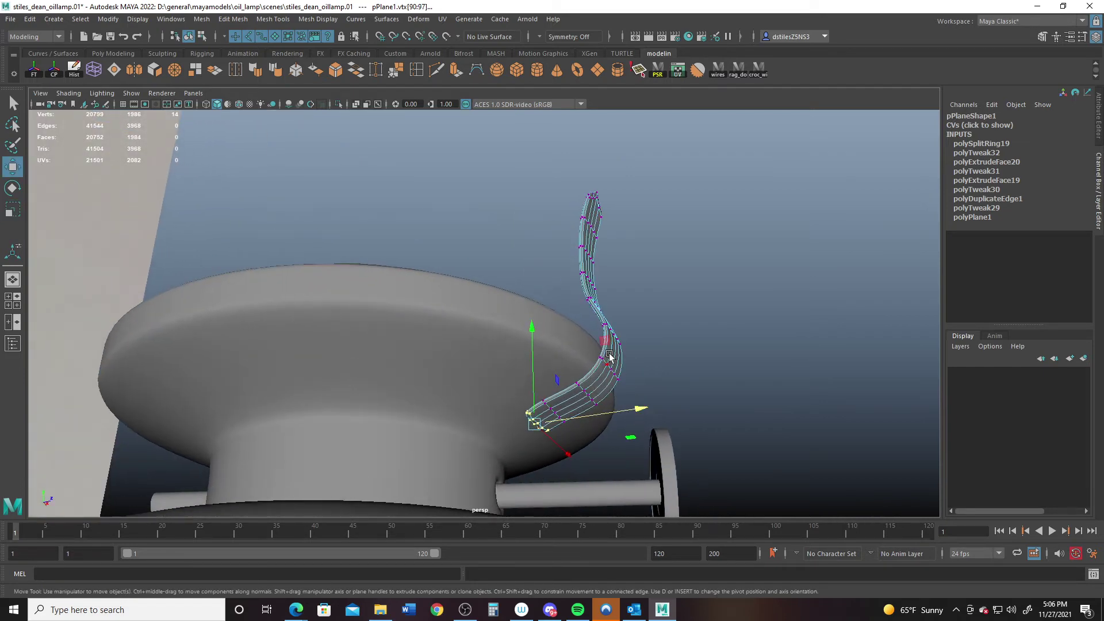
{"action": "left_click_drag", "start_coordinate": [605, 340], "coordinate": [517, 357]}
Create a polygon sphere with radius 0.25 and move it down to the collar near the prong's lower end
{"action": "left_click", "coordinate": [497, 69]}
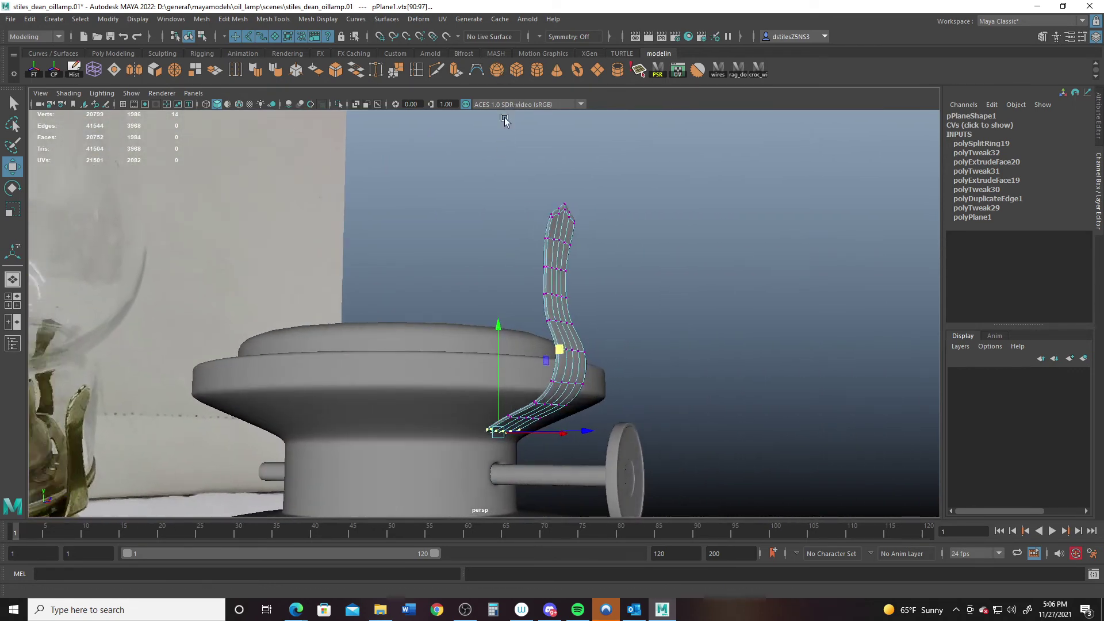
{"action": "left_click_drag", "start_coordinate": [833, 308], "coordinate": [928, 257], "text": "alt"}
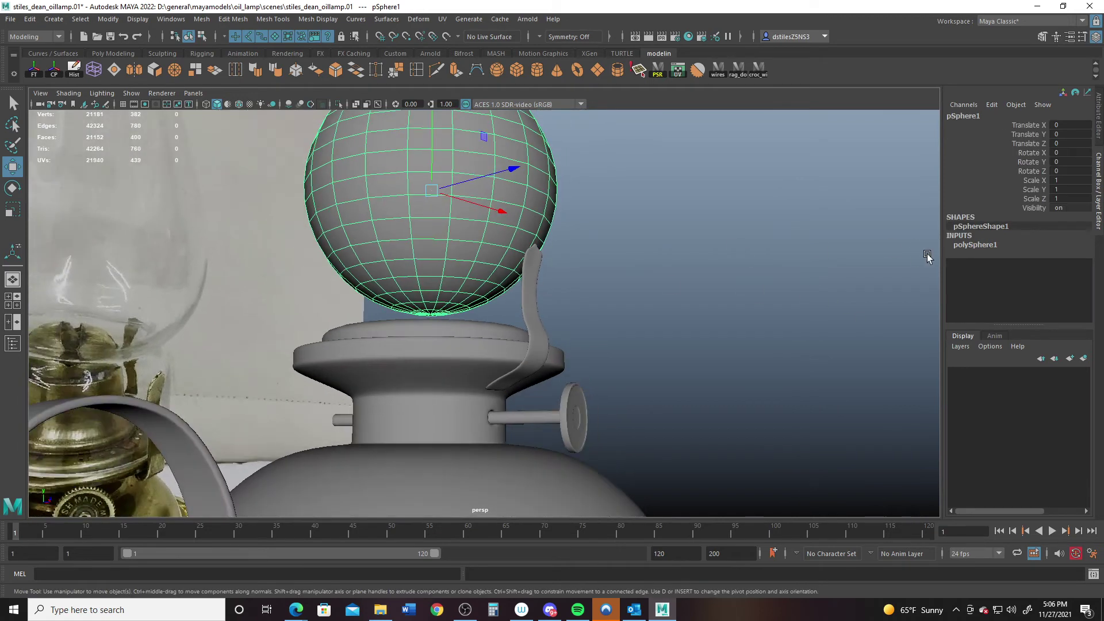
{"action": "left_click", "coordinate": [976, 246]}
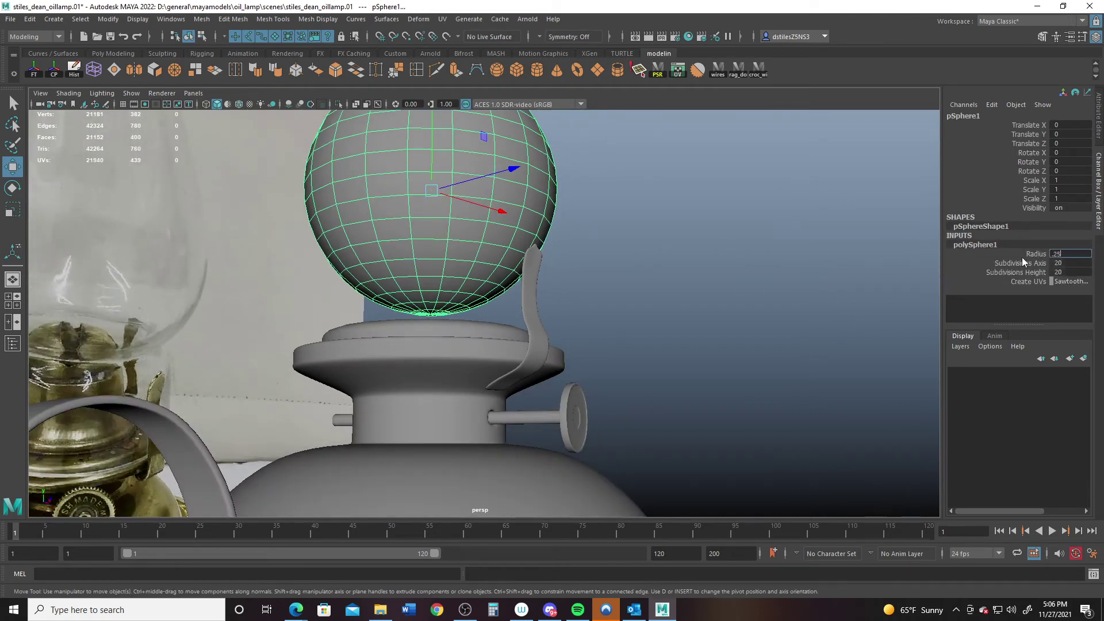
{"action": "key", "text": "Return"}
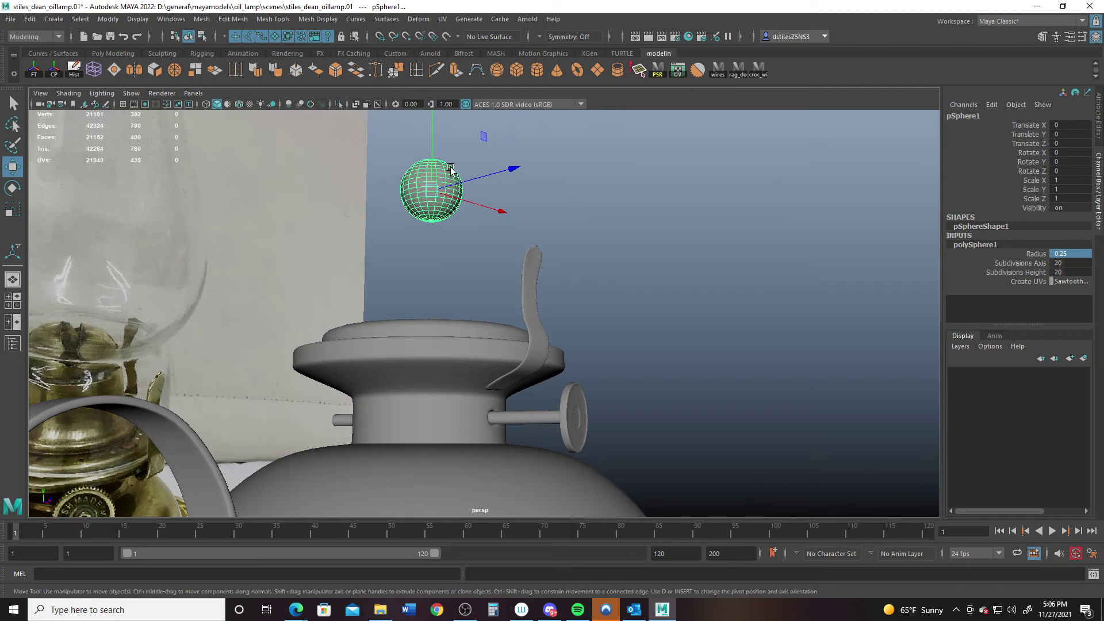
{"action": "left_click_drag", "start_coordinate": [451, 168], "coordinate": [505, 375], "text": "alt"}
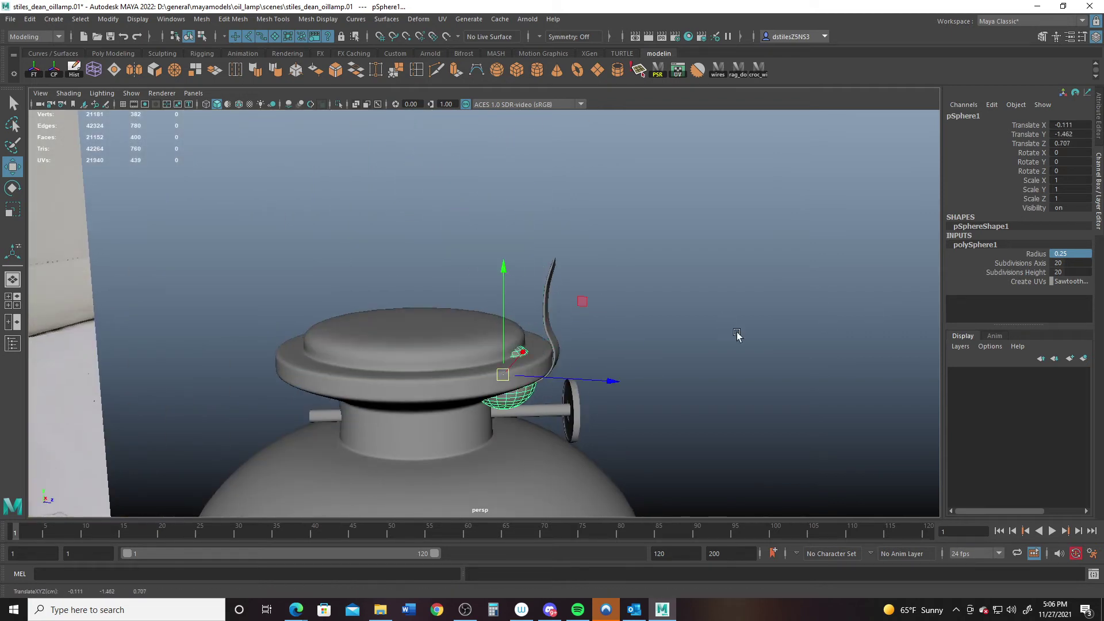
Set the sphere's axis and height subdivisions to 8 and its radius to 0.1
{"action": "left_click_drag", "start_coordinate": [627, 385], "coordinate": [550, 347], "text": "alt"}
{"action": "right_click_drag", "start_coordinate": [550, 347], "coordinate": [685, 334], "text": "alt"}
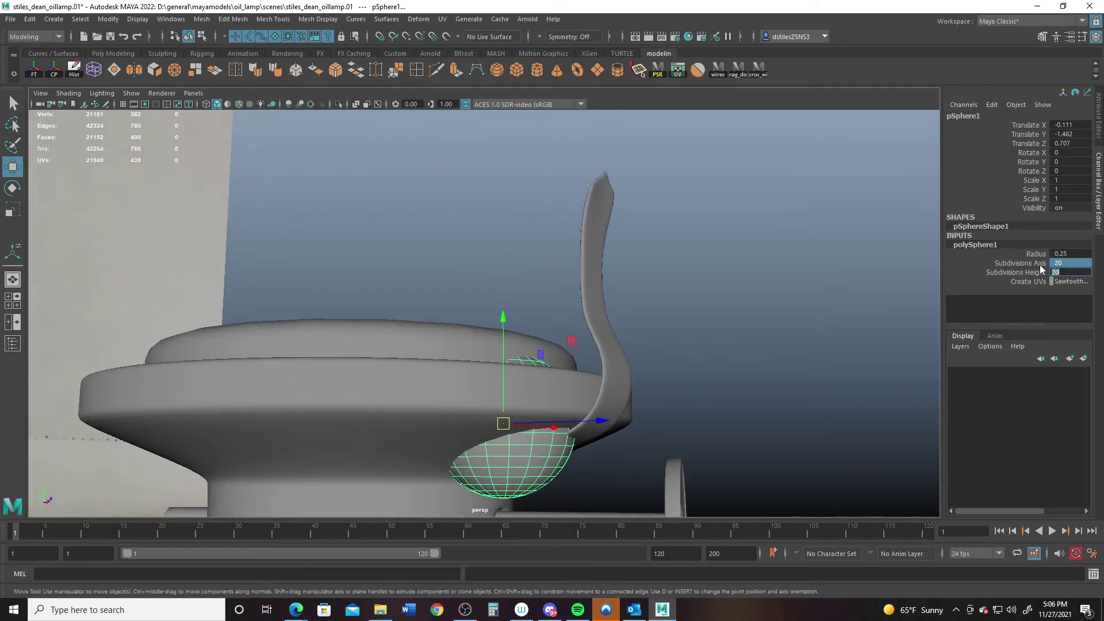
{"action": "key", "text": "Return"}
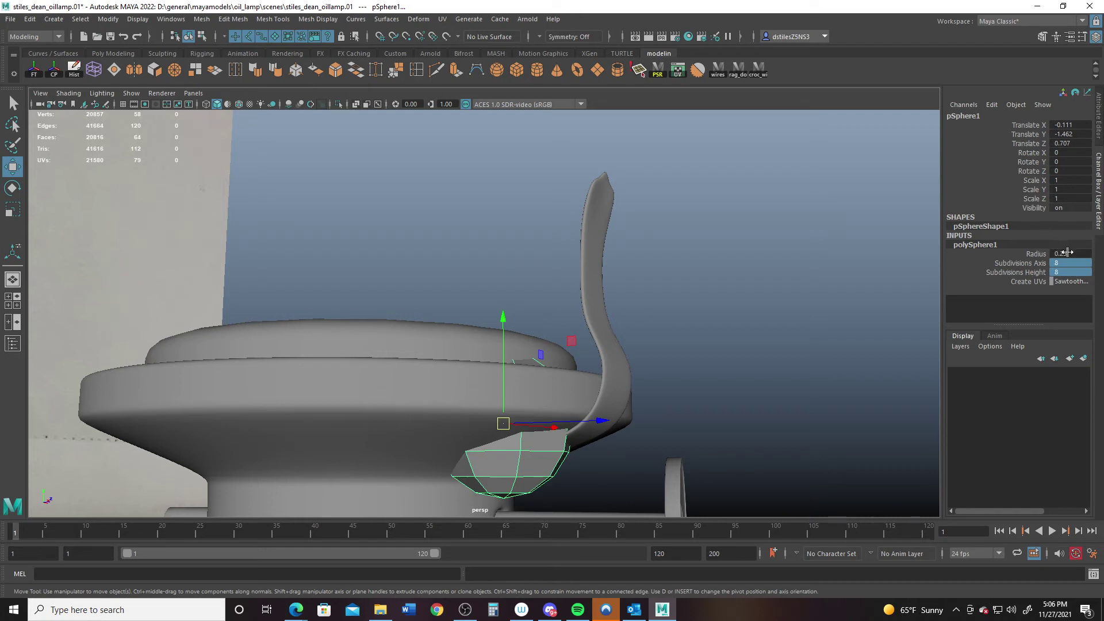
{"action": "left_click", "coordinate": [1058, 253]}
{"action": "type", "text": ".1"}
{"action": "key", "text": "Return"}
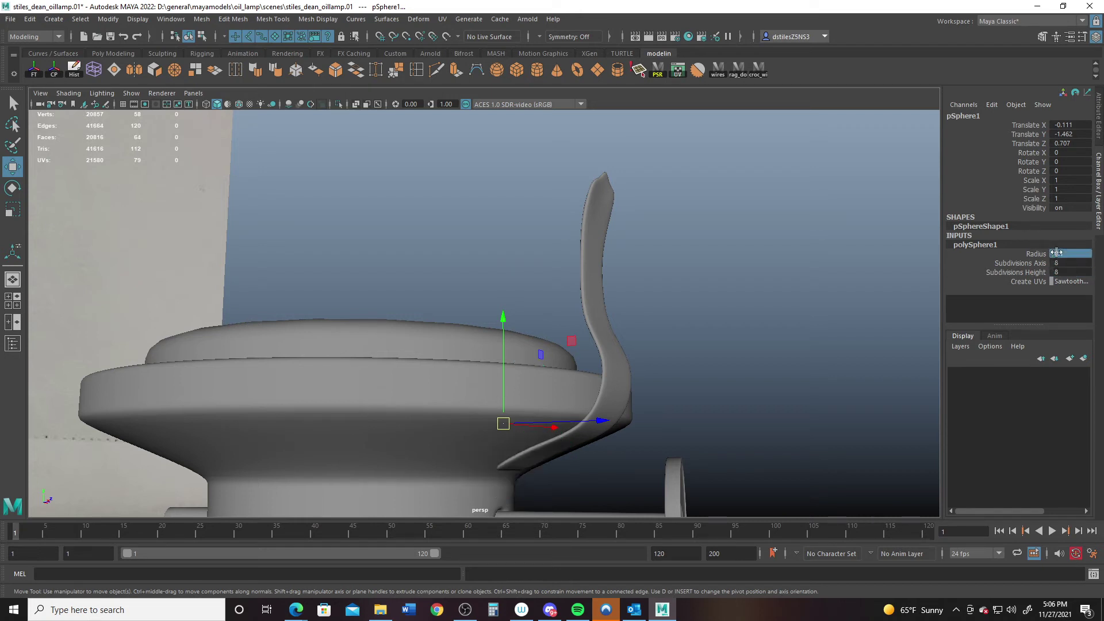
Move the sphere below the prong's lower end, scale it to 0.313 and flatten its Y scale to 0.091
{"action": "left_click_drag", "start_coordinate": [503, 308], "coordinate": [505, 368]}
{"action": "middle_click_drag", "start_coordinate": [505, 368], "coordinate": [436, 300], "text": "alt"}
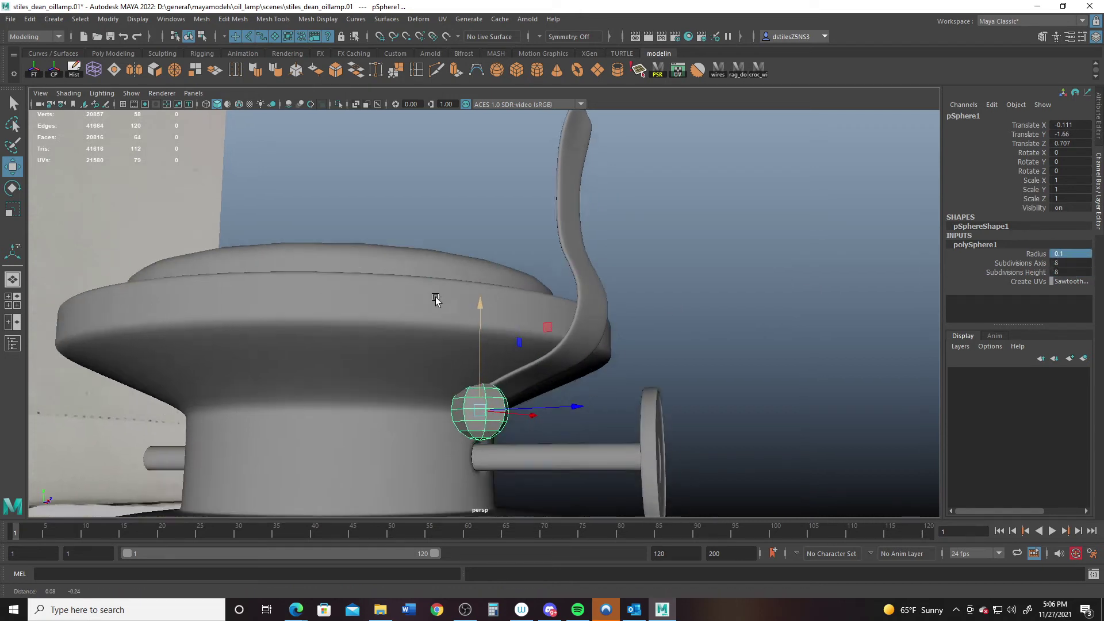
{"action": "right_click_drag", "start_coordinate": [436, 301], "coordinate": [526, 407], "text": "alt"}
{"action": "key", "text": "r"}
{"action": "left_click_drag", "start_coordinate": [506, 469], "coordinate": [459, 452]}
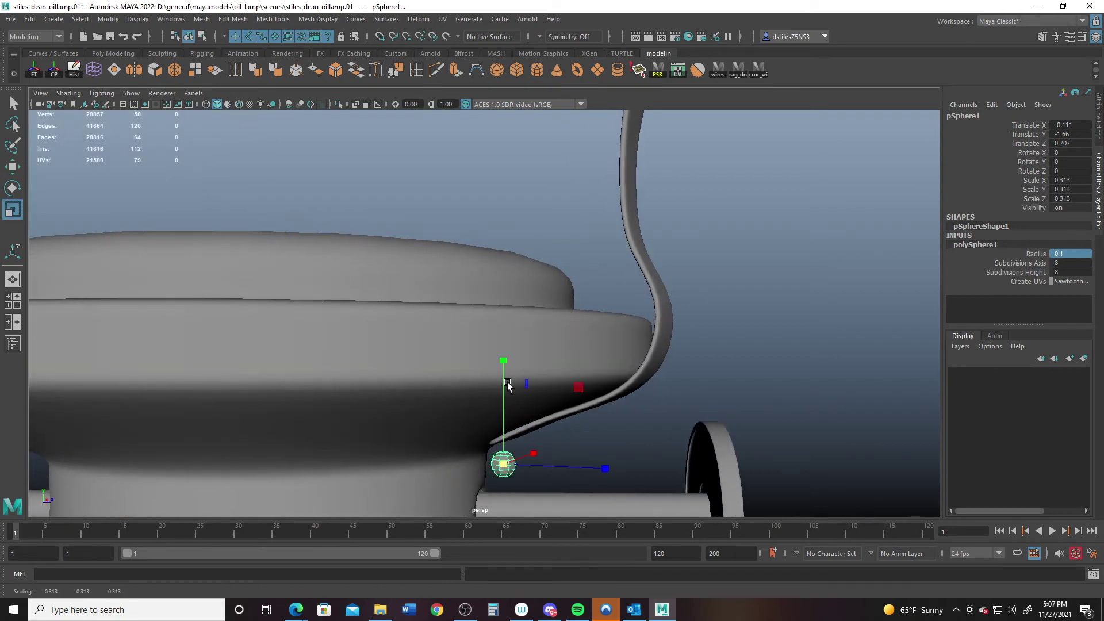
Rotate the flattened sphere about X to -13.242 and place it as a rivet on the underside of the prong's lower end
{"action": "key", "text": "e"}
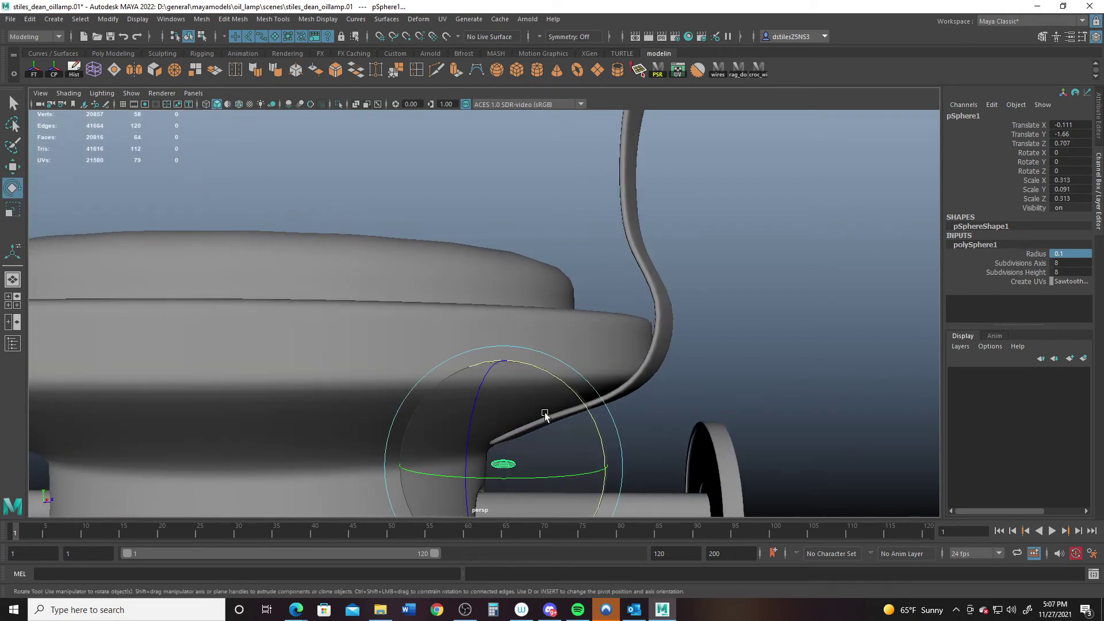
{"action": "left_click_drag", "start_coordinate": [547, 420], "coordinate": [575, 387]}
{"action": "key", "text": "w"}
{"action": "left_click_drag", "start_coordinate": [494, 470], "coordinate": [597, 412]}
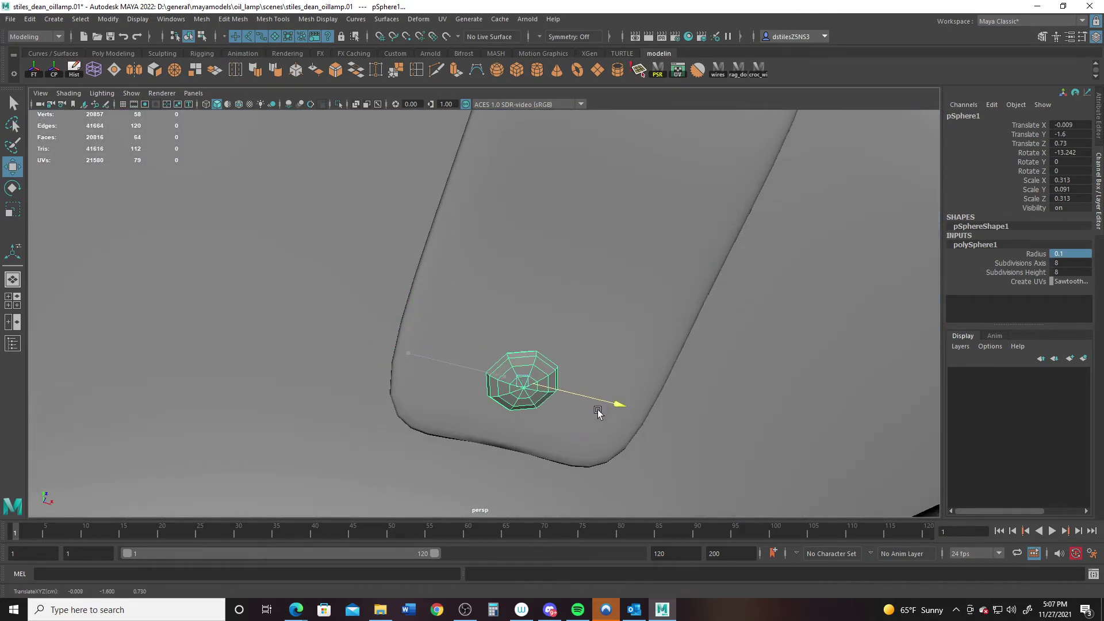
Scale the rivet up to 0.541 in X and Z and 0.157 in Y, and tilt it to -22.671 about X
{"action": "key", "text": "r"}
{"action": "left_click_drag", "start_coordinate": [523, 384], "coordinate": [631, 458]}
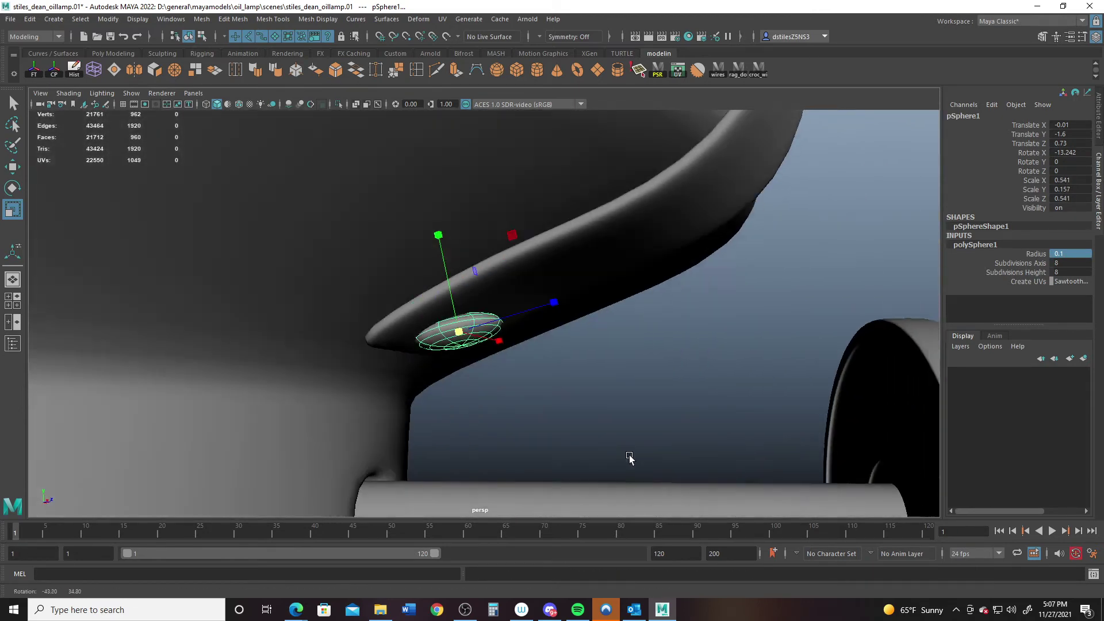
{"action": "right_click_drag", "start_coordinate": [630, 459], "coordinate": [492, 368], "text": "alt"}
{"action": "key", "text": "e"}
{"action": "left_click_drag", "start_coordinate": [551, 288], "coordinate": [534, 279]}
Isolate the rivet and turn off its smooth preview to expose the low-poly faces
{"action": "key", "text": "ctrl+1"}
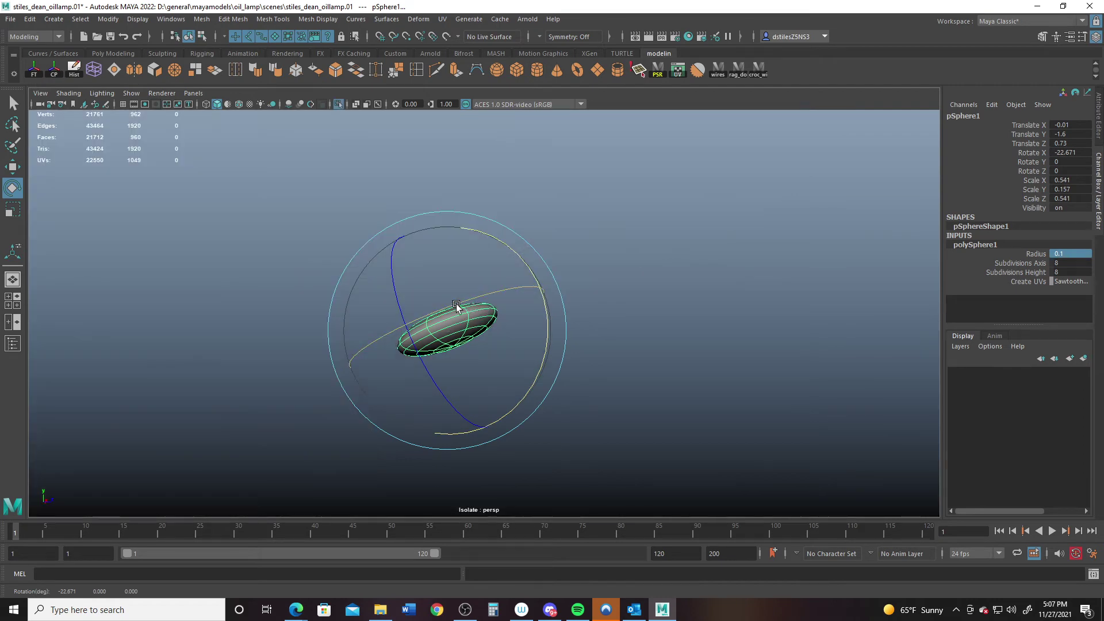
{"action": "left_click_drag", "start_coordinate": [452, 305], "coordinate": [465, 330], "text": "alt"}
{"action": "right_click_drag", "start_coordinate": [464, 331], "coordinate": [528, 337], "text": "alt"}
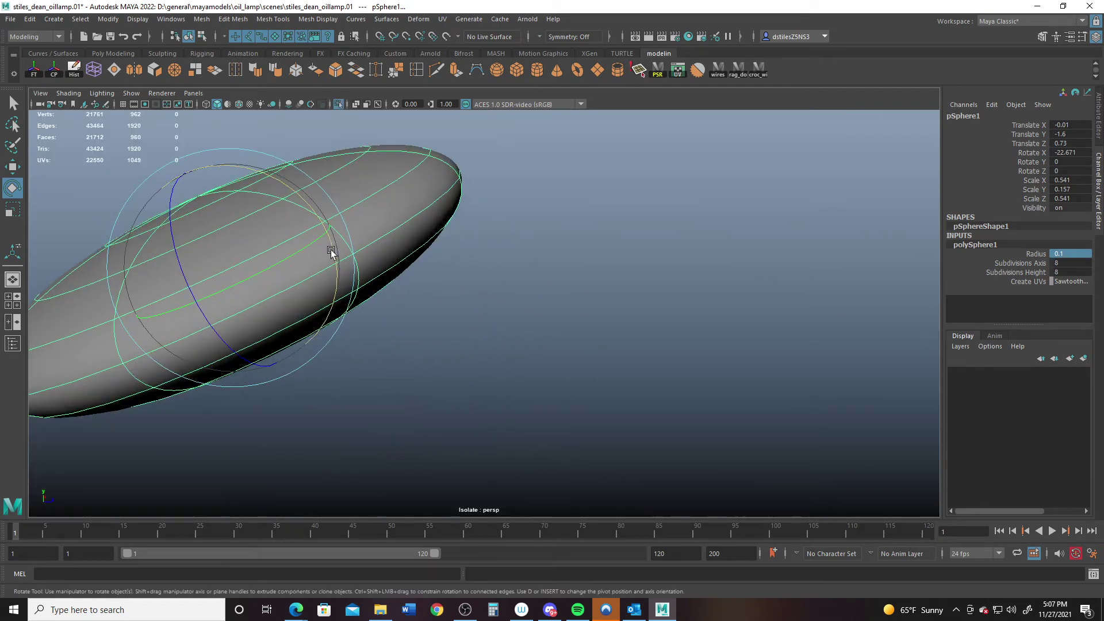
{"action": "key", "text": "1"}
{"action": "left_click_drag", "start_coordinate": [326, 239], "coordinate": [445, 252], "text": "alt"}
{"action": "middle_click_drag", "start_coordinate": [828, 265], "coordinate": [567, 357], "text": "alt"}
{"action": "key", "text": "q"}
{"action": "scroll", "coordinate": [545, 320], "scroll_direction": "down", "scroll_amount": 3}
{"action": "scroll", "coordinate": [567, 357], "scroll_direction": "up", "scroll_amount": 5}
Delete the inner ring of quad faces and the triangular cap faces on one side of the rivet
{"action": "right_click_drag", "start_coordinate": [556, 292], "coordinate": [557, 327]}
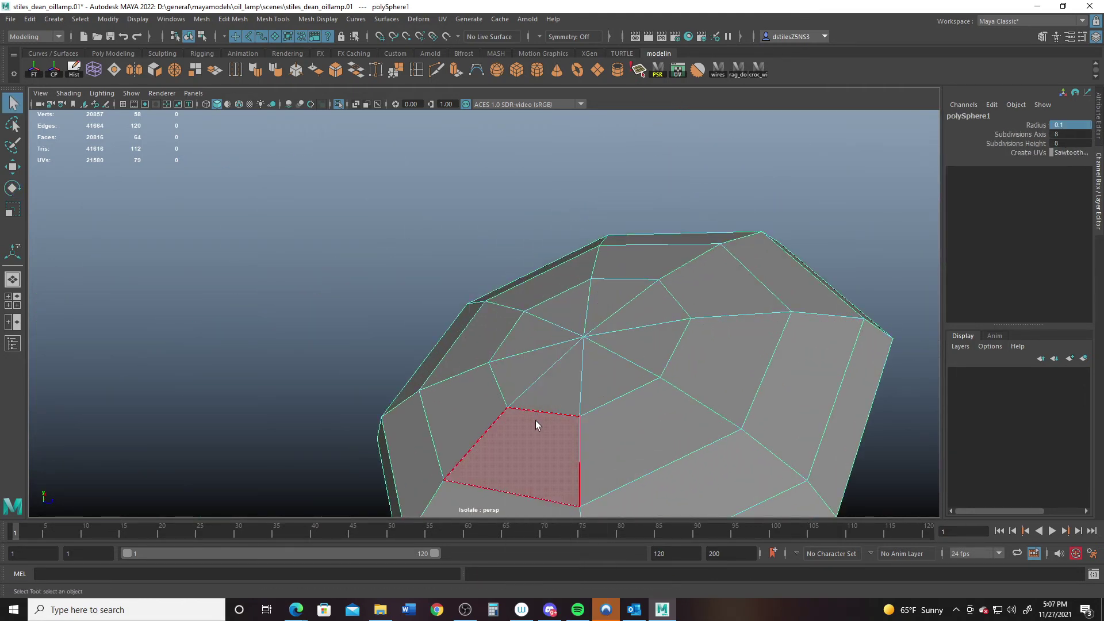
{"action": "left_click", "coordinate": [536, 421]}
{"action": "left_click", "coordinate": [647, 425], "text": "shift"}
{"action": "double_click", "coordinate": [647, 424], "text": "shift"}
{"action": "key", "text": "Delete"}
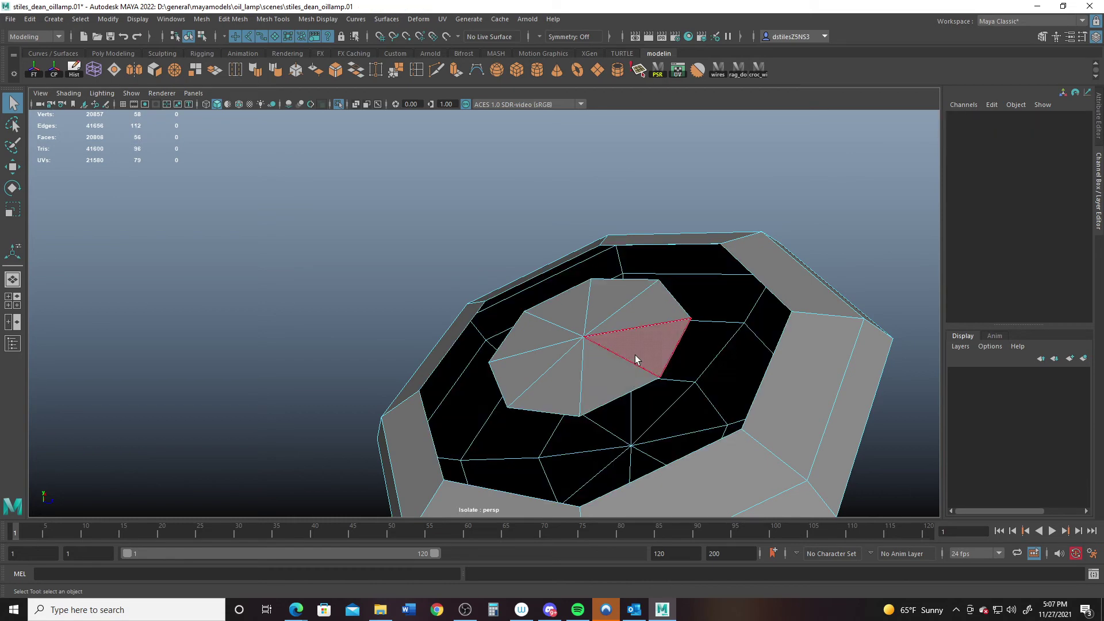
{"action": "double_click", "coordinate": [635, 357]}
{"action": "key", "text": "Delete"}
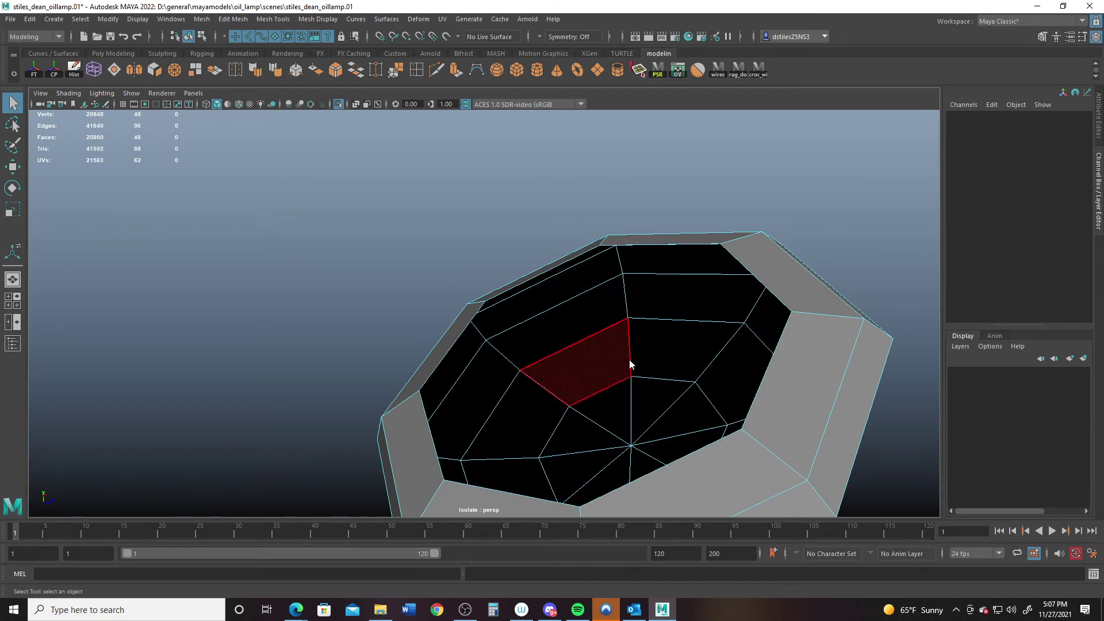
Return the rivet to object mode with smooth preview and end the isolation to show the whole lamp
{"action": "right_click_drag", "start_coordinate": [630, 364], "coordinate": [727, 239]}
{"action": "key", "text": "3"}
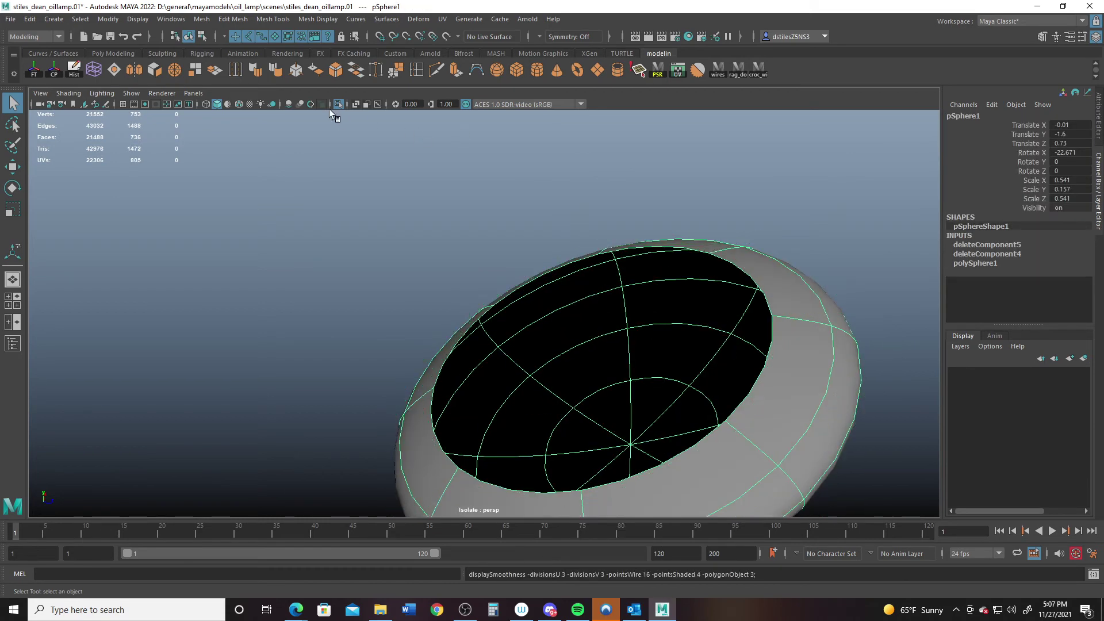
{"action": "left_click", "coordinate": [338, 104]}
{"action": "left_click_drag", "start_coordinate": [476, 278], "coordinate": [518, 301], "text": "alt"}
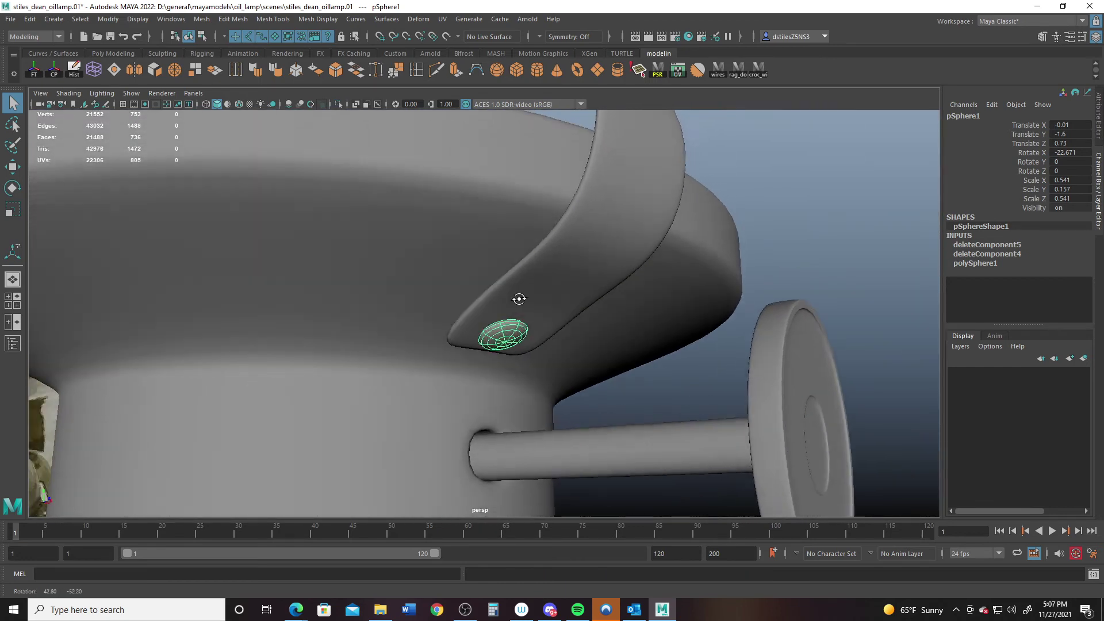
{"action": "right_click_drag", "start_coordinate": [517, 301], "coordinate": [561, 336], "text": "alt"}
{"action": "left_click_drag", "start_coordinate": [561, 336], "coordinate": [500, 324], "text": "alt"}
Duplicate the rivet on the prong's lower end and move the copy up along Y to the collar's top at -1.106
{"action": "key", "text": "w"}
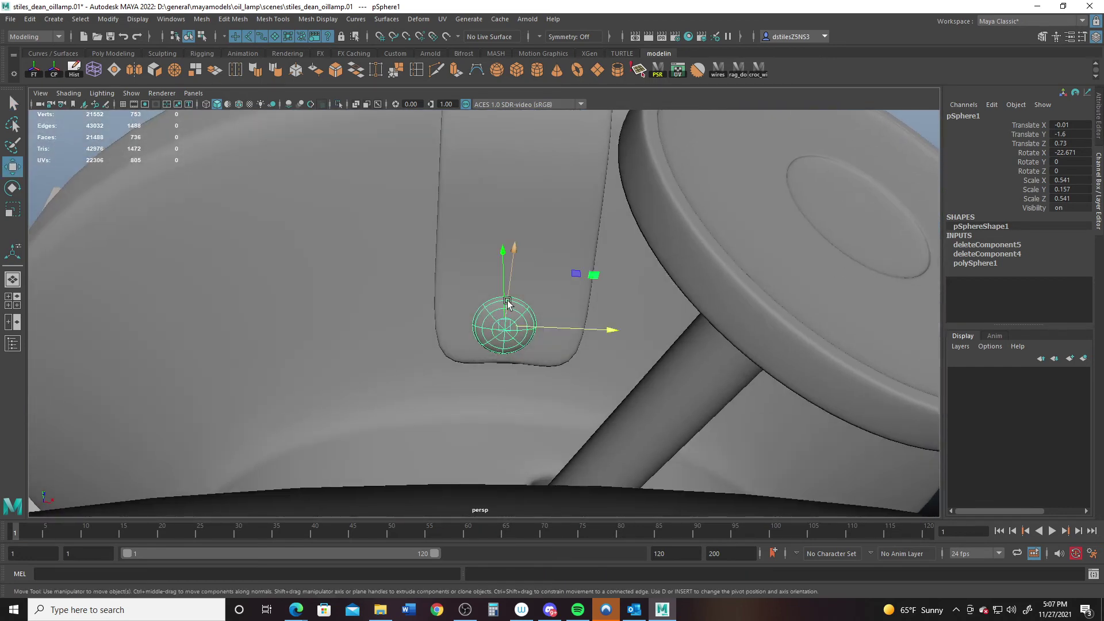
{"action": "left_click_drag", "start_coordinate": [505, 277], "coordinate": [502, 254]}
{"action": "mouse_move", "coordinate": [544, 318]}
{"action": "left_mouse_down", "text": "alt"}
{"action": "mouse_move", "coordinate": [584, 315]}
{"action": "mouse_move", "coordinate": [623, 383]}
{"action": "mouse_move", "coordinate": [526, 337]}
{"action": "mouse_move", "coordinate": [481, 350]}
{"action": "mouse_move", "coordinate": [401, 338]}
{"action": "mouse_move", "coordinate": [486, 331]}
{"action": "mouse_move", "coordinate": [499, 294]}
{"action": "mouse_move", "coordinate": [506, 315]}
{"action": "mouse_move", "coordinate": [495, 197]}
{"action": "left_mouse_up", "text": "alt"}
{"action": "left_click", "coordinate": [575, 360]}
{"action": "left_click", "coordinate": [495, 326]}
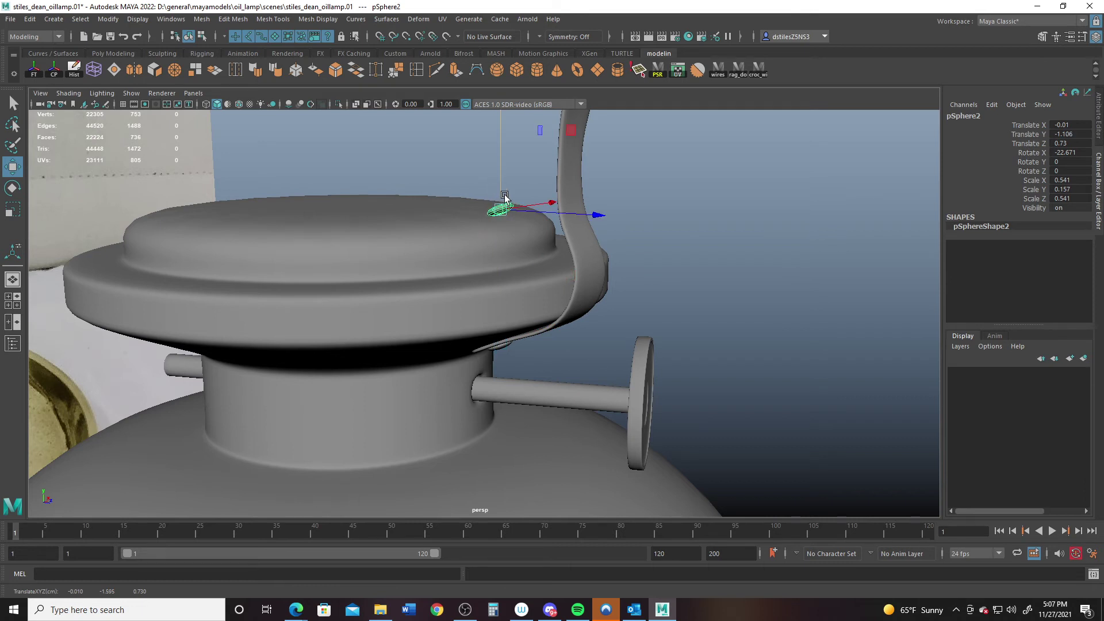
Flip the copied rivet by setting its X rotation to -180
{"action": "key", "text": "e"}
{"action": "left_click_drag", "start_coordinate": [579, 161], "coordinate": [374, 214]}
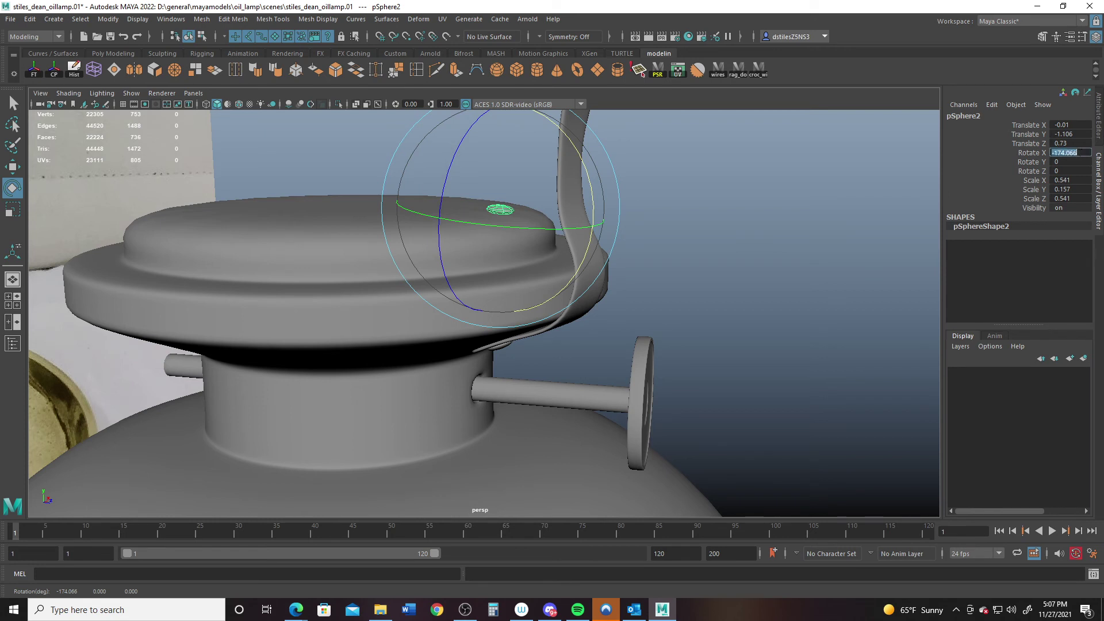
{"action": "type", "text": "0"}
{"action": "key", "text": "Return"}
{"action": "key", "text": "w"}
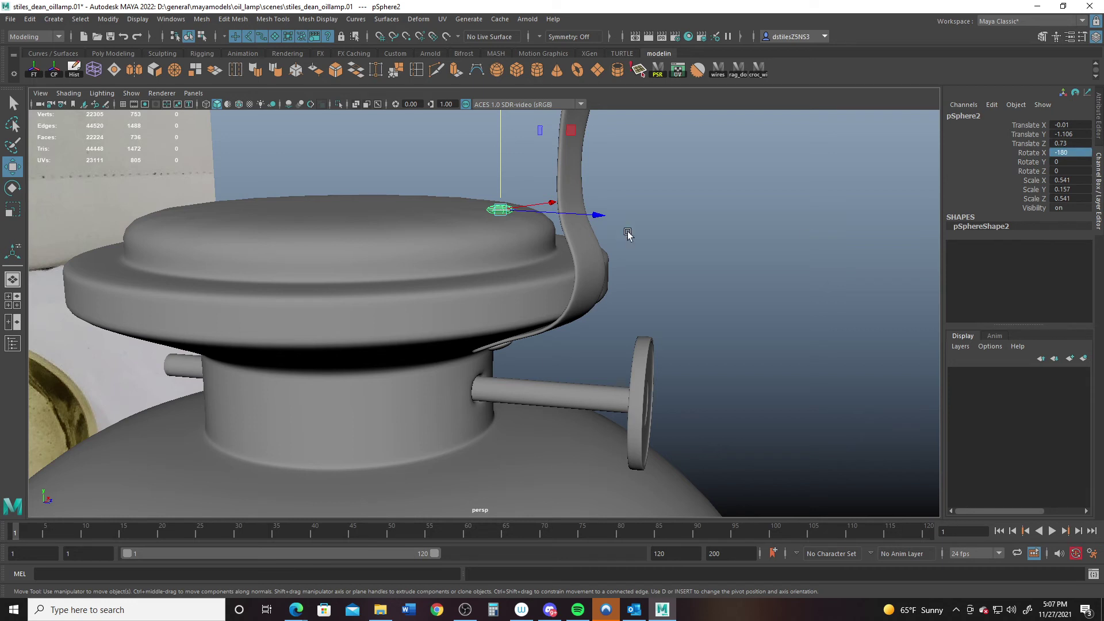
Adjust the copied rivet's X rotation to about -178.6 and lower it to -1.133 in Y against the collar's top
{"action": "key", "text": "f"}
{"action": "right_click_drag", "start_coordinate": [515, 237], "coordinate": [432, 371], "text": "alt"}
{"action": "left_click_drag", "start_coordinate": [423, 371], "coordinate": [469, 245], "text": "alt"}
{"action": "left_click_drag", "start_coordinate": [483, 207], "coordinate": [525, 246]}
{"action": "key", "text": "e"}
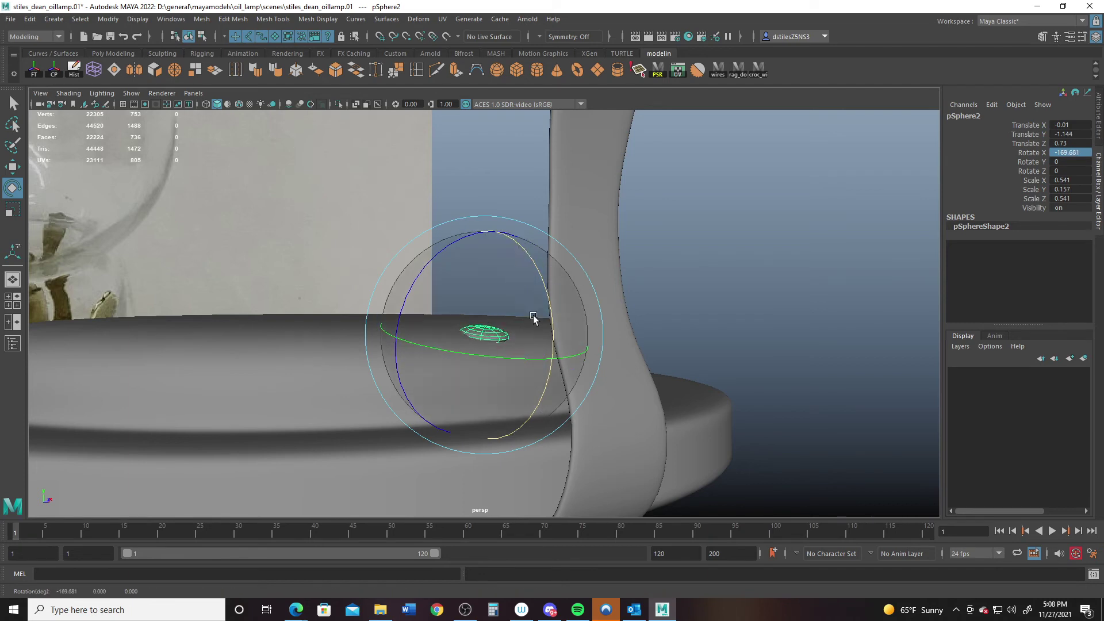
{"action": "left_click_drag", "start_coordinate": [535, 320], "coordinate": [456, 308], "text": "alt"}
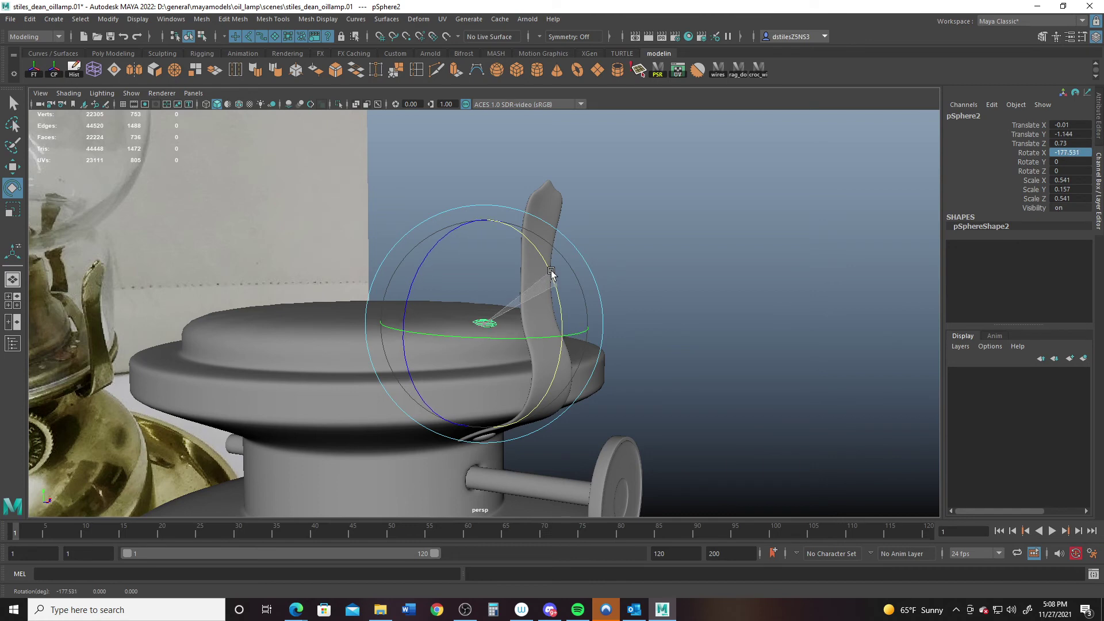
{"action": "key", "text": "w"}
{"action": "left_click_drag", "start_coordinate": [484, 237], "coordinate": [495, 385]}
{"action": "right_click_drag", "start_coordinate": [495, 385], "coordinate": [664, 442], "text": "alt"}
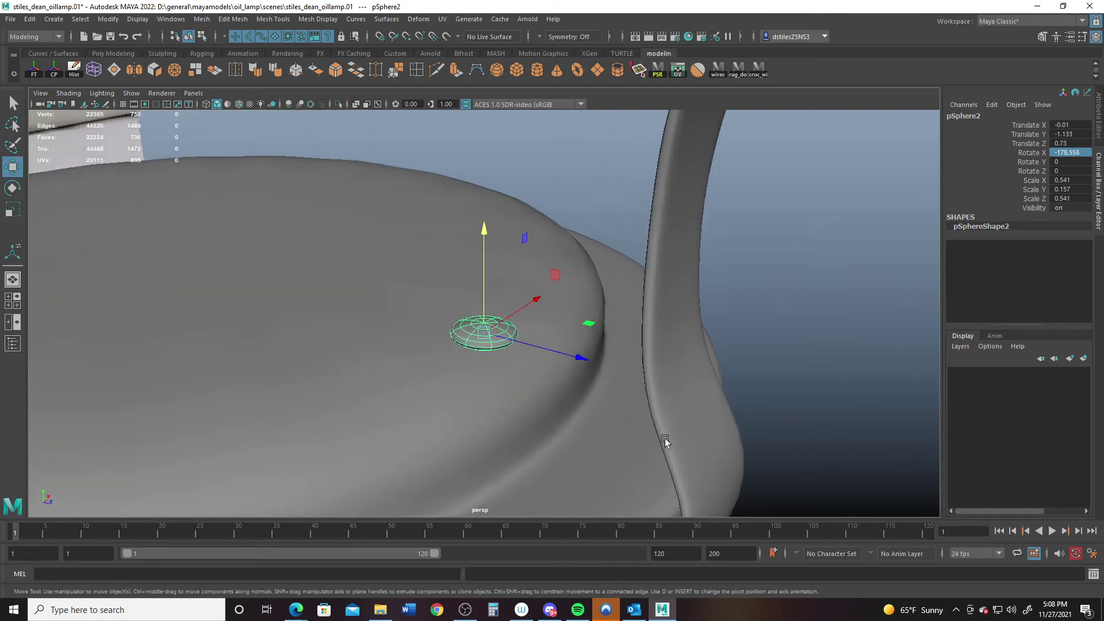
Insert an edge loop just below the collar's upper rim to sharpen its edge, and return the body to smooth preview in object mode
{"action": "left_click_drag", "start_coordinate": [663, 442], "coordinate": [399, 386], "text": "alt"}
{"action": "left_click", "coordinate": [472, 375]}
{"action": "right_click_drag", "start_coordinate": [473, 375], "coordinate": [268, 286], "text": "alt"}
{"action": "left_click_drag", "start_coordinate": [269, 285], "coordinate": [408, 299], "text": "alt"}
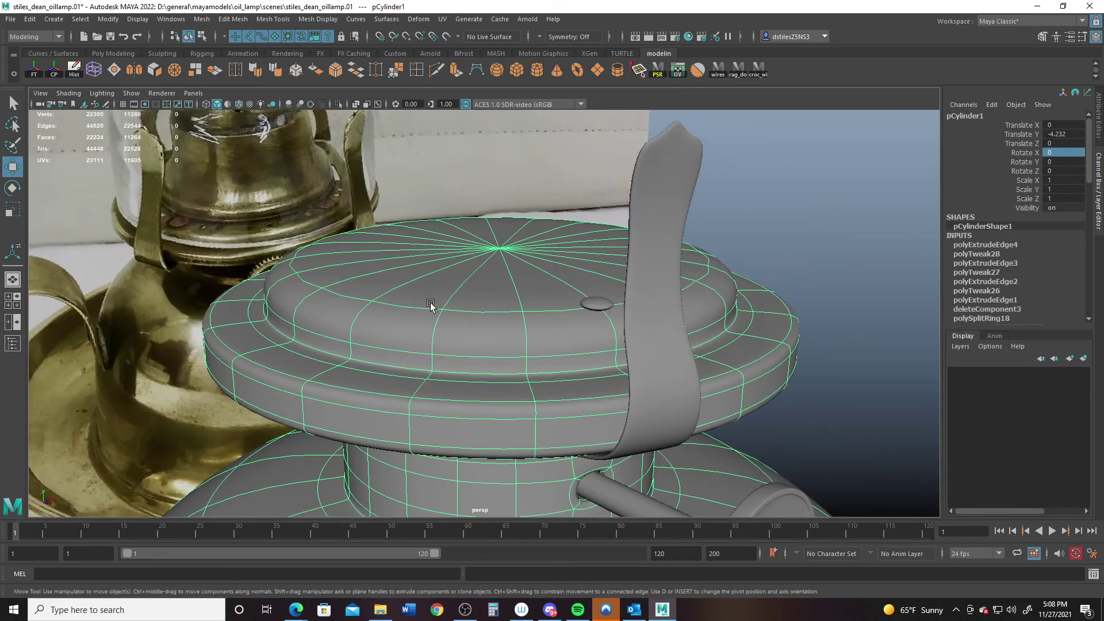
{"action": "key", "text": "1"}
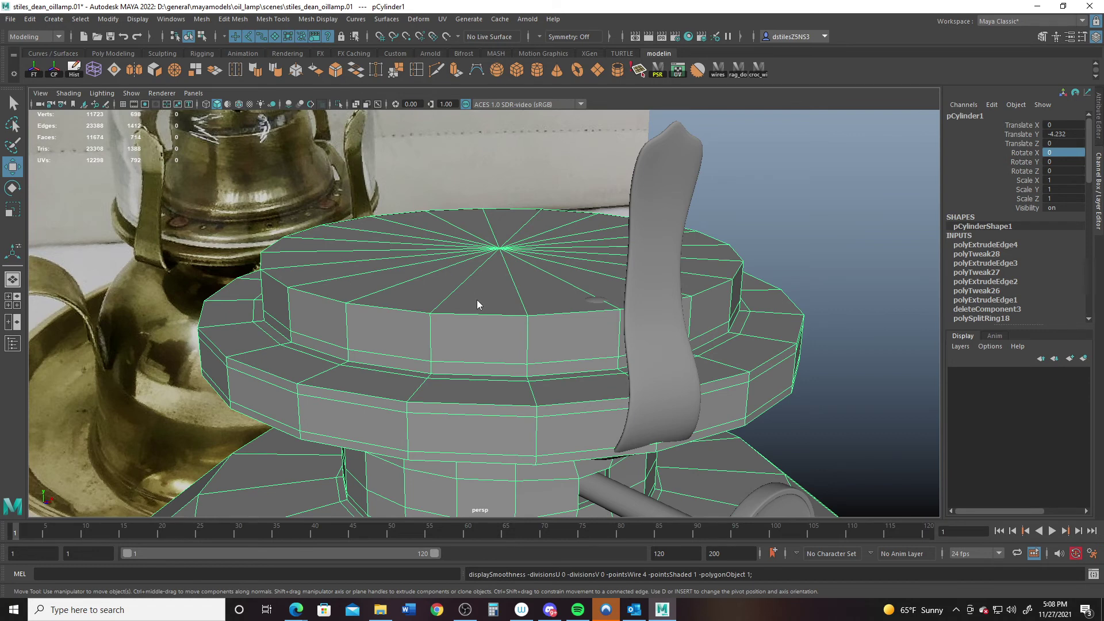
{"action": "mouse_move", "coordinate": [477, 304]}
{"action": "right_mouse_down"}
{"action": "mouse_move", "coordinate": [467, 244]}
{"action": "mouse_move", "coordinate": [477, 294]}
{"action": "right_mouse_up"}
{"action": "left_click", "coordinate": [416, 70]}
{"action": "left_click_drag", "start_coordinate": [431, 328], "coordinate": [429, 324]}
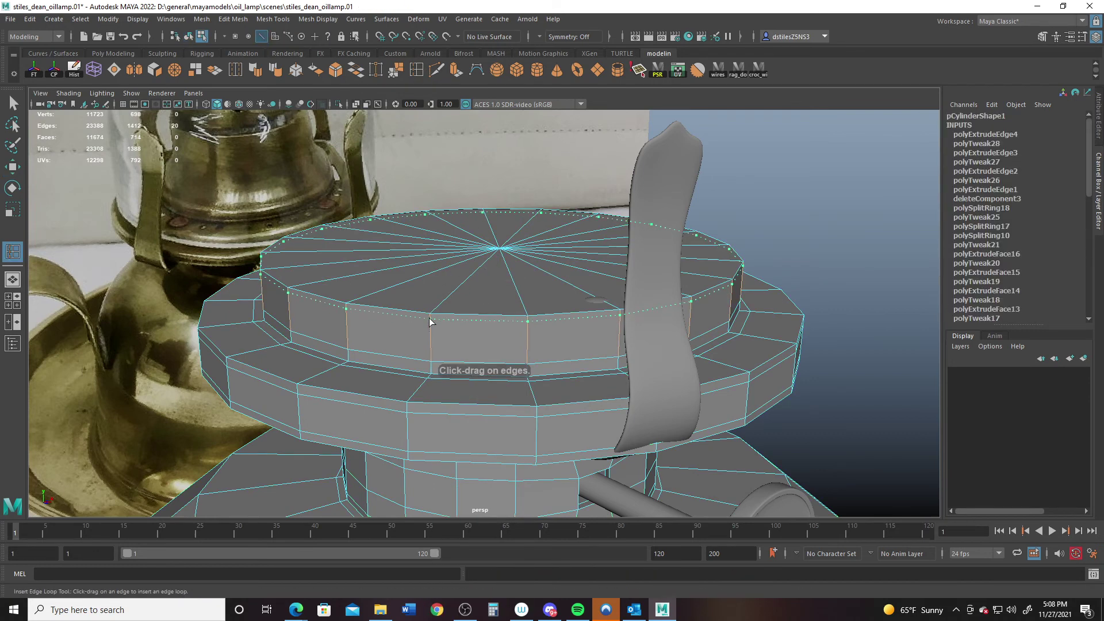
{"action": "right_click_drag", "start_coordinate": [439, 291], "coordinate": [522, 201]}
{"action": "key", "text": "3"}
{"action": "left_click", "coordinate": [844, 359]}
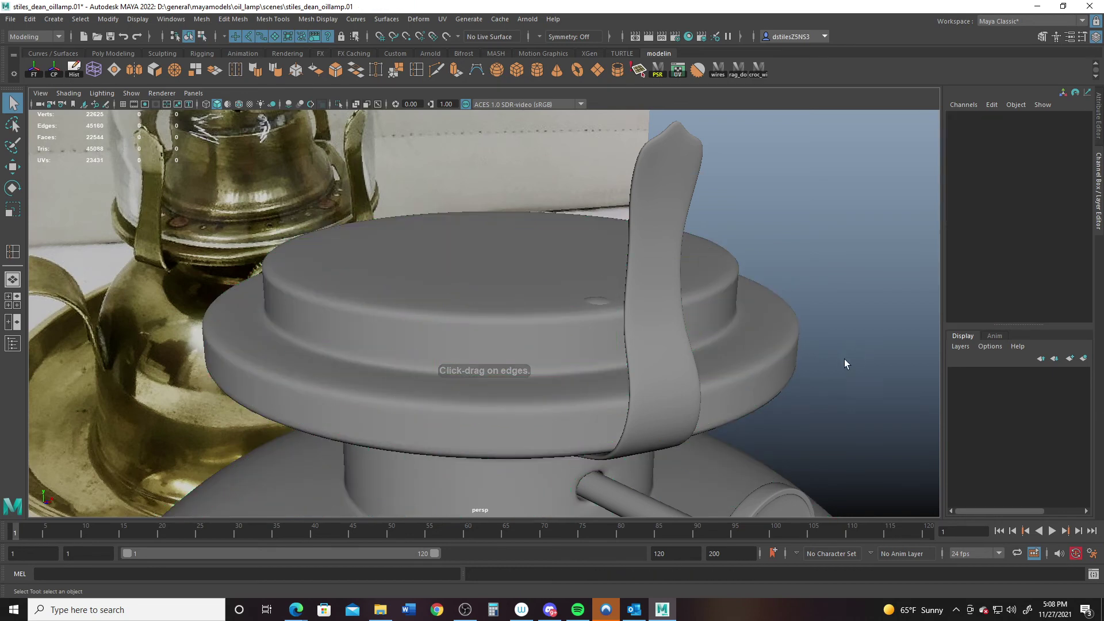
Raise the collar-top rivet slightly to -1.125 in Y
{"action": "left_click", "coordinate": [593, 300]}
{"action": "key", "text": "w"}
{"action": "left_click_drag", "start_coordinate": [596, 285], "coordinate": [571, 375]}
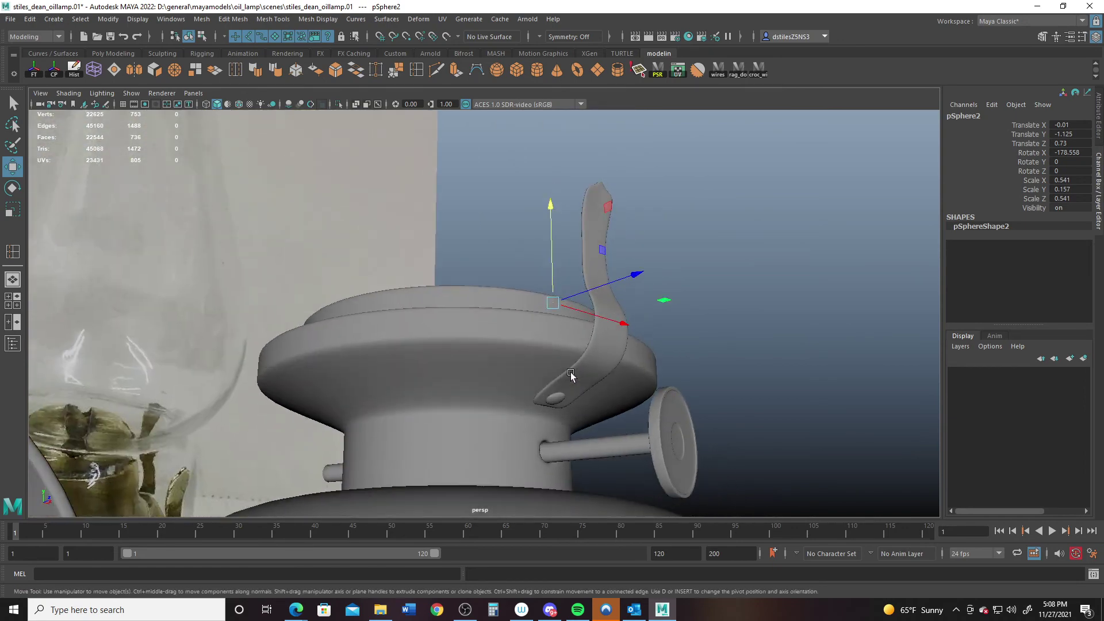
Group the collar-top rivet, the lower rivet and the prong together
{"action": "left_click", "coordinate": [559, 402]}
{"action": "left_click", "coordinate": [601, 361], "text": "shift"}
{"action": "key", "text": "ctrl+g"}
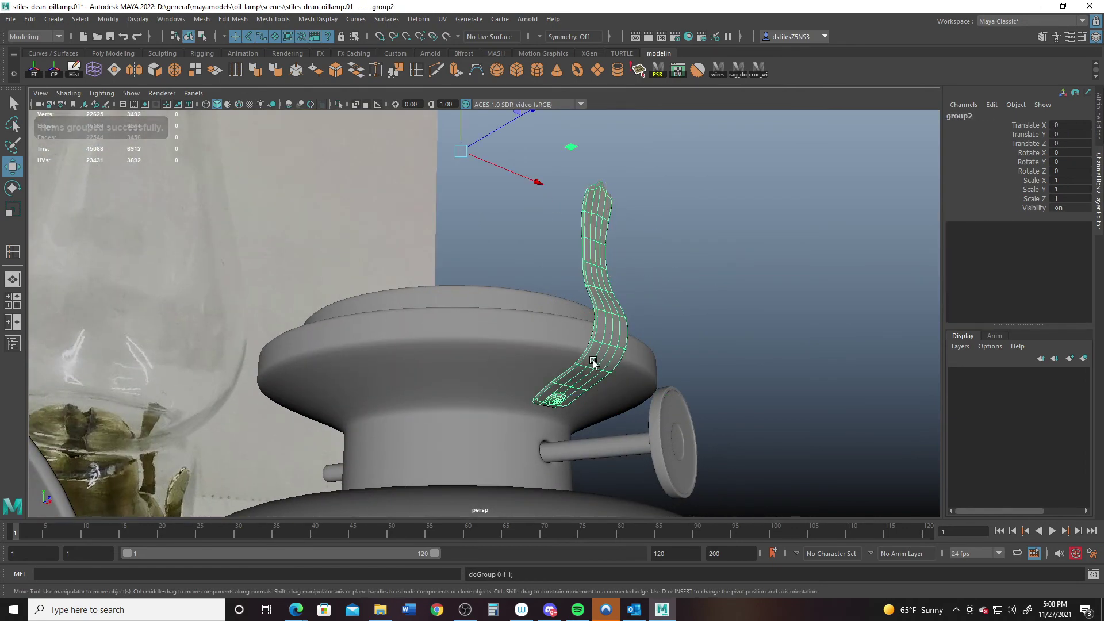
Show the lamp in the top view with wireframe on shaded and the grid hidden
{"action": "right_click_drag", "start_coordinate": [593, 360], "coordinate": [500, 306], "text": "alt"}
{"action": "left_click_drag", "start_coordinate": [499, 306], "coordinate": [454, 241], "text": "alt"}
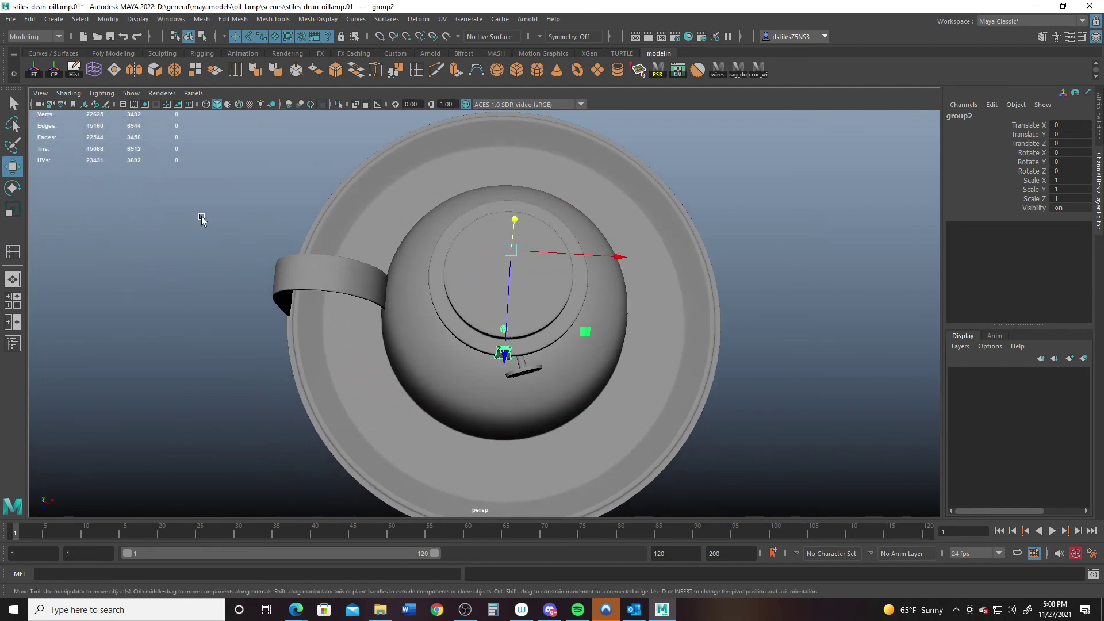
{"action": "key", "text": "space"}
{"action": "key", "text": "space"}
{"action": "scroll", "coordinate": [535, 313], "scroll_direction": "up", "scroll_amount": 8}
{"action": "scroll", "coordinate": [500, 345], "scroll_direction": "down", "scroll_amount": 6}
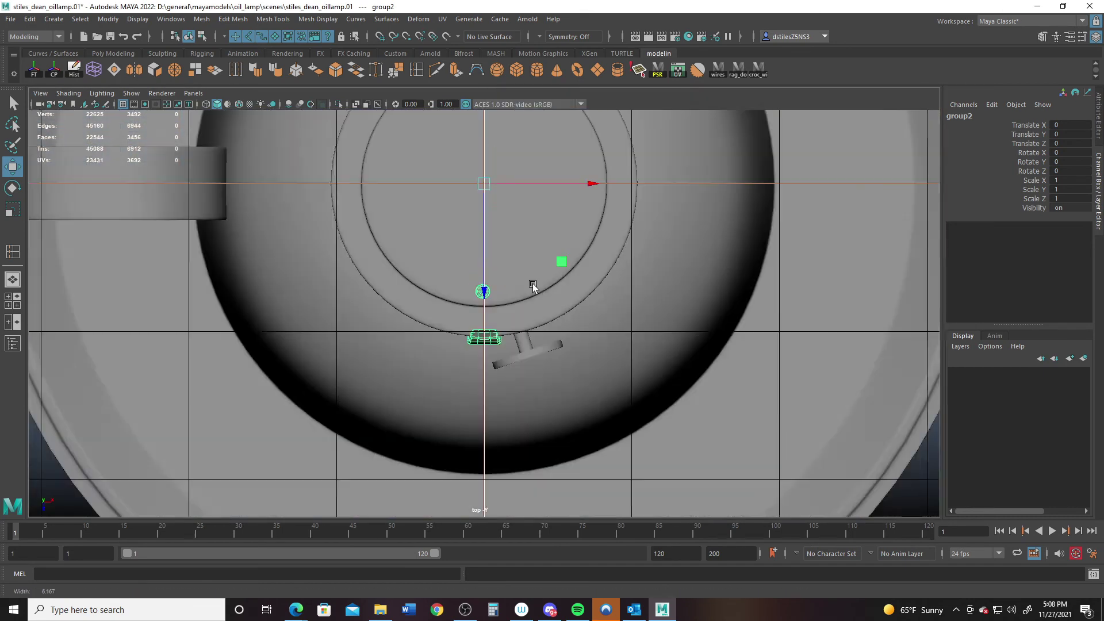
{"action": "scroll", "coordinate": [402, 218], "scroll_direction": "up", "scroll_amount": 1}
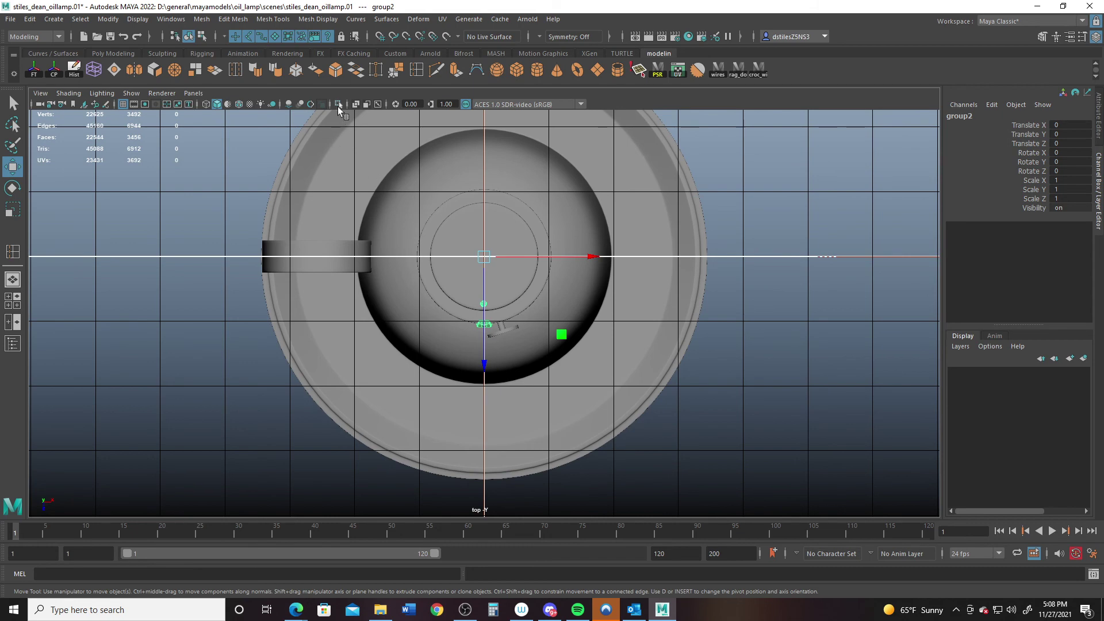
{"action": "left_click", "coordinate": [239, 104]}
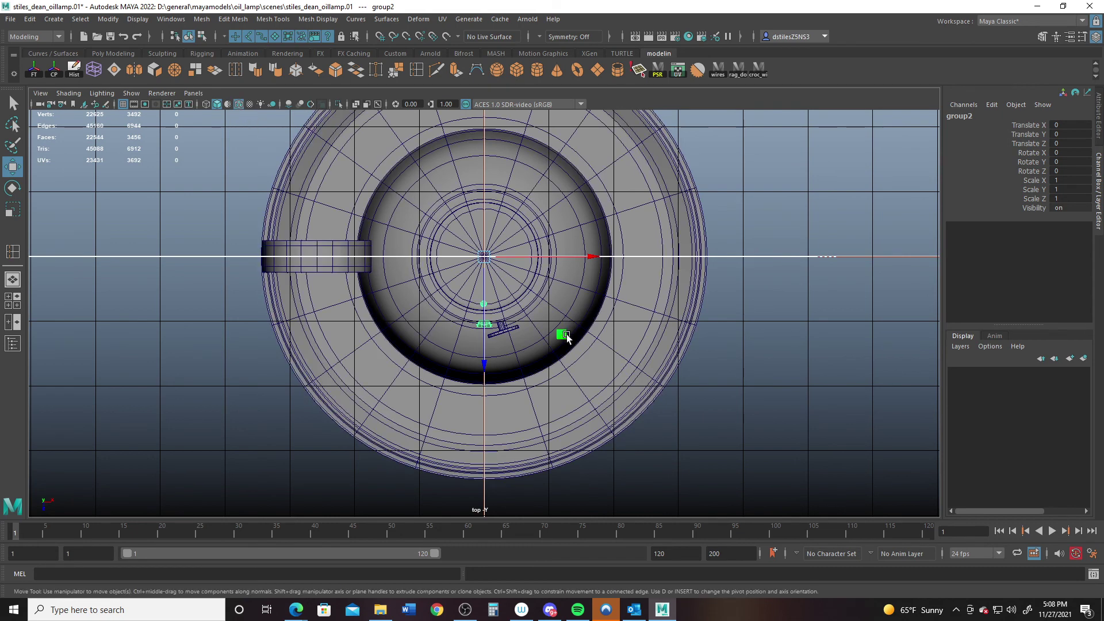
{"action": "left_click", "coordinate": [122, 104]}
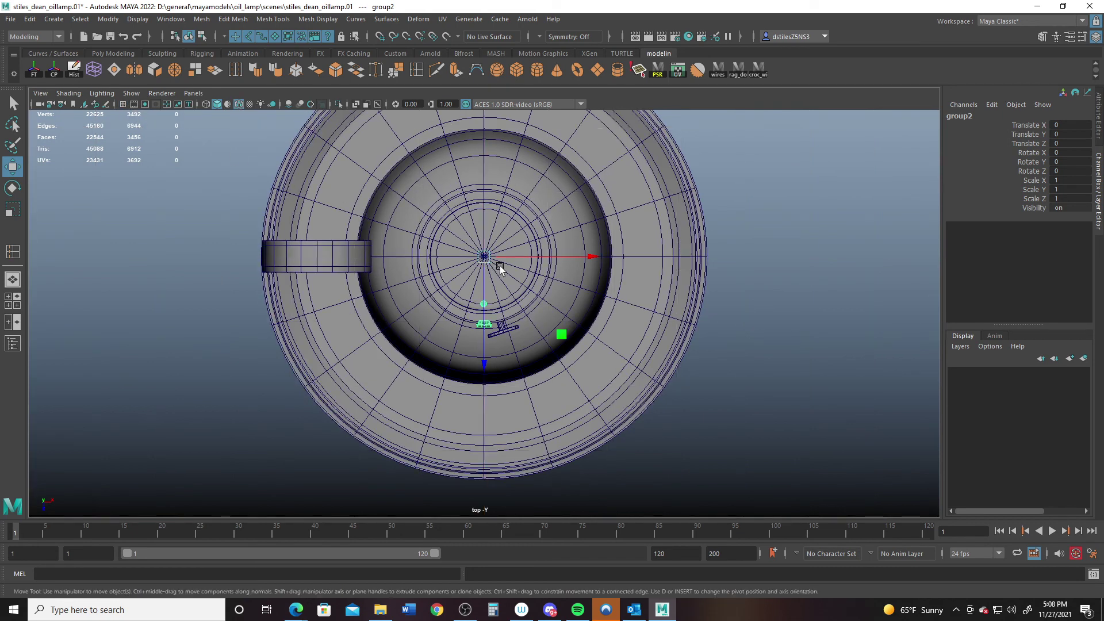
Rotate the prong group about -43.8 degrees in Y and add three copies spaced about 90 degrees apart around the collar
{"action": "key", "text": "e"}
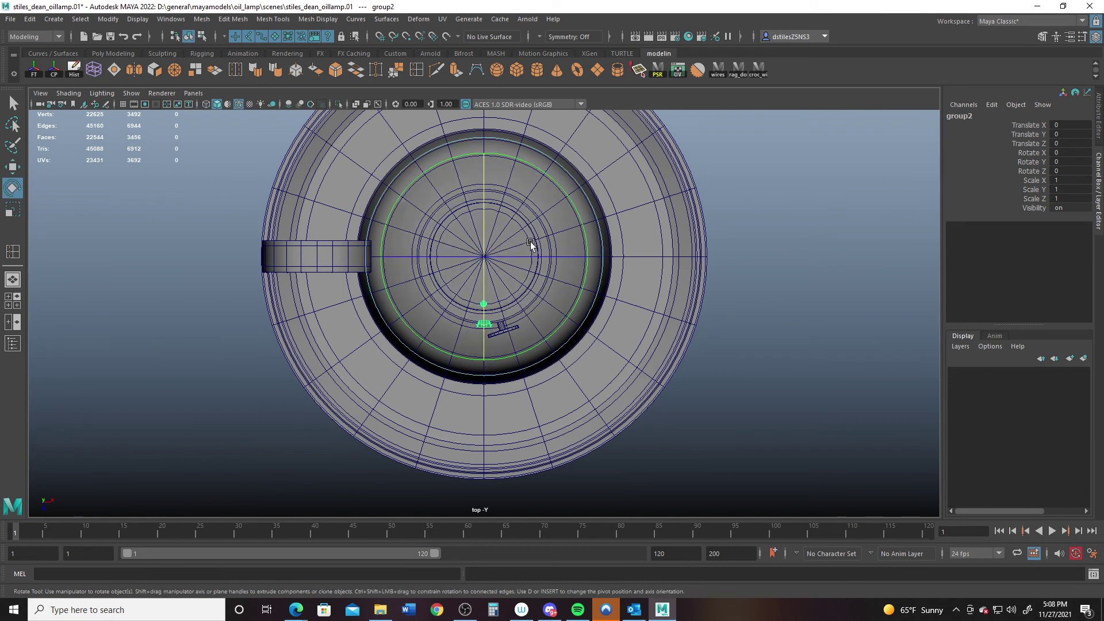
{"action": "mouse_move", "coordinate": [571, 176]}
{"action": "left_mouse_down"}
{"action": "mouse_move", "coordinate": [616, 260]}
{"action": "mouse_move", "coordinate": [612, 315]}
{"action": "mouse_move", "coordinate": [591, 355]}
{"action": "mouse_move", "coordinate": [526, 395]}
{"action": "left_mouse_up"}
{"action": "key", "text": "ctrl+d"}
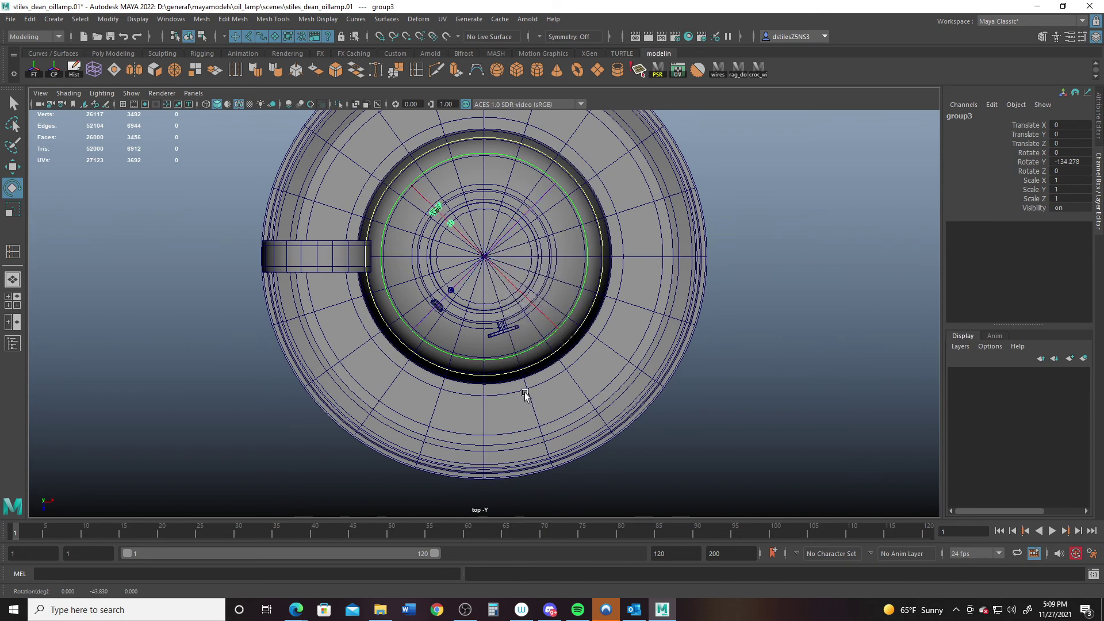
{"action": "key", "text": "shift+d"}
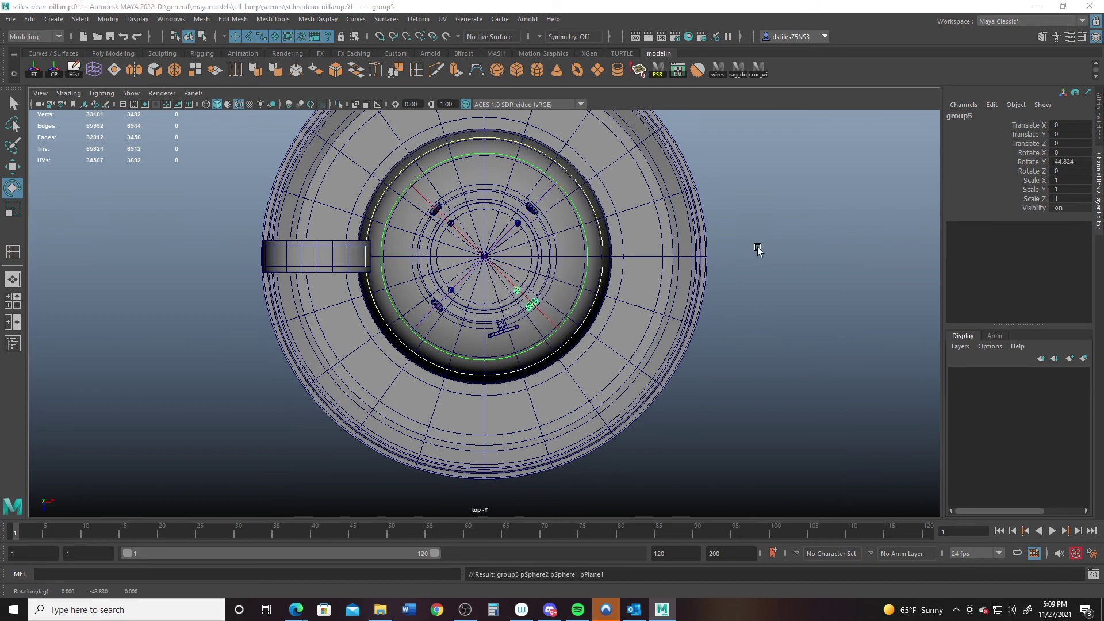
Select all four prongs around the collar and switch to component selection
{"action": "left_click_drag", "start_coordinate": [756, 247], "coordinate": [521, 289], "text": "alt"}
{"action": "key", "text": "q"}
{"action": "scroll", "coordinate": [677, 360], "scroll_direction": "down", "scroll_amount": 5}
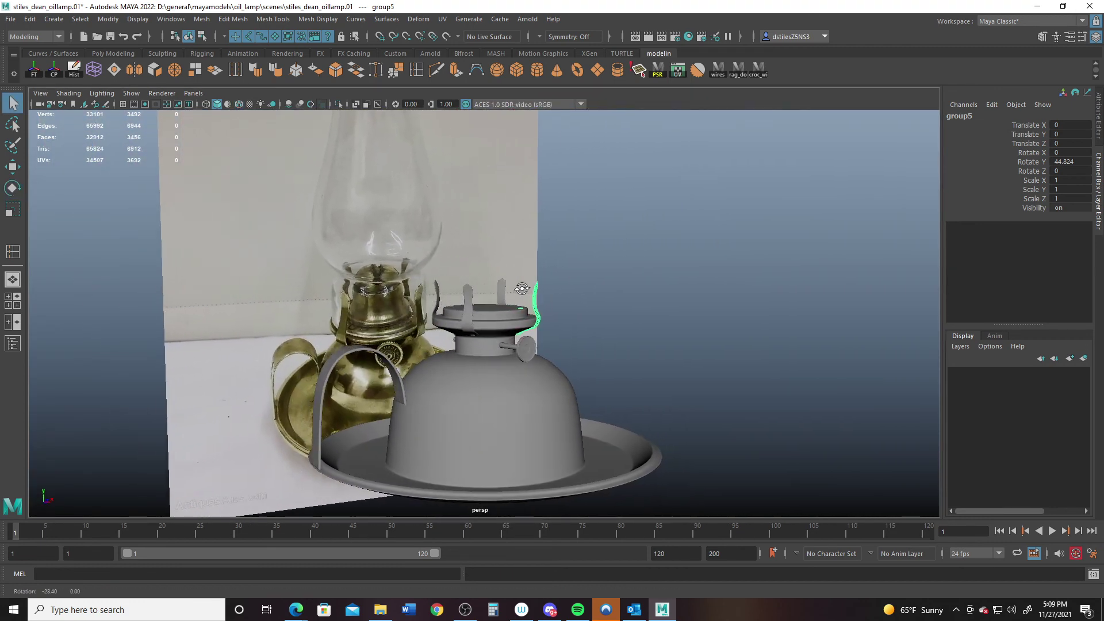
{"action": "left_click_drag", "start_coordinate": [470, 292], "coordinate": [529, 287], "text": "alt"}
{"action": "right_click_drag", "start_coordinate": [458, 286], "coordinate": [583, 310], "text": "alt"}
{"action": "left_click_drag", "start_coordinate": [584, 311], "coordinate": [454, 297], "text": "alt"}
{"action": "left_click", "coordinate": [460, 296]}
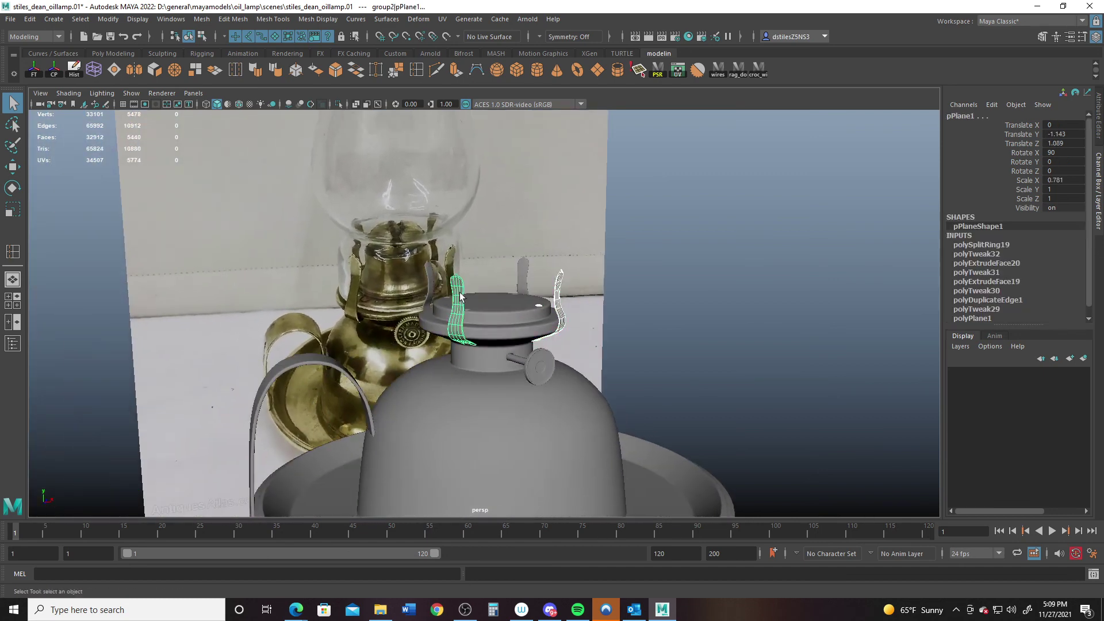
{"action": "left_click", "coordinate": [431, 280]}
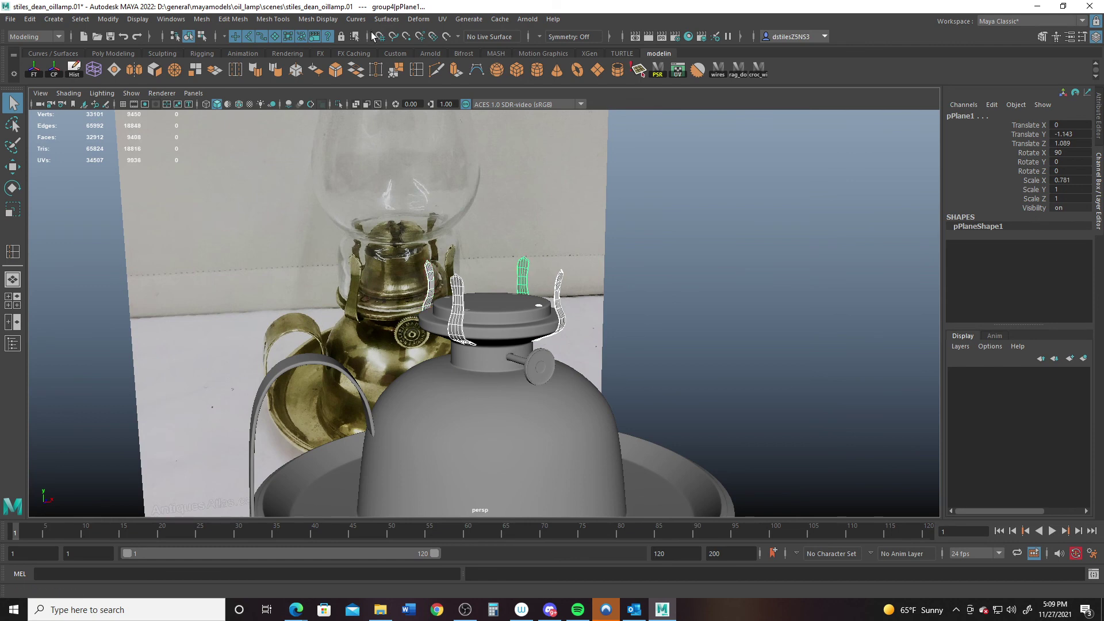
{"action": "left_click", "coordinate": [201, 36]}
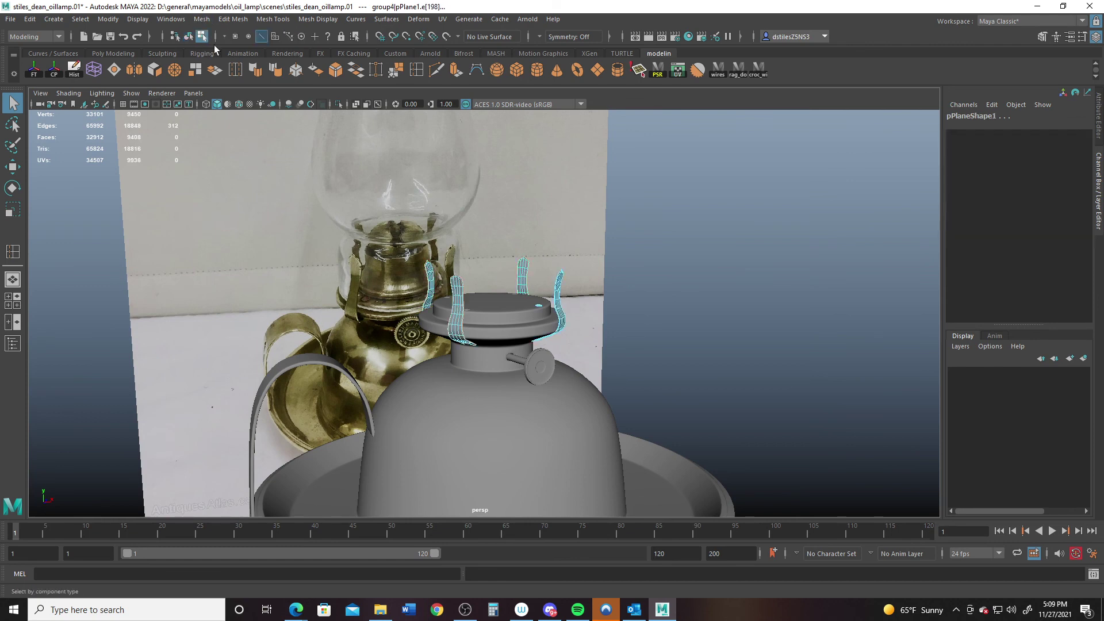
Select the upper vertices of all four prongs in the front view and move them up to lengthen the prongs
{"action": "key", "text": "space"}
{"action": "key", "text": "space"}
{"action": "scroll", "coordinate": [429, 302], "scroll_direction": "up", "scroll_amount": 5}
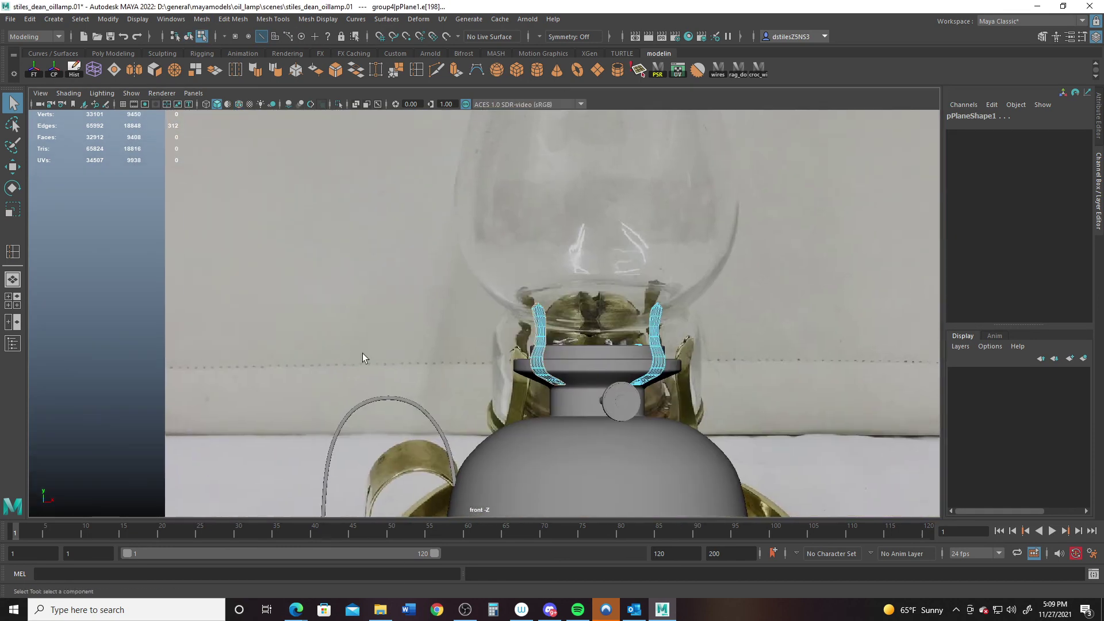
{"action": "right_click_drag", "start_coordinate": [546, 340], "coordinate": [495, 292]}
{"action": "left_click_drag", "start_coordinate": [462, 239], "coordinate": [751, 344]}
{"action": "key", "text": "r"}
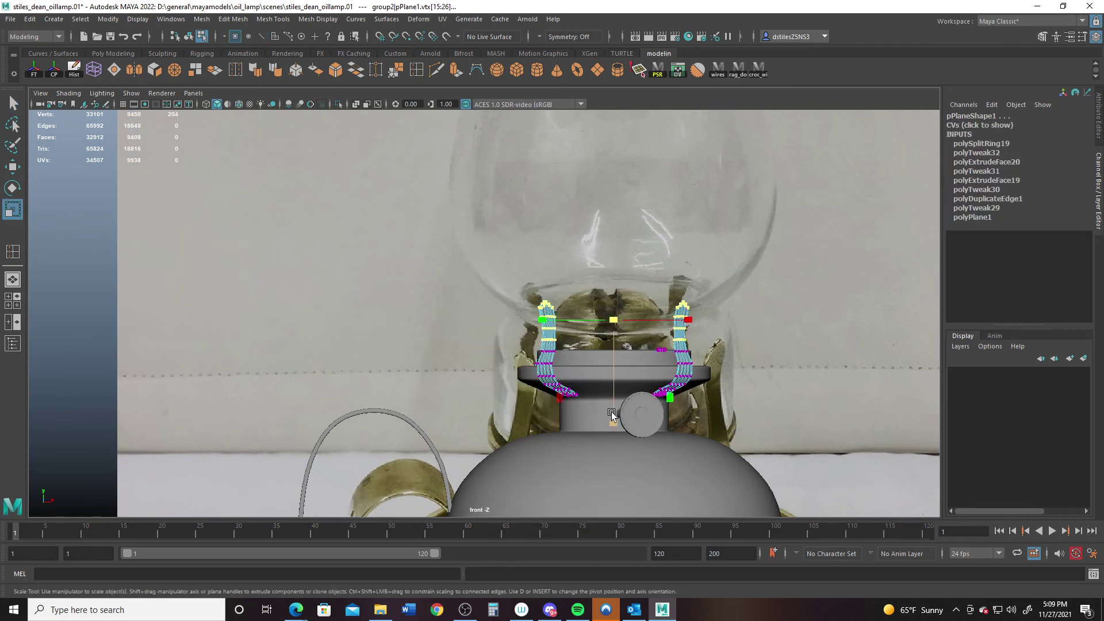
{"action": "key", "text": "w"}
{"action": "left_click_drag", "start_coordinate": [616, 295], "coordinate": [611, 271]}
{"action": "key", "text": "space"}
{"action": "key", "text": "space"}
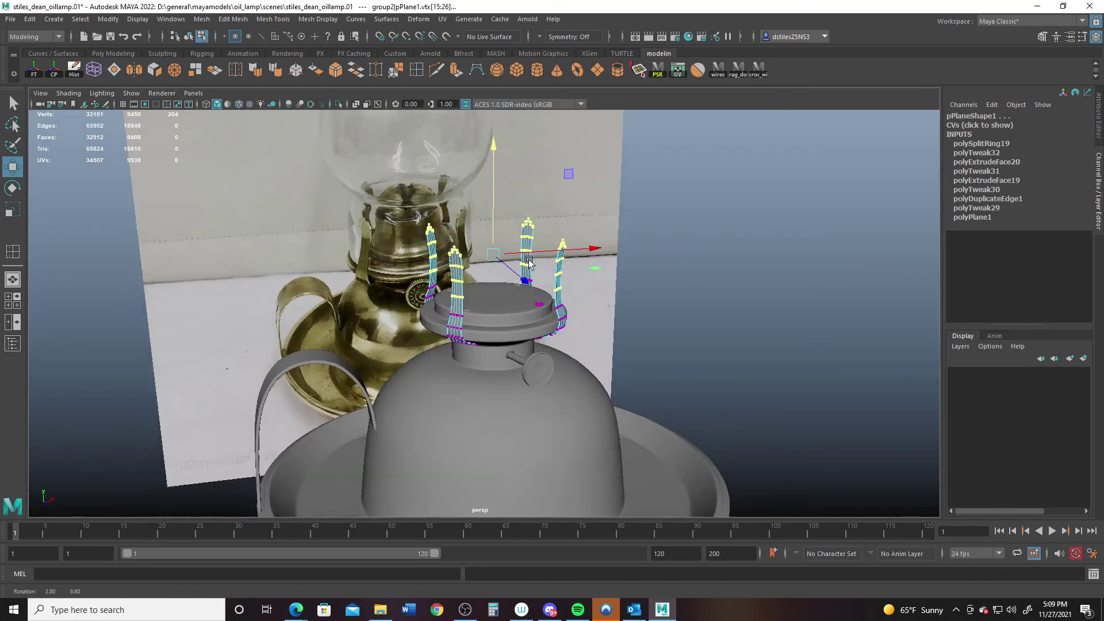
{"action": "left_click_drag", "start_coordinate": [528, 261], "coordinate": [499, 283], "text": "alt"}
Save the scene as a new incremented version and clear the vertex selection
{"action": "left_click", "coordinate": [11, 19]}
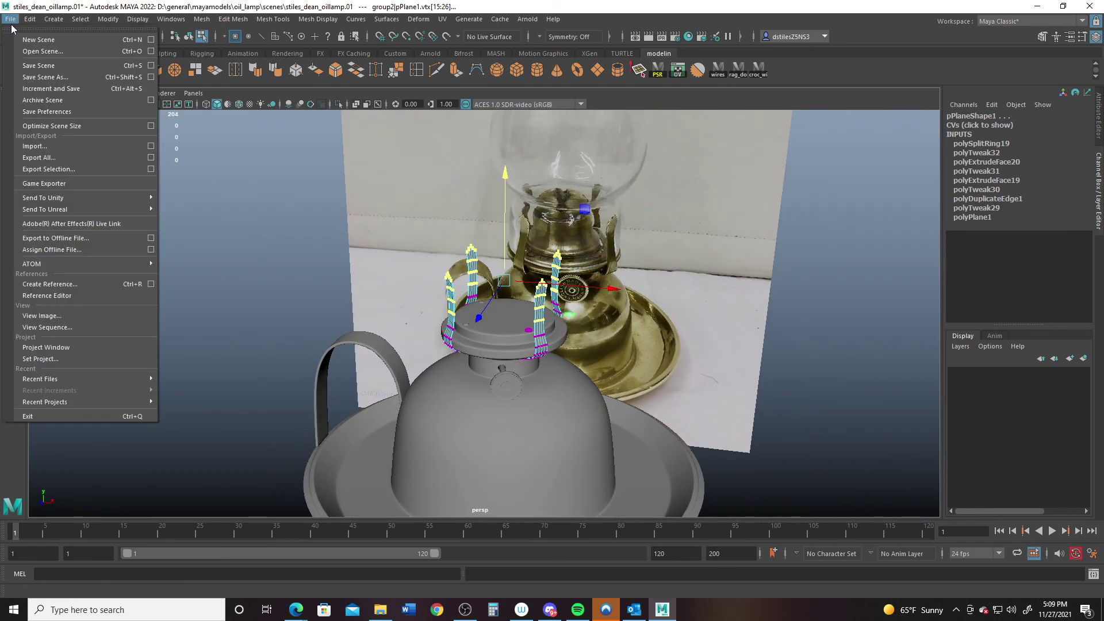
{"action": "left_click", "coordinate": [41, 89]}
{"action": "left_click", "coordinate": [311, 295]}
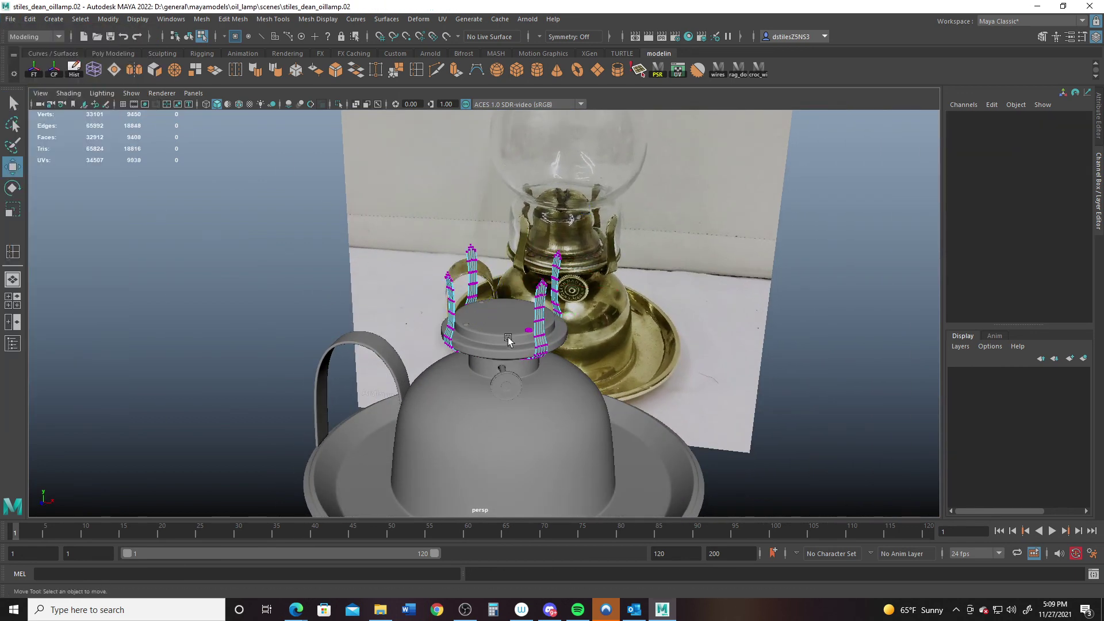
{"action": "left_click_drag", "start_coordinate": [510, 342], "coordinate": [526, 325], "text": "alt"}
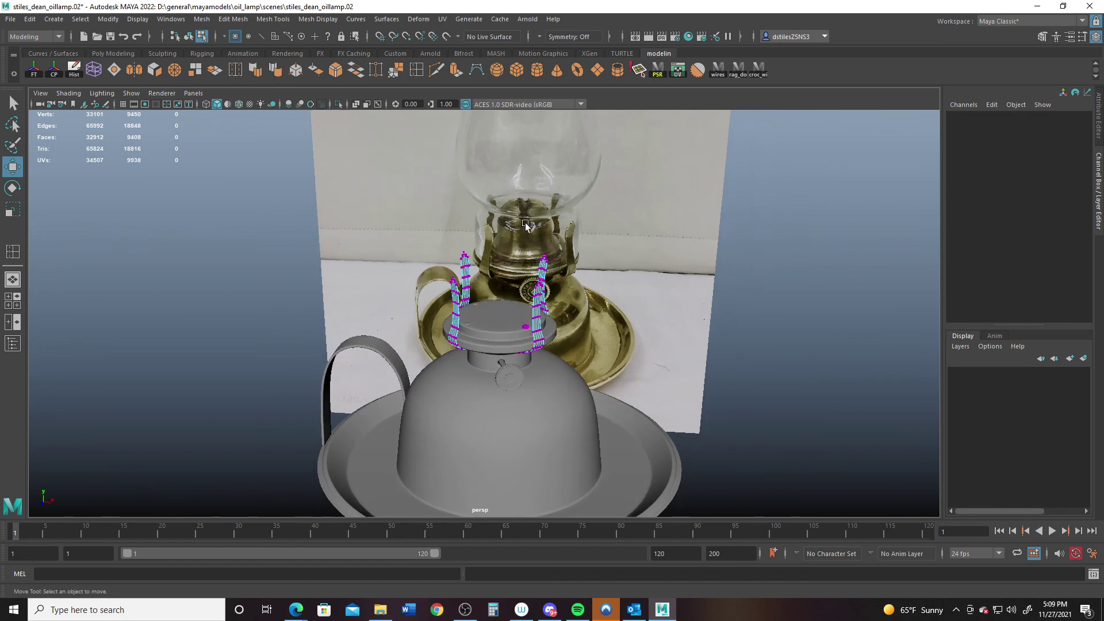
{"action": "right_click_drag", "start_coordinate": [503, 338], "coordinate": [454, 271], "text": "alt"}
{"action": "middle_click_drag", "start_coordinate": [504, 236], "coordinate": [467, 336], "text": "alt"}
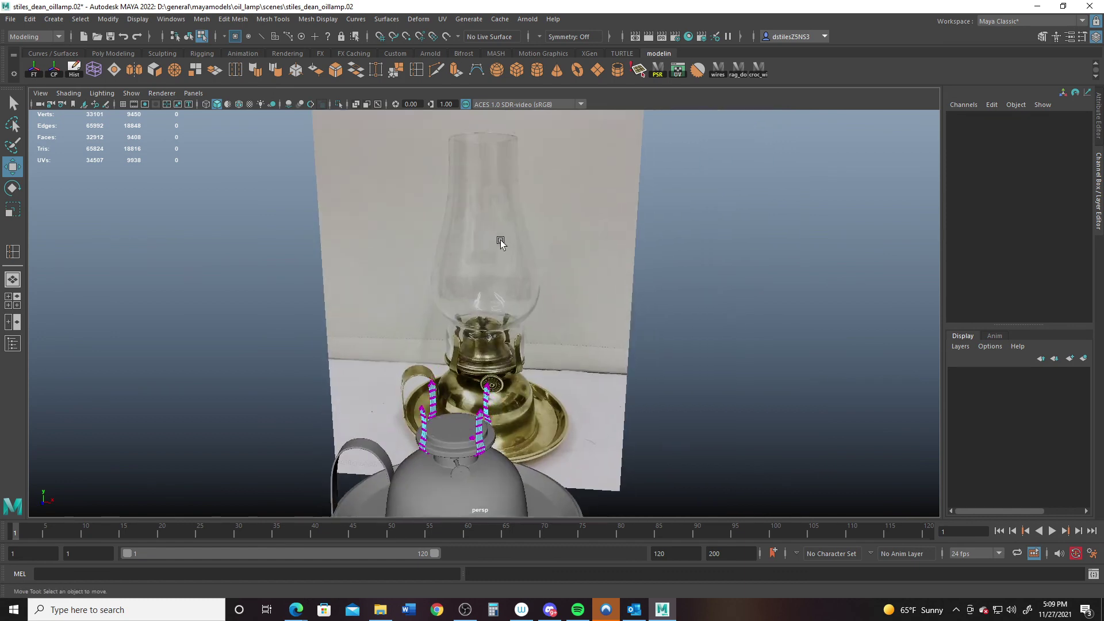